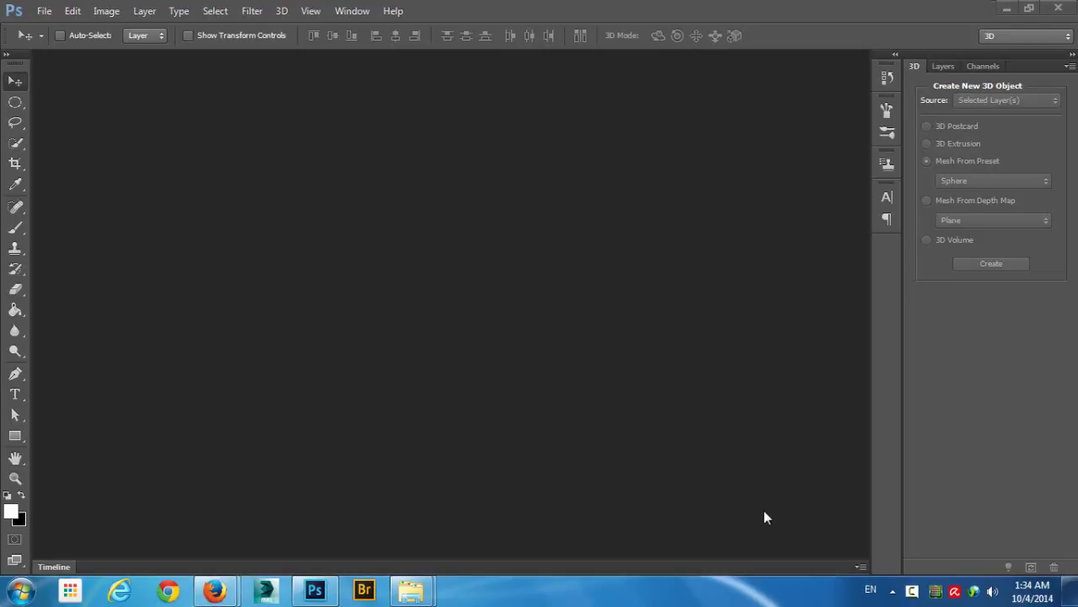
Step: Create a new document with the default settings and add an empty layer above the background
key("ctrl+n")
key("Return")
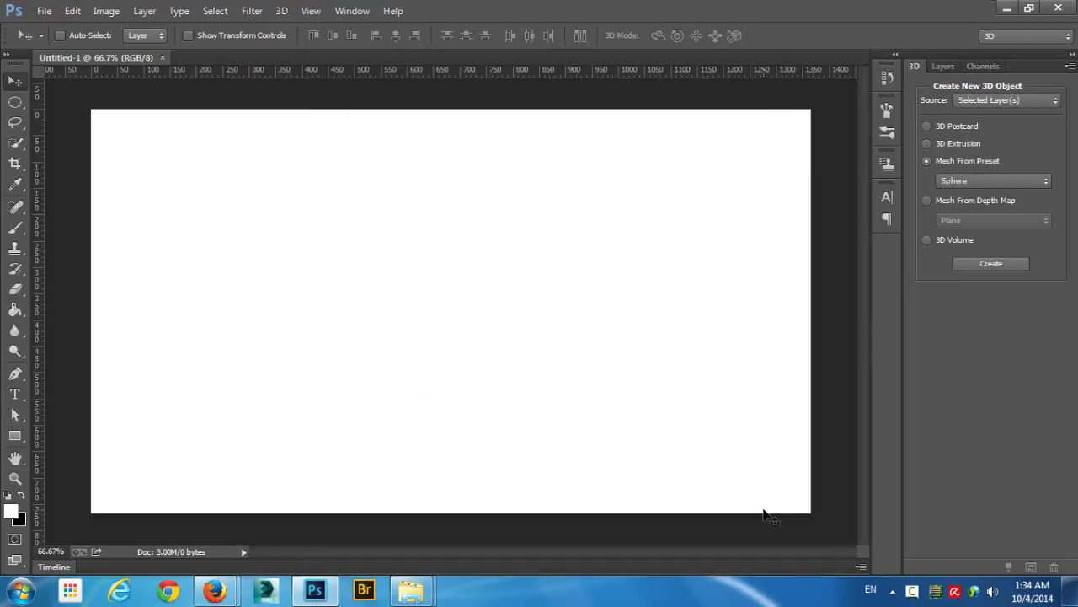
key("ctrl+shift+n")
key("Return")
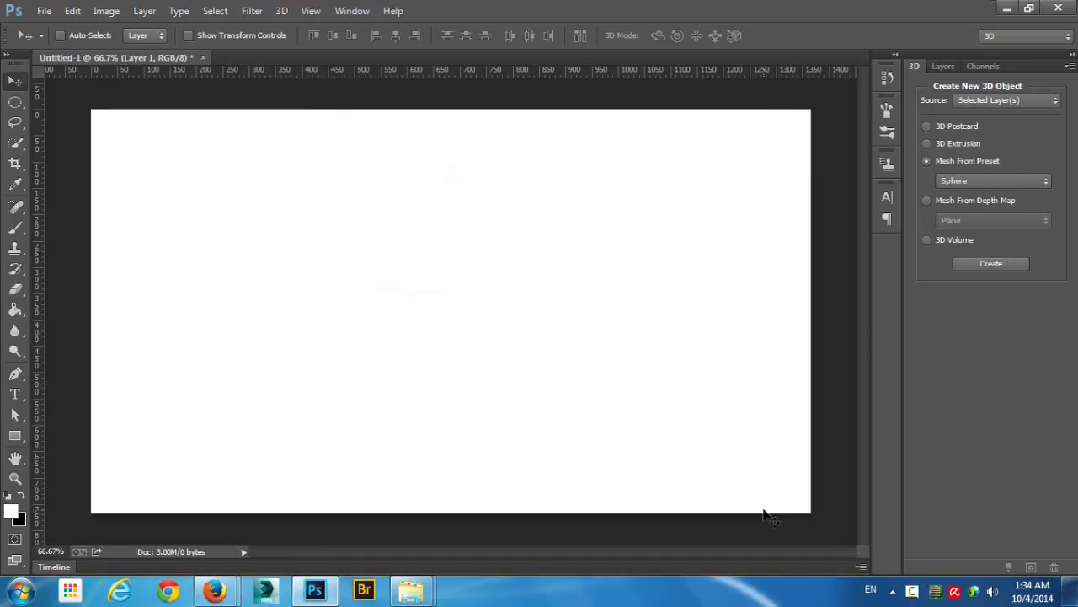
left_click(941, 67)
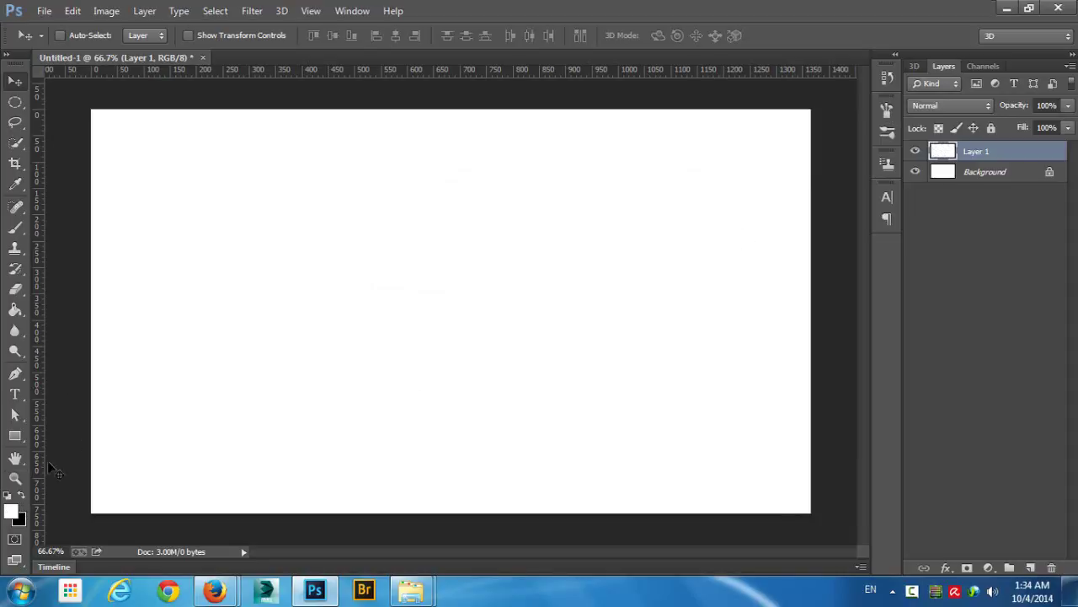
Step: Undo the sphere mesh creation and choose 3D Extrusion as the type of new 3D object
left_click(914, 67)
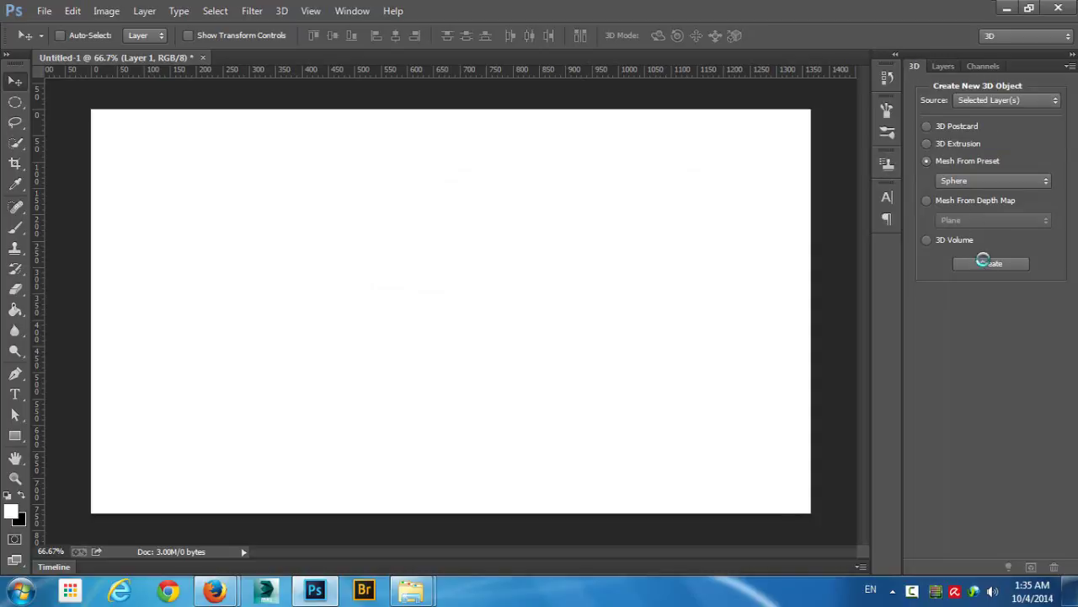
key("ctrl+z")
left_click(957, 145)
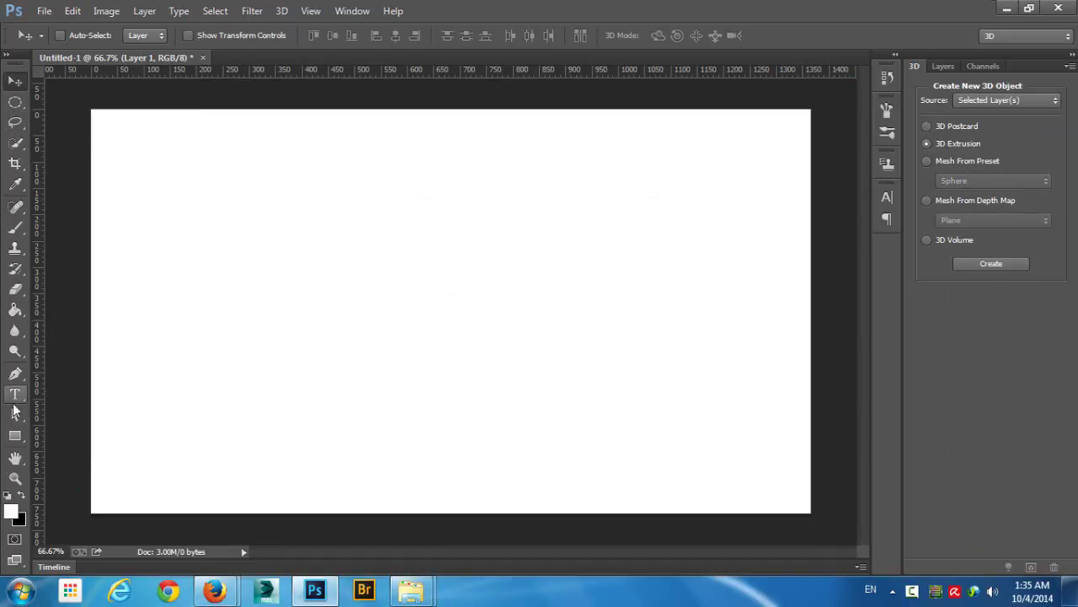
Step: Draw a circle about 426 px across near the canvas centre with the Ellipse tool
left_click(15, 435)
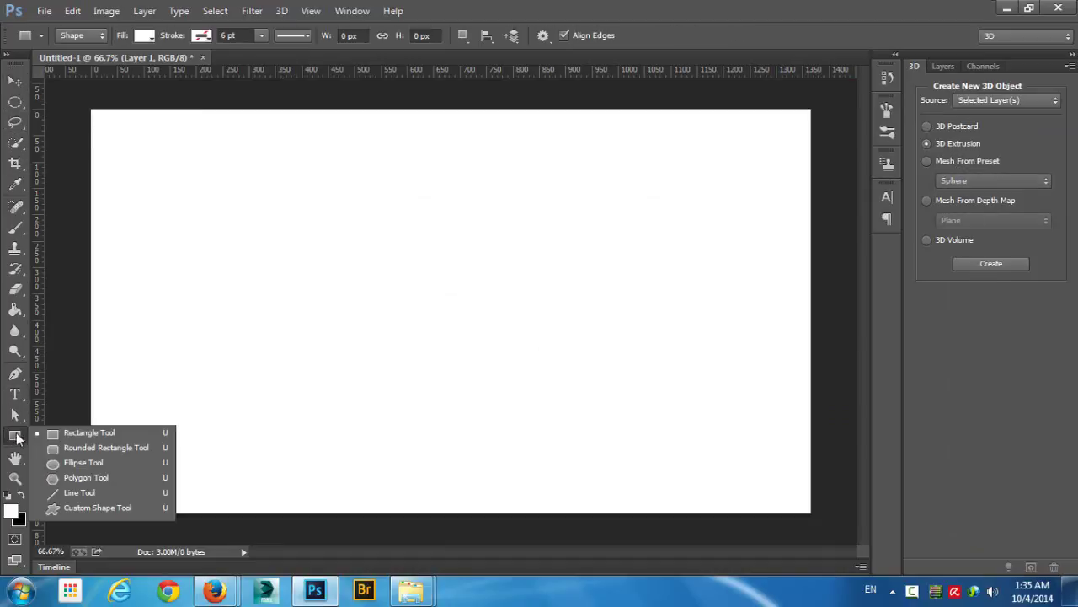
left_click(84, 462)
left_click_drag(450, 285, 562, 385)
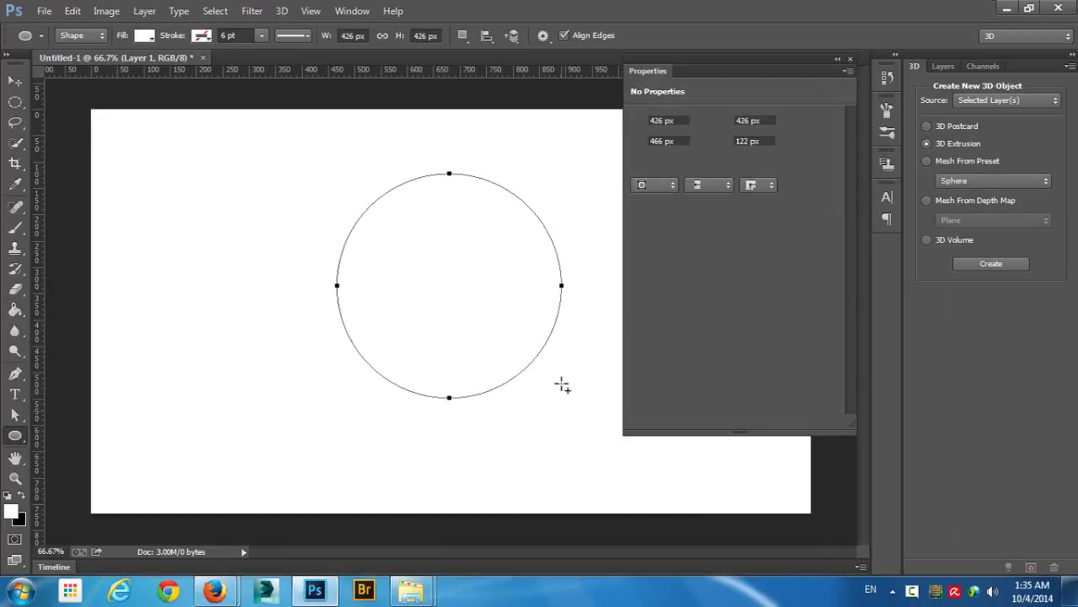
Step: Create a 3D extrusion from the circle, using the Work Path as its source
left_click(1004, 101)
left_click(977, 128)
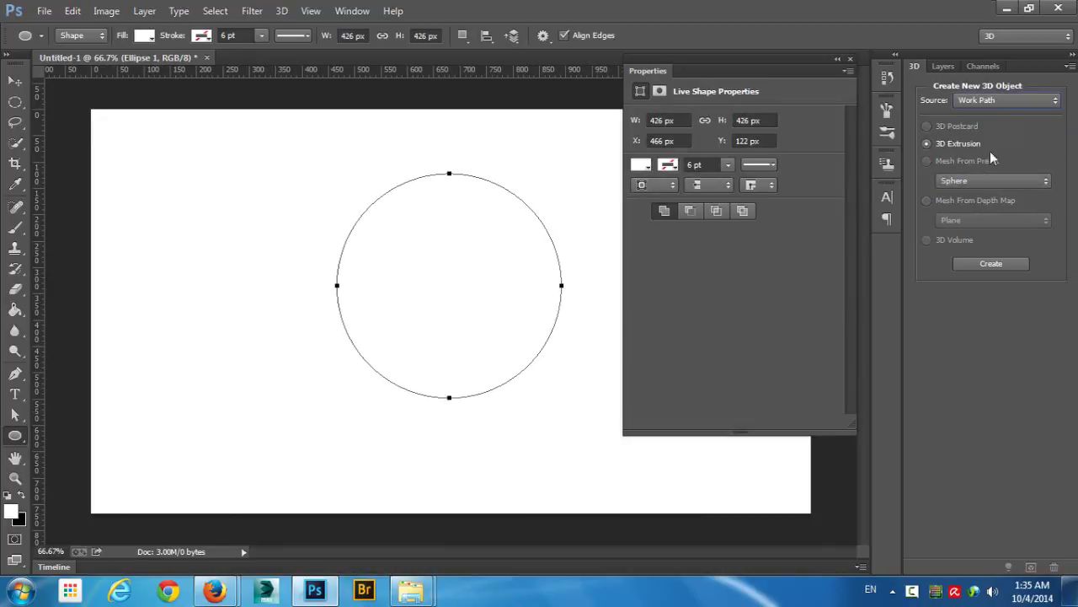
left_click(991, 263)
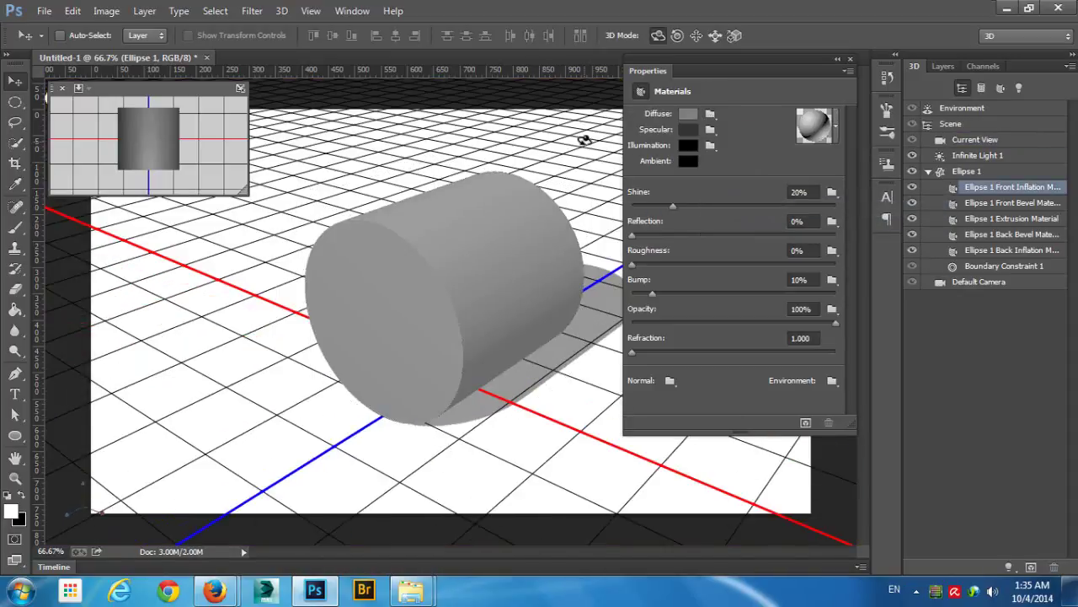
left_click(585, 141)
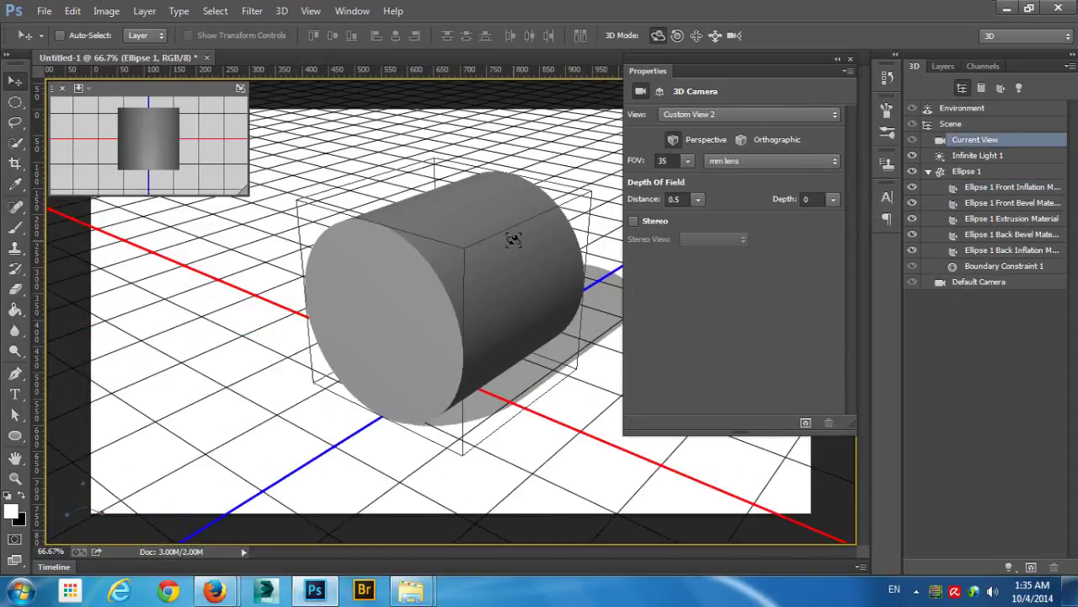
Step: Examine the extruded cylinder's Mesh, Deform, Cap and Coordinates properties
left_click(997, 172)
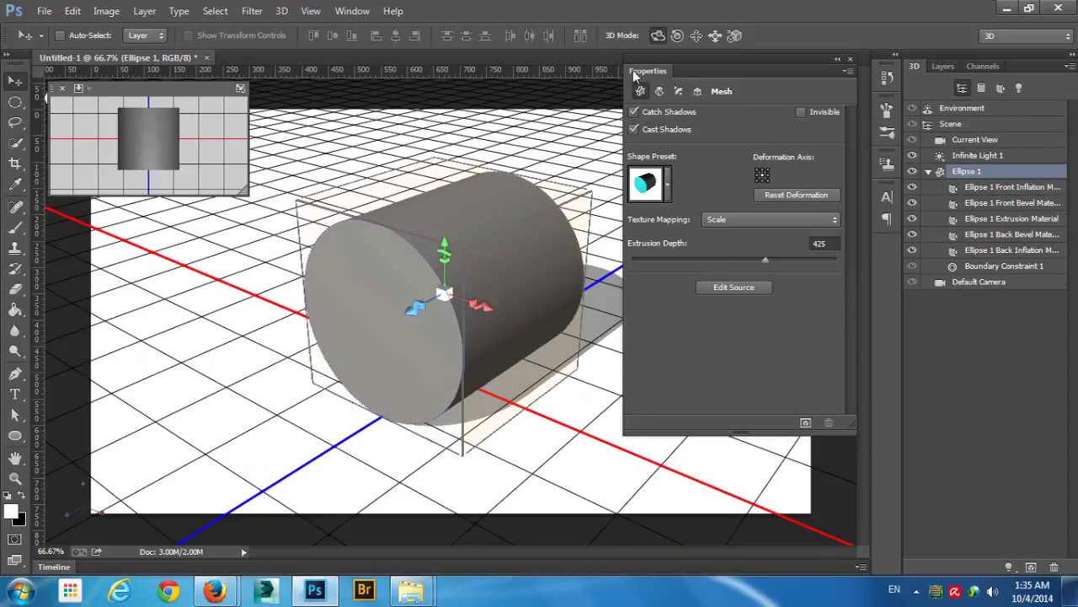
left_click(930, 172)
left_click(930, 172)
left_click(659, 91)
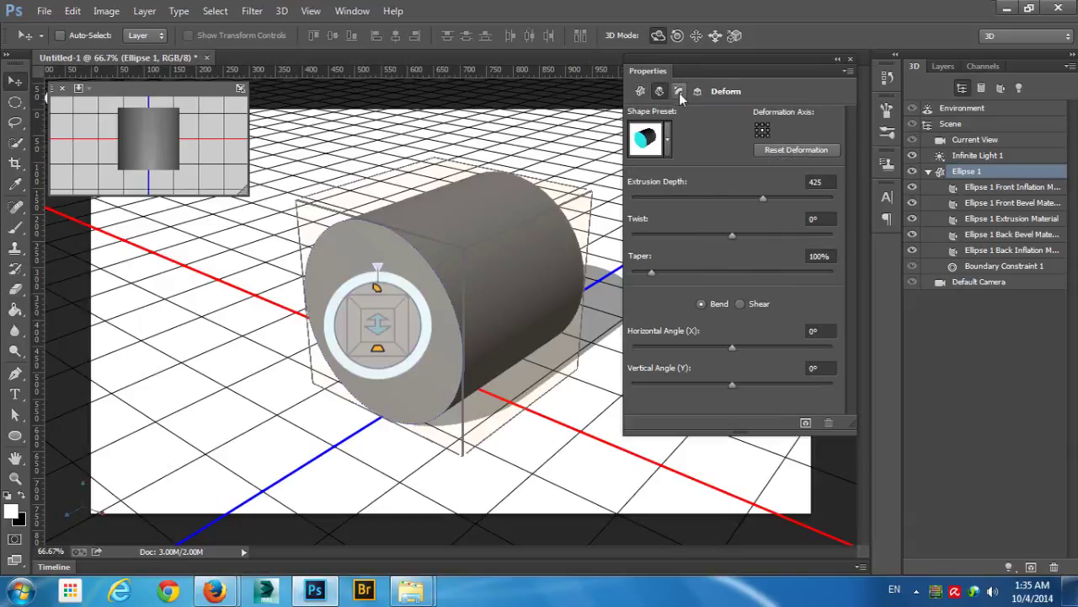
left_click(678, 91)
left_click(697, 91)
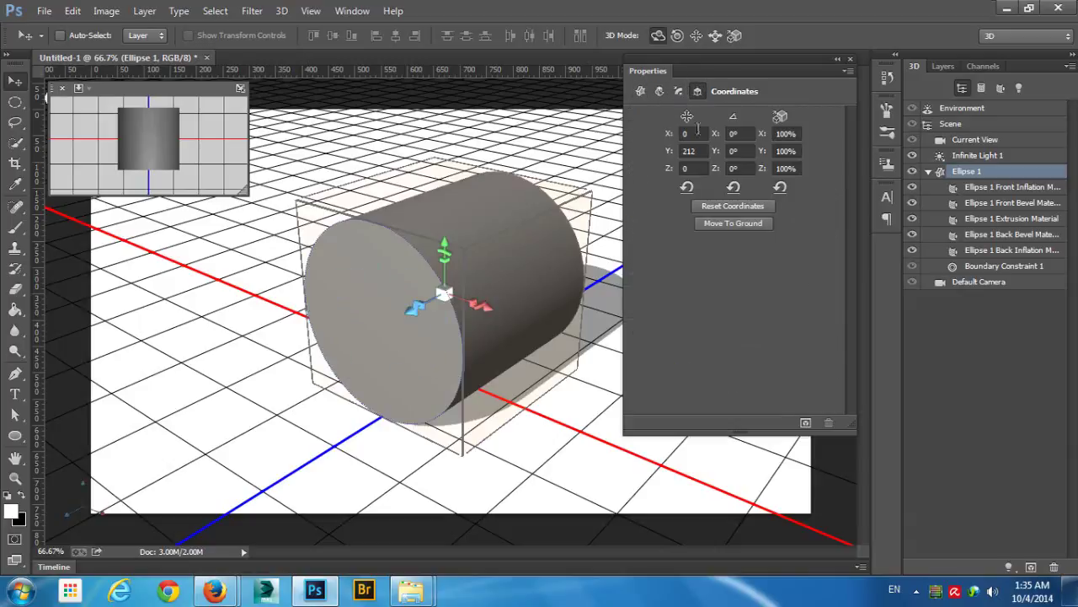
left_click(642, 92)
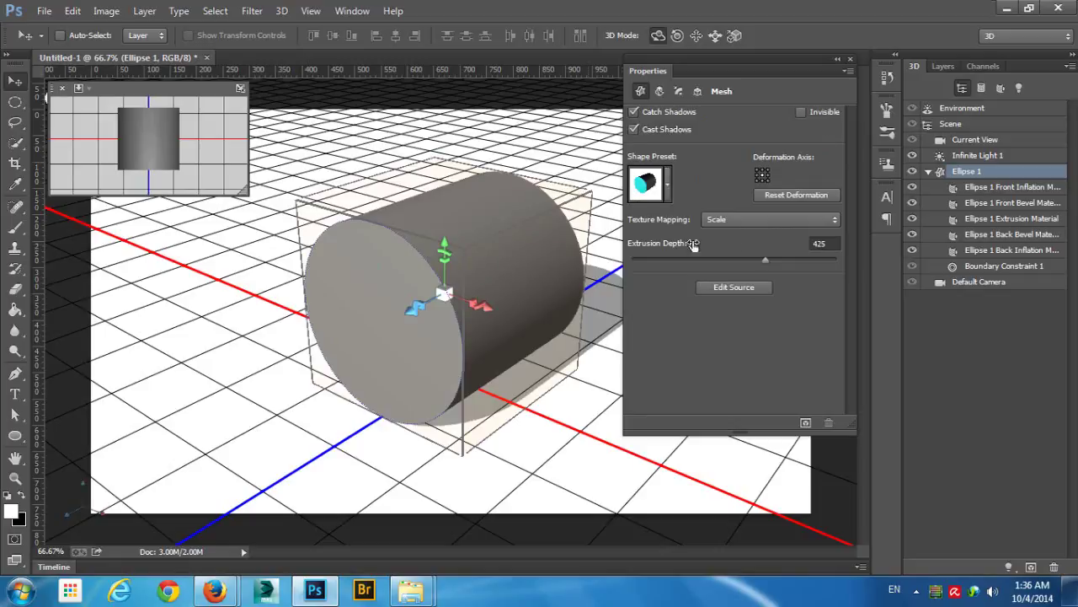
Step: Duplicate the extruded Ellipse 1 layer and merge both 3D layers into one scene
left_click(947, 69)
left_click_drag(991, 155, 1030, 566)
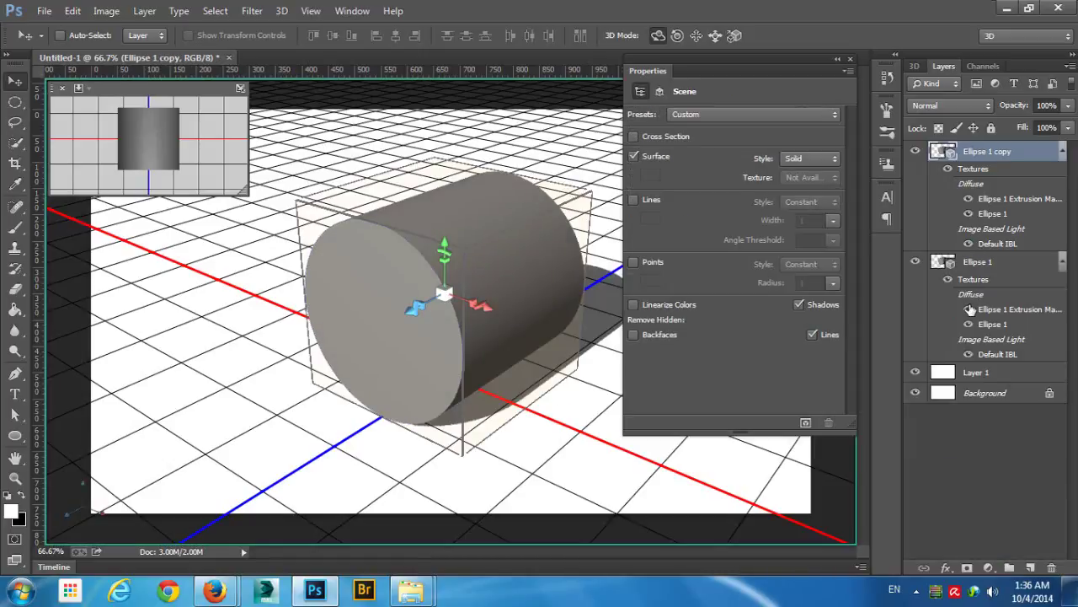
left_click(994, 263, "shift")
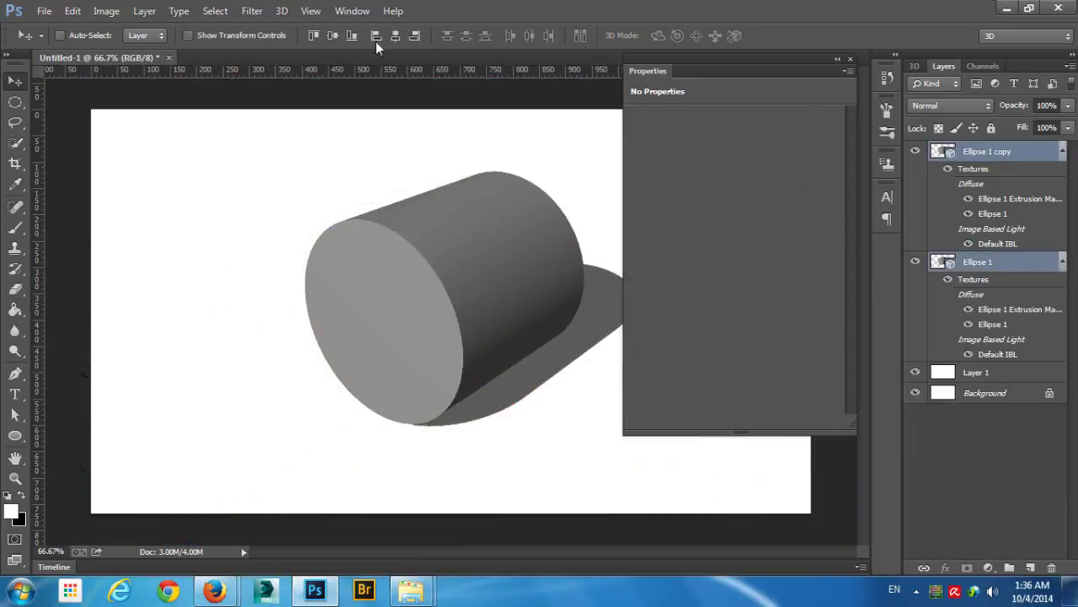
left_click(281, 11)
left_click(348, 207)
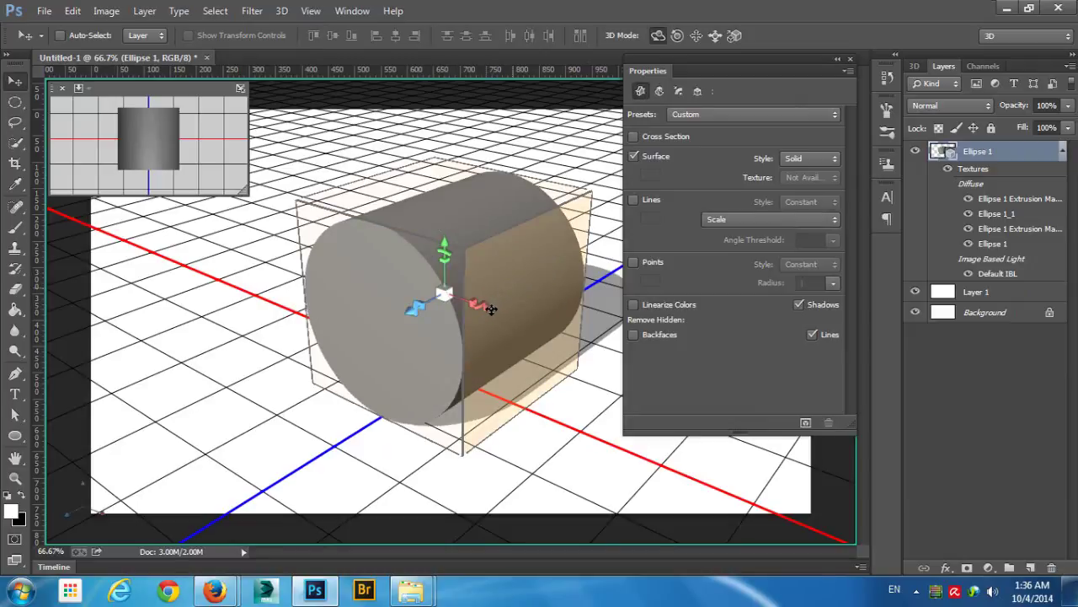
Step: Separate the overlapping cylinders by moving one sideways along the X axis and forward along the Z axis
left_click_drag(487, 301, 333, 271)
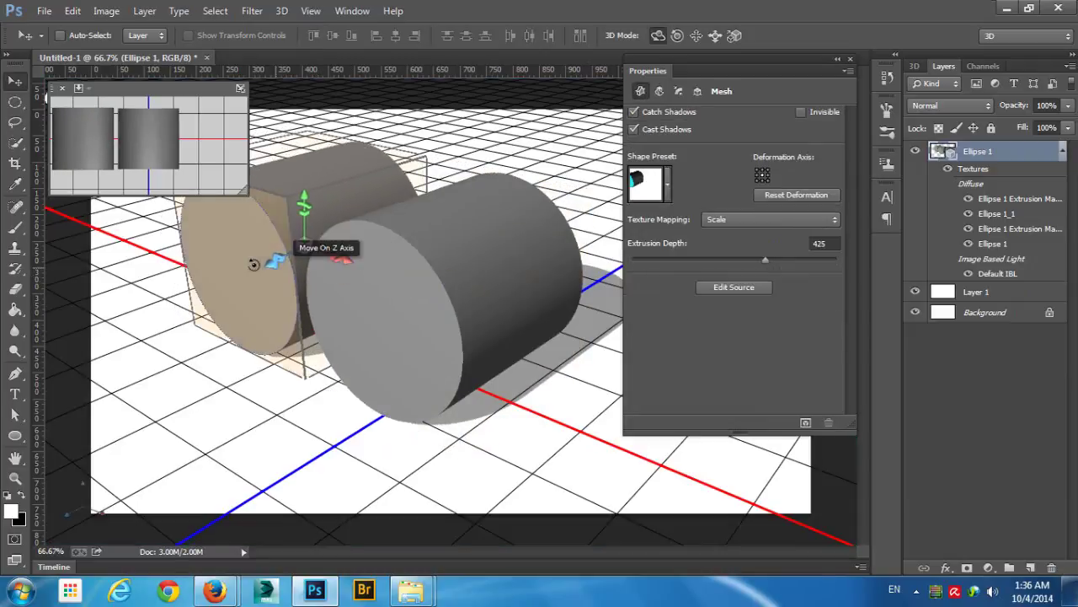
left_click_drag(269, 259, 204, 365)
left_click(327, 157)
left_click_drag(354, 146, 314, 149)
left_click(224, 241)
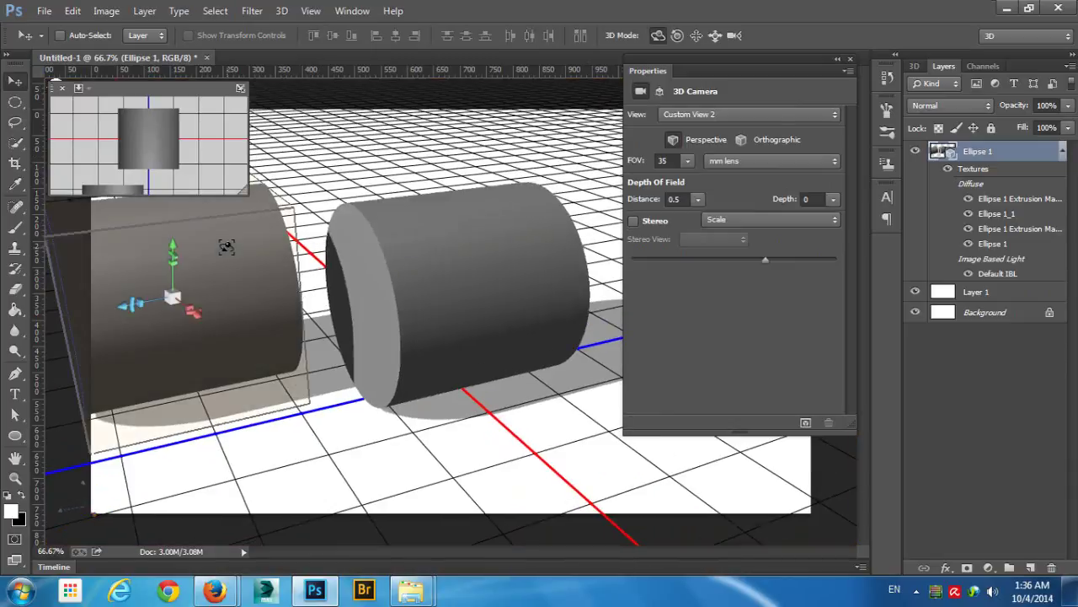
Step: Turn off Catch Shadows for the cylinder at the scene's centre
left_click(428, 254)
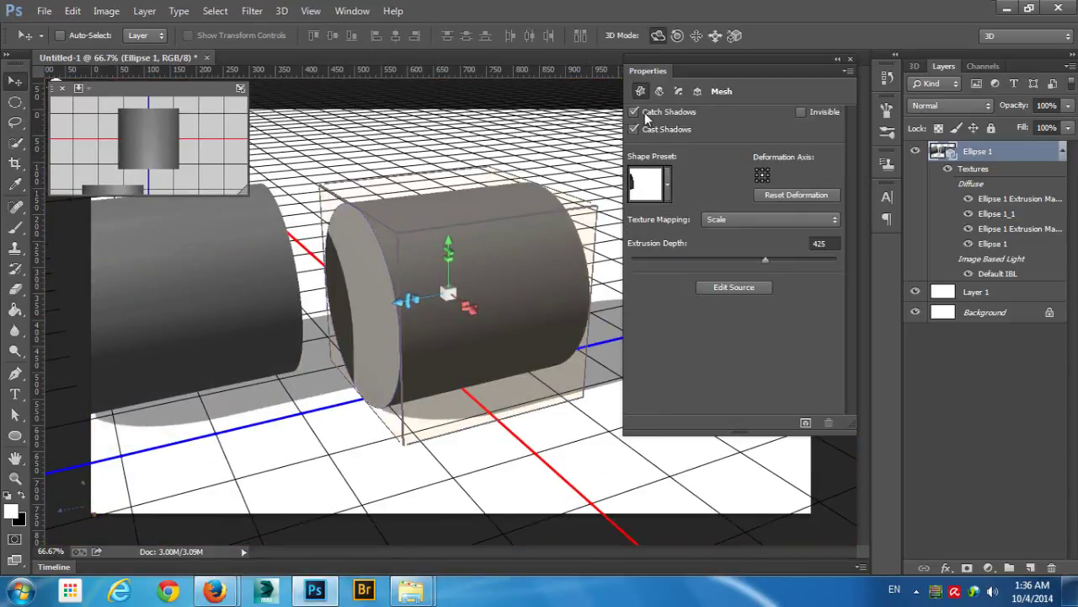
left_click(480, 278)
left_click_drag(587, 120, 553, 189)
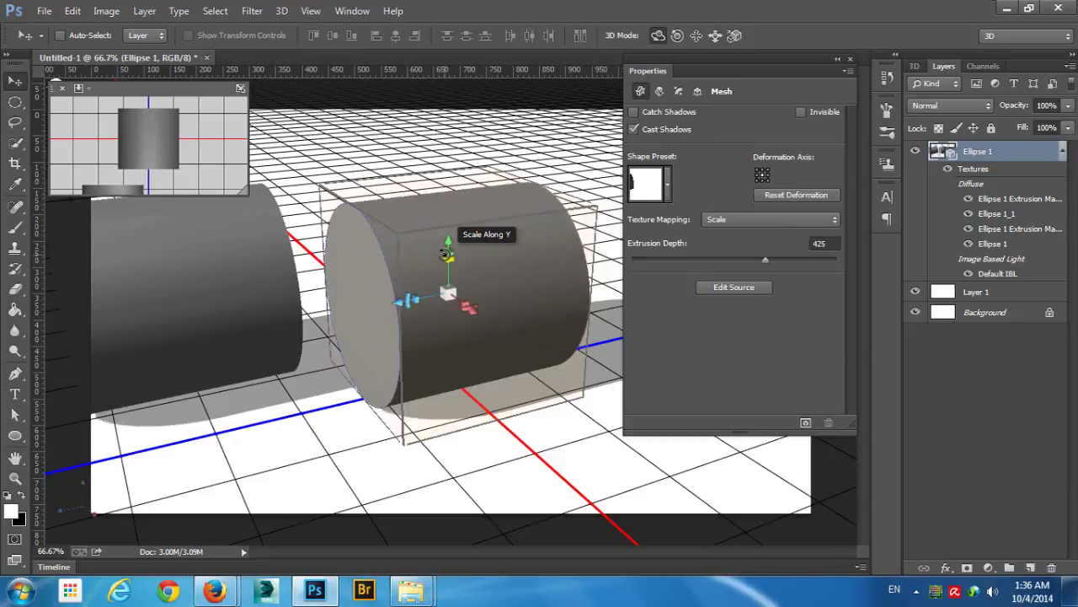
Step: Move the front cylinder along the X axis in line with the centre one, and re-enable Catch Shadows on the centre cylinder
left_click(253, 270)
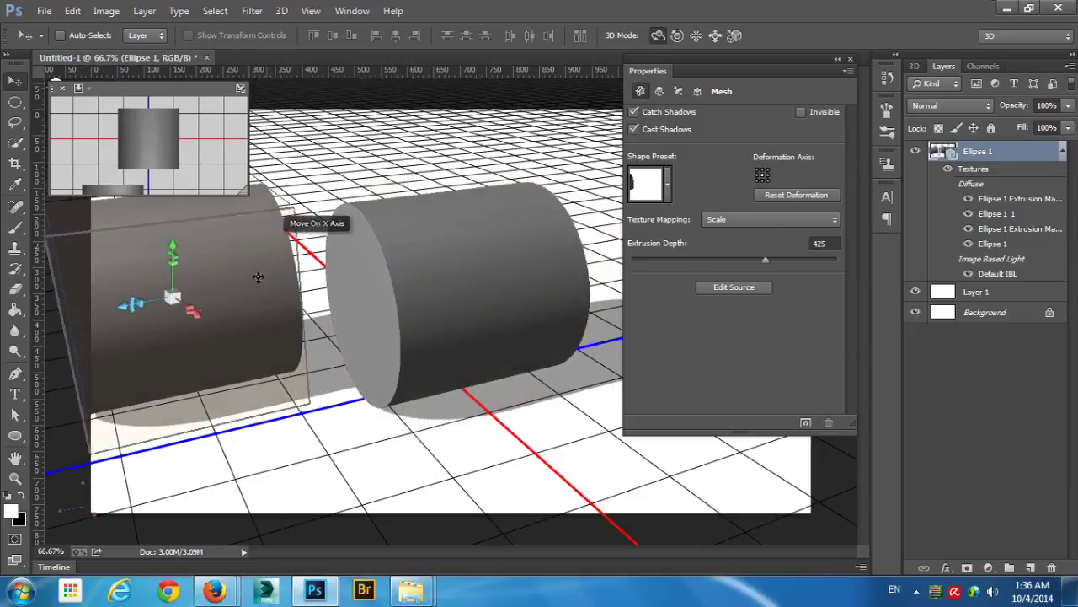
left_click_drag(195, 320, 303, 307)
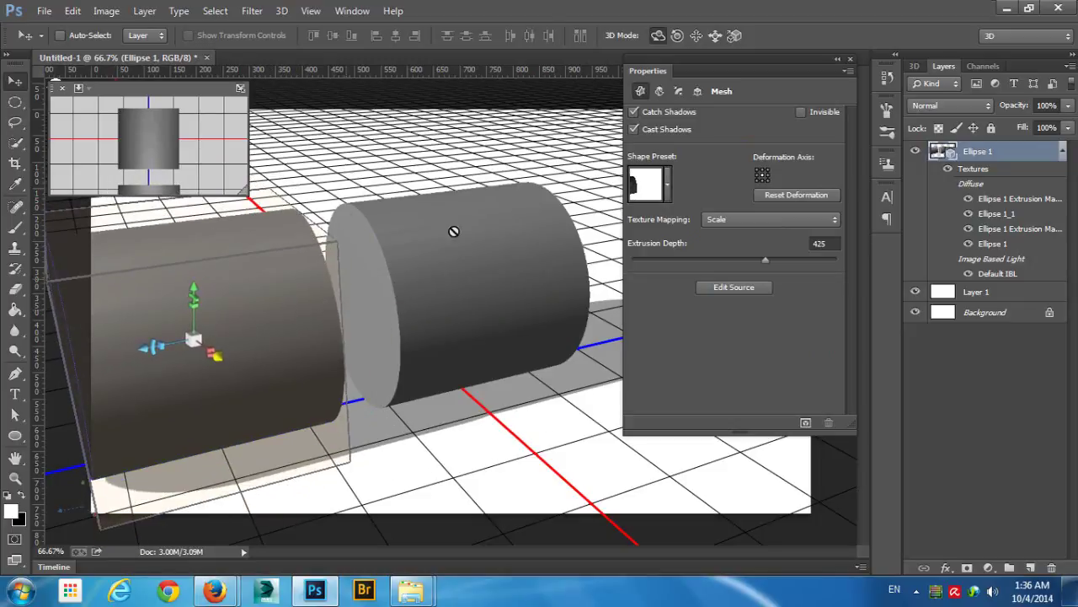
left_click(634, 111)
left_click(664, 113)
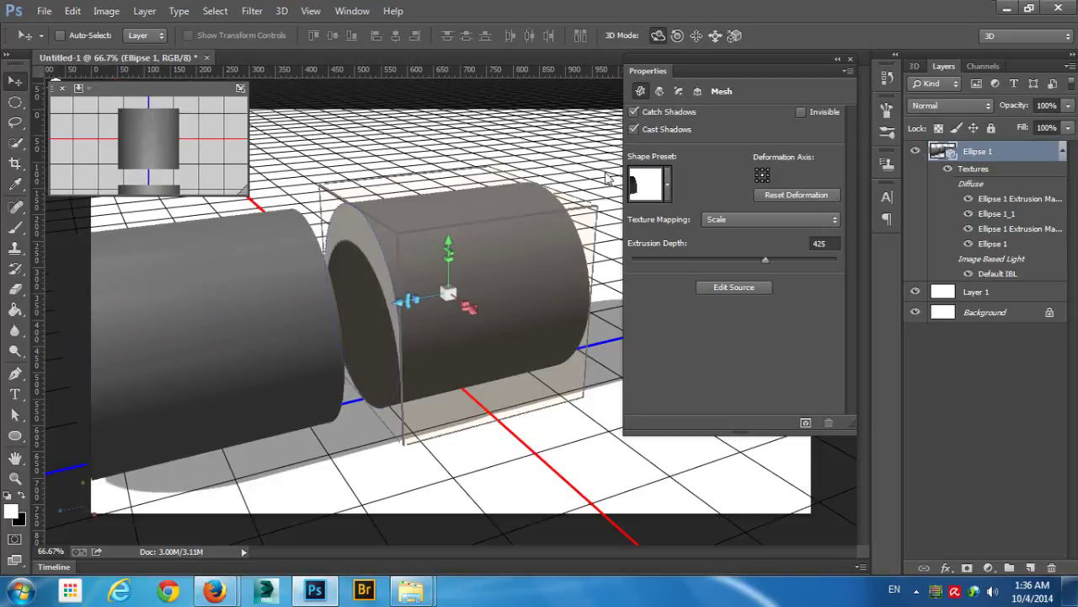
Step: Turn off Cast Shadows for the cylinder moved in front of the centre one
left_click(511, 142)
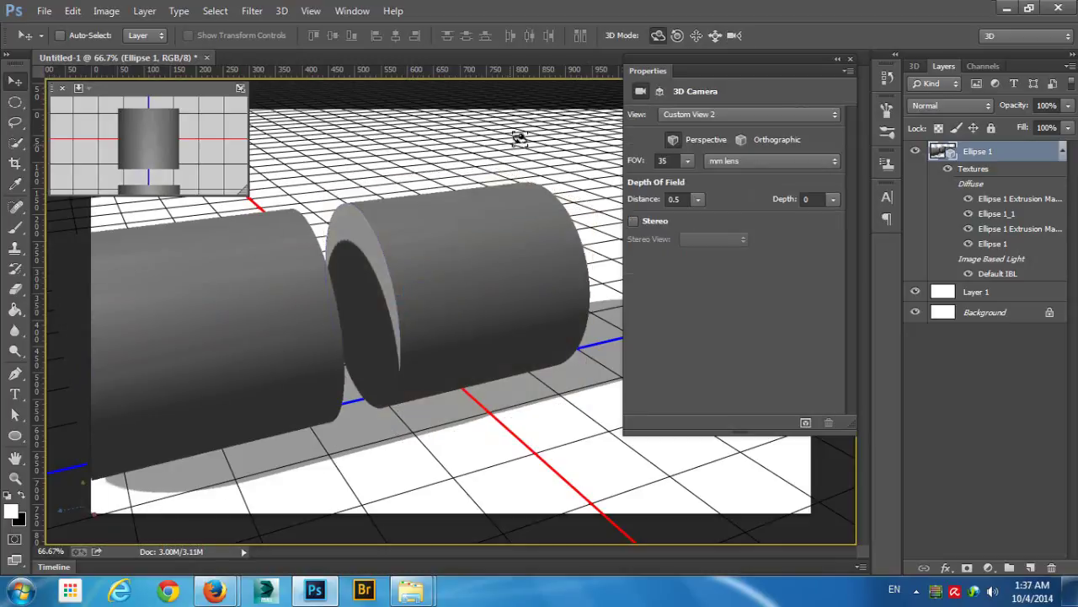
left_click_drag(585, 135, 182, 217)
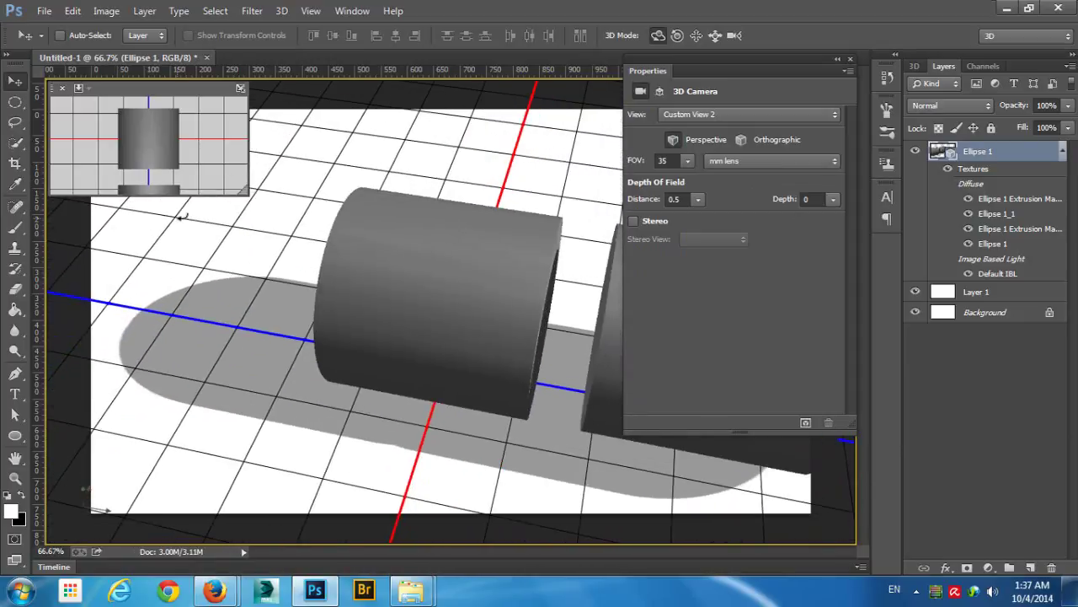
left_click(605, 326)
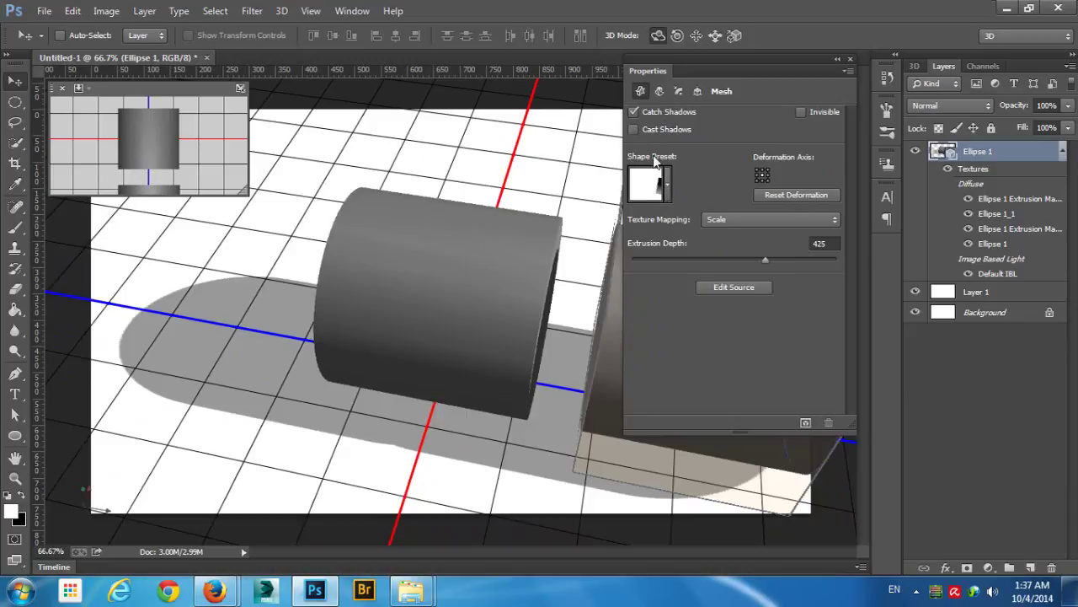
Step: Turn Cast Shadows off and back on for the centre cylinder to compare its ground shadow
left_click(446, 233)
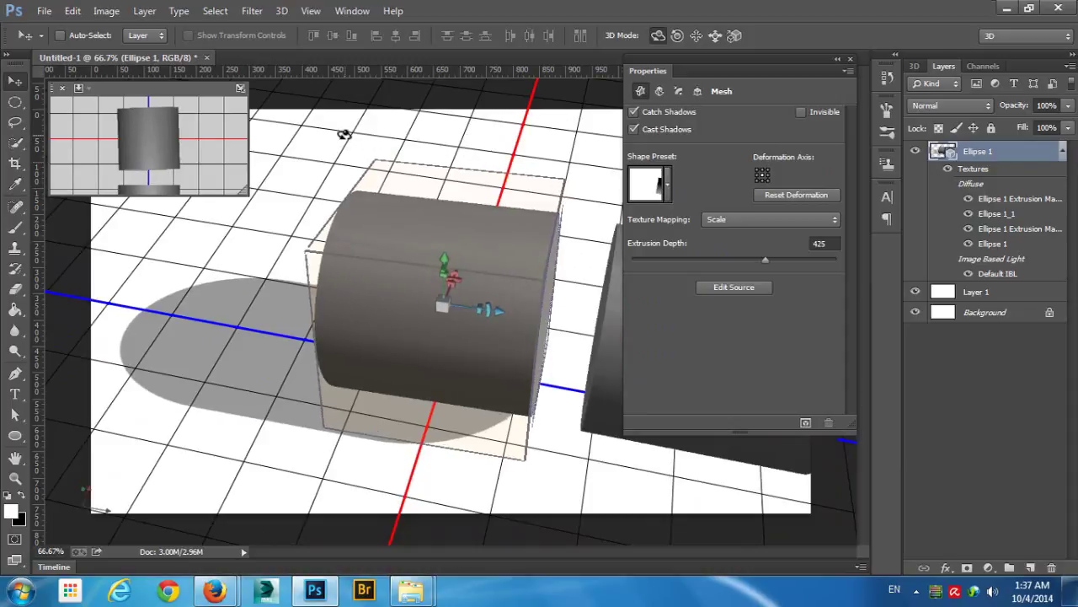
left_click_drag(287, 225, 424, 284)
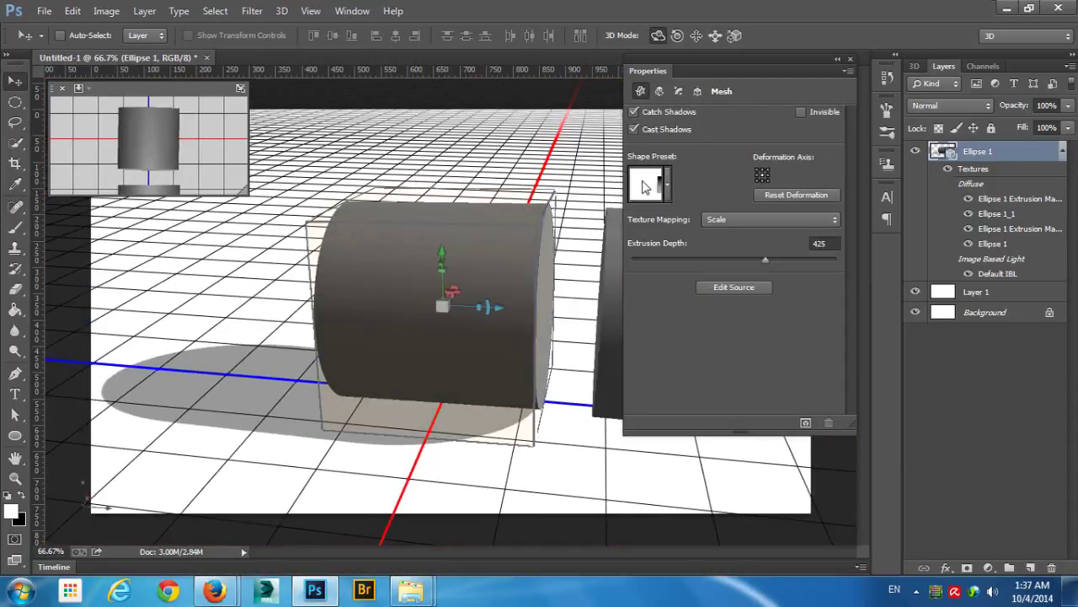
left_click(635, 130)
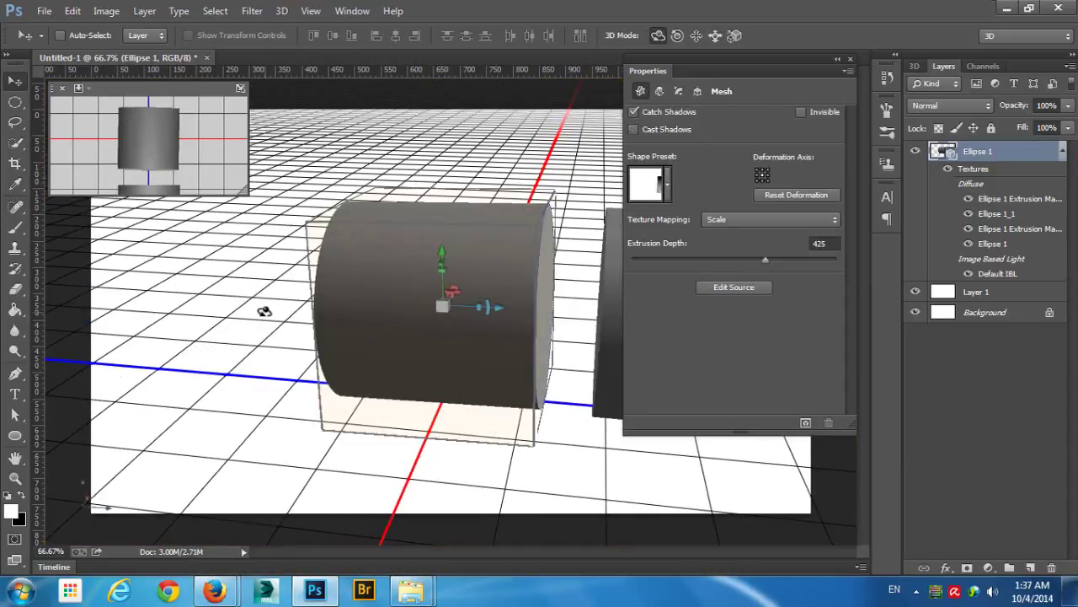
mouse_move(426, 167)
left_mouse_down()
mouse_move(449, 187)
mouse_move(412, 163)
mouse_move(430, 174)
left_mouse_up()
left_click(426, 279)
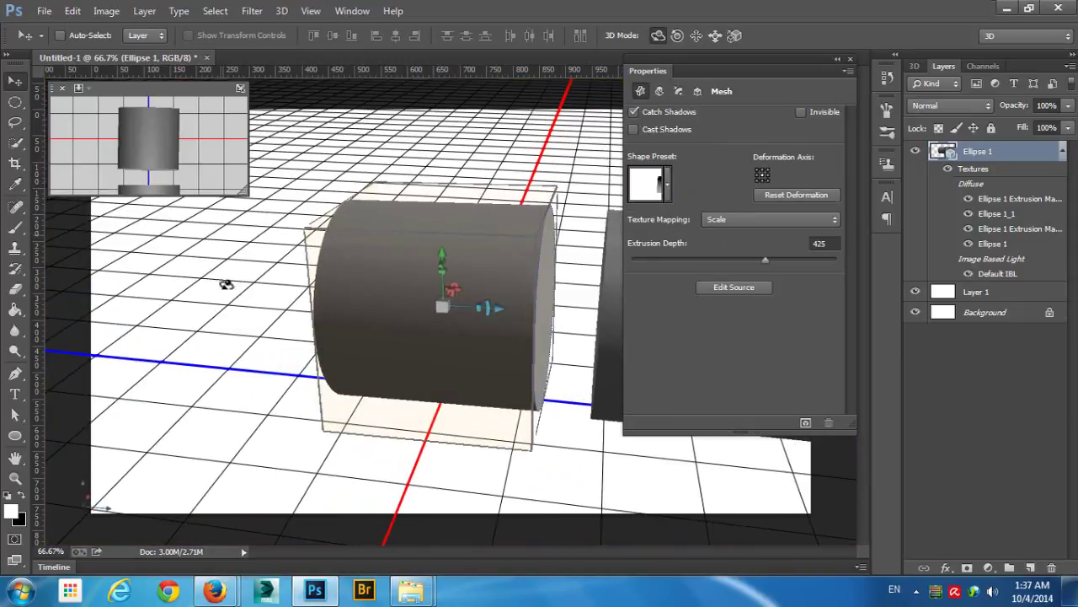
left_click(641, 131)
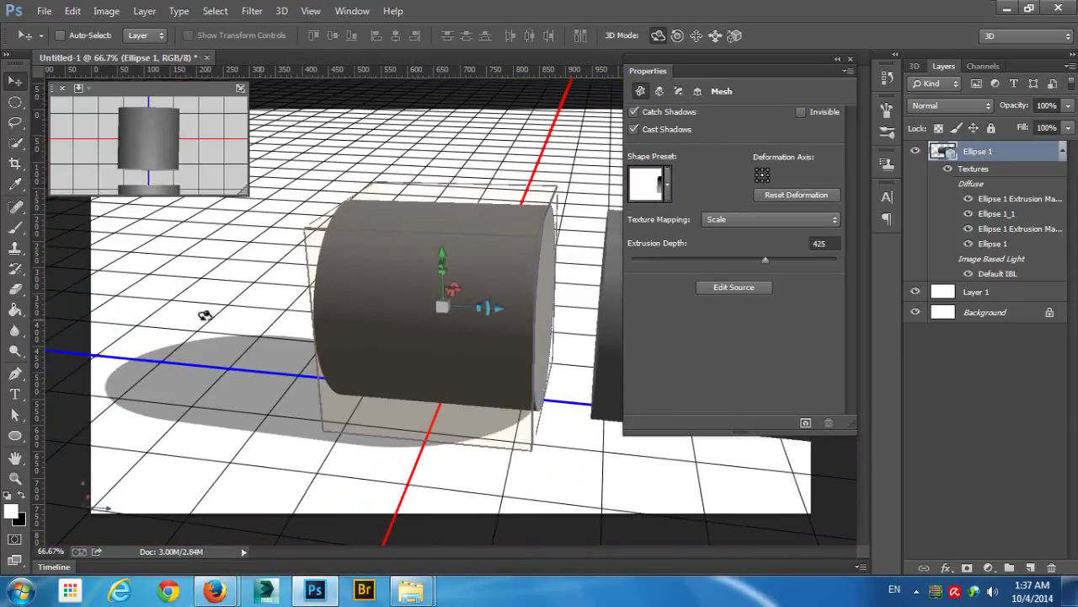
Step: Turn Cast Shadows back on for the cylinder in front of the centre one
left_click(520, 157)
left_click(464, 291)
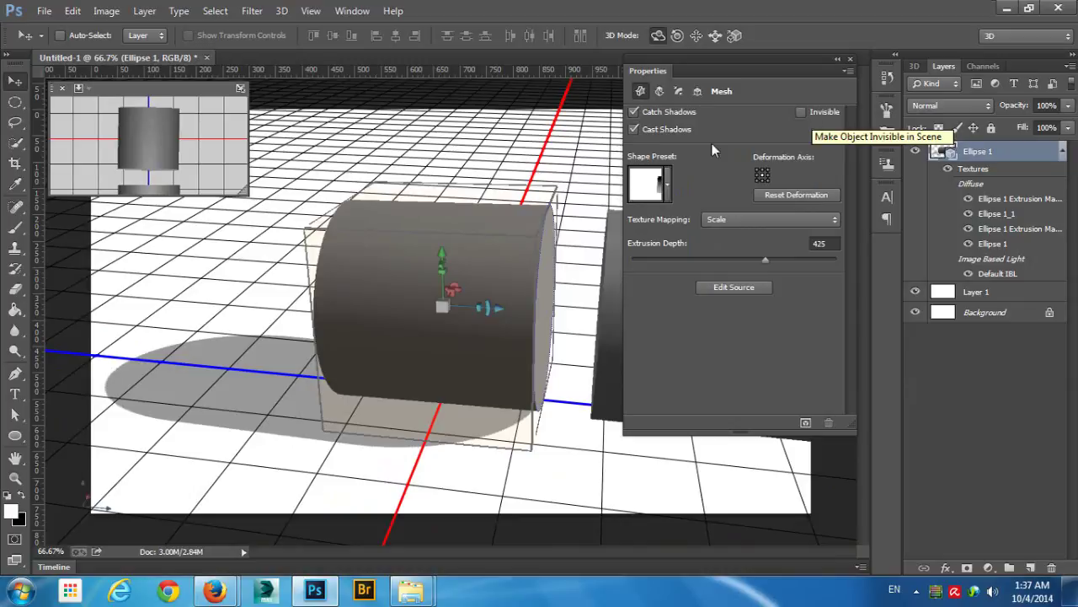
left_click(635, 131)
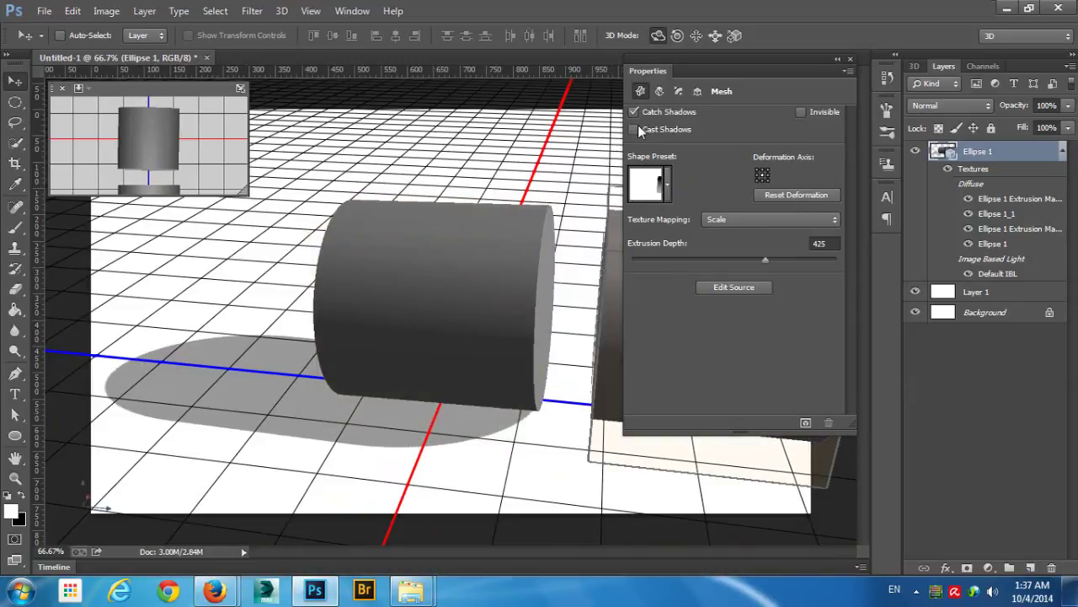
left_click(638, 131)
Step: Make the centre cylinder invisible in the scene while keeping its Catch Shadows and Cast Shadows options on
left_click_drag(537, 165, 488, 167)
left_click(456, 261)
left_click(818, 113)
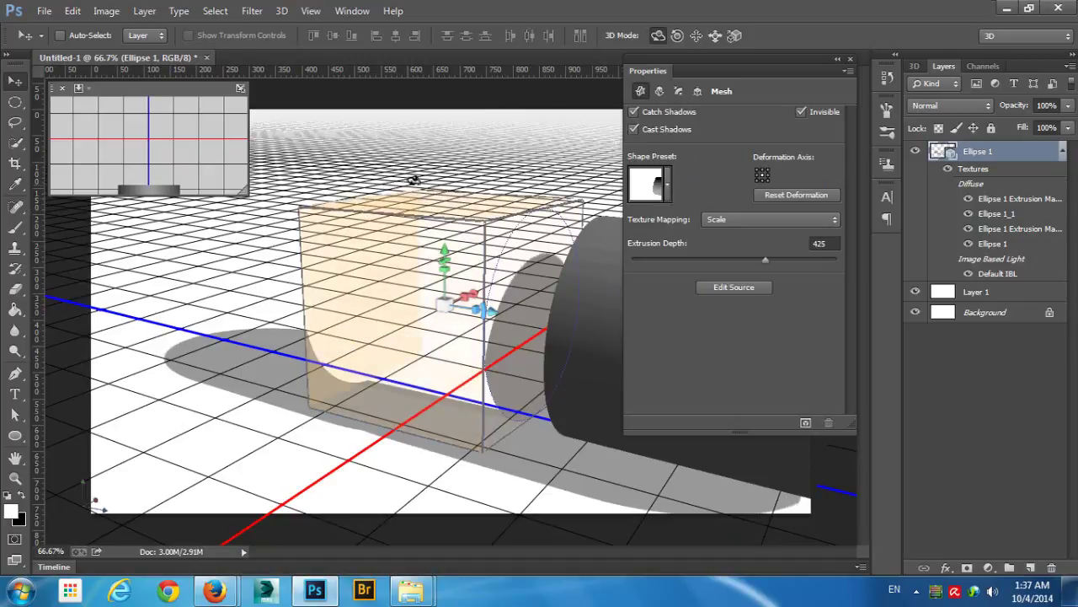
Step: Turn off Invisible for the Ellipse 1_0 mesh so the centre cylinder shows in the scene again
left_click(441, 144)
left_click_drag(441, 144, 52, 233)
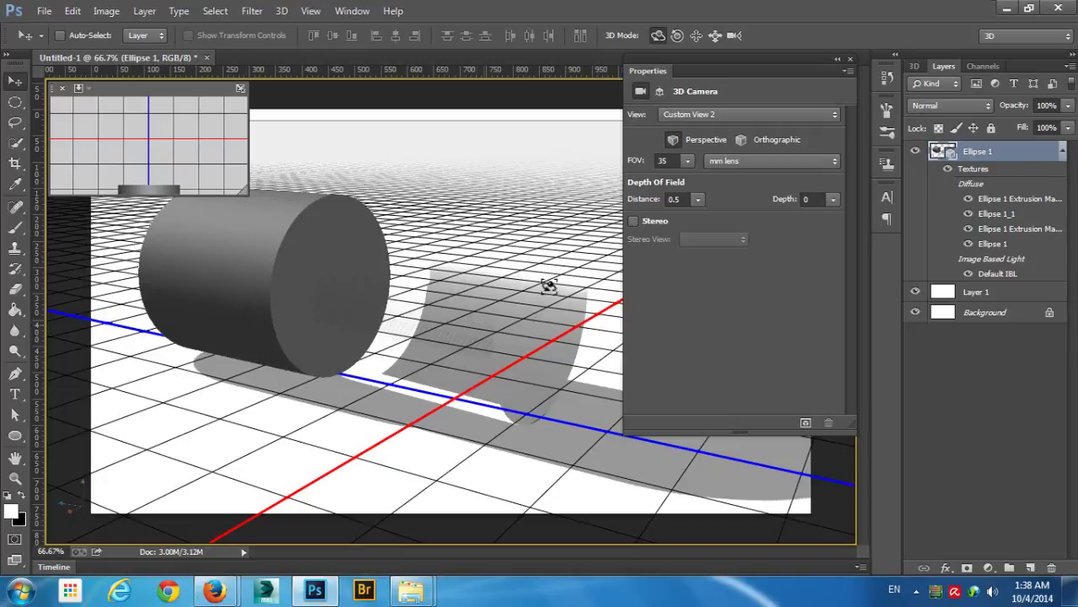
left_click(914, 65)
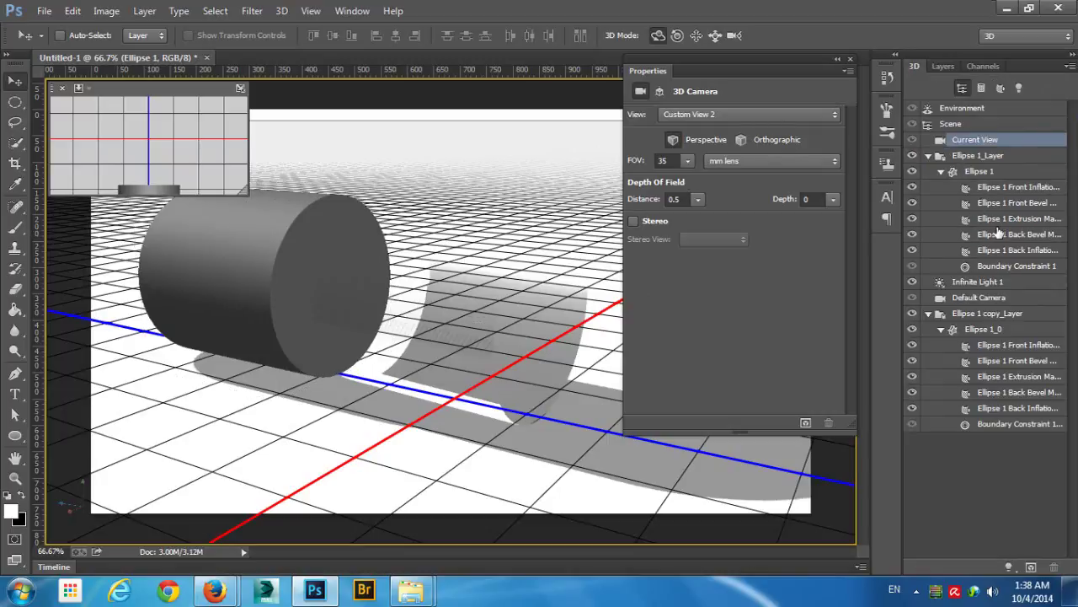
left_click(1002, 172)
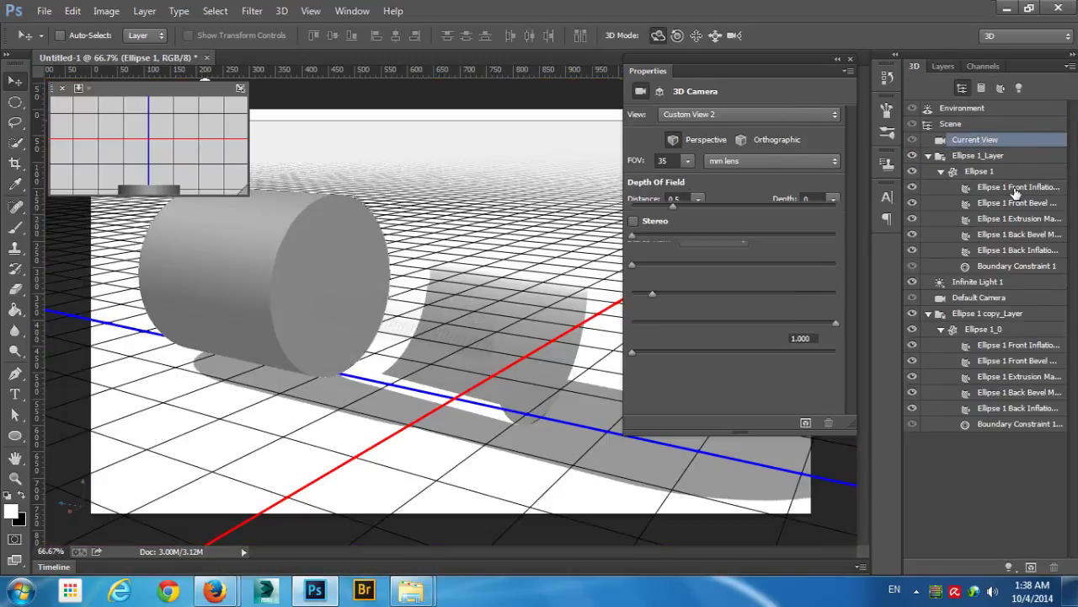
left_click(992, 313)
left_click(982, 330)
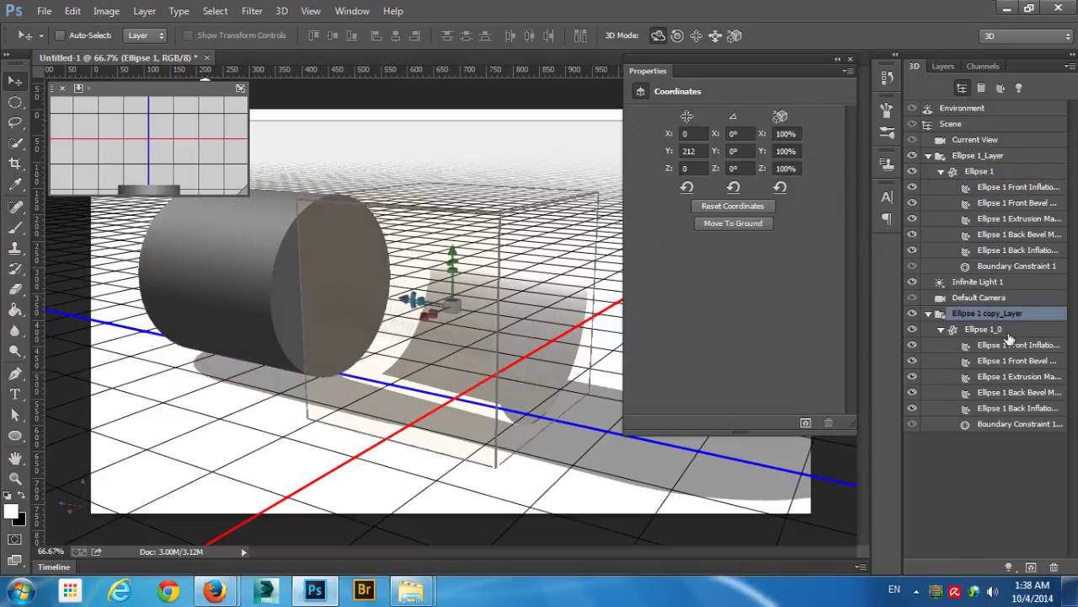
left_click(802, 112)
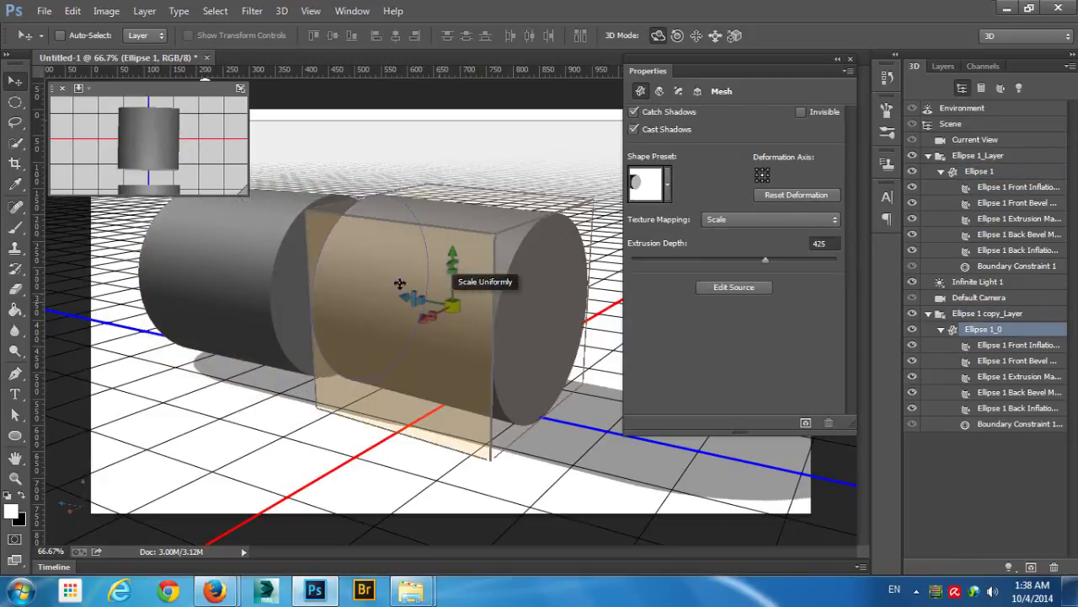
Step: Delete the Ellipse 1 cylinder mesh from the 3D scene and orbit the camera around the remaining cylinder
left_click(980, 171)
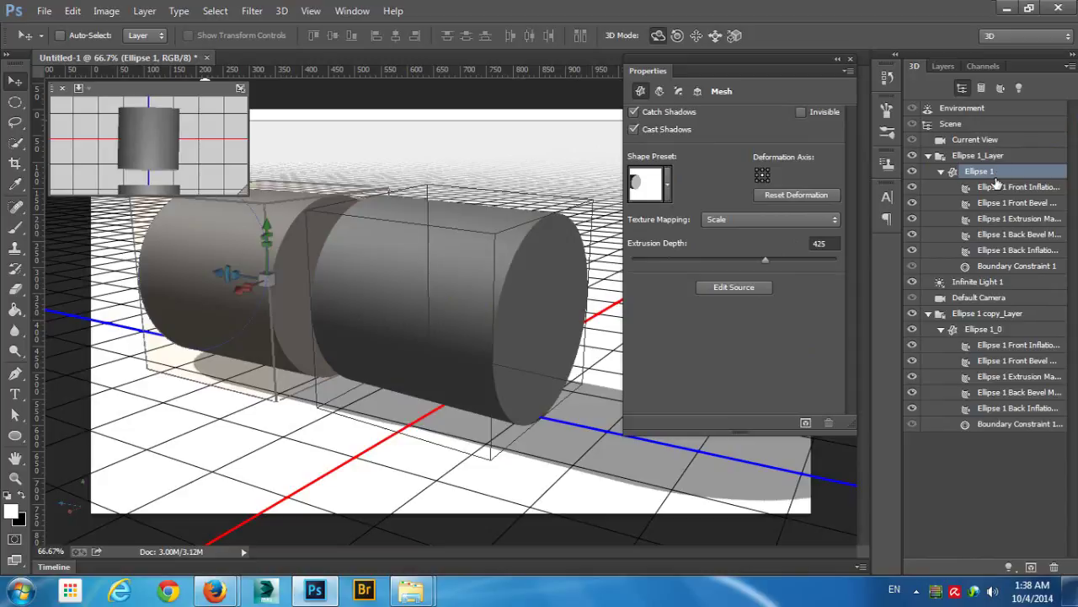
left_click(1054, 567)
left_click(503, 220)
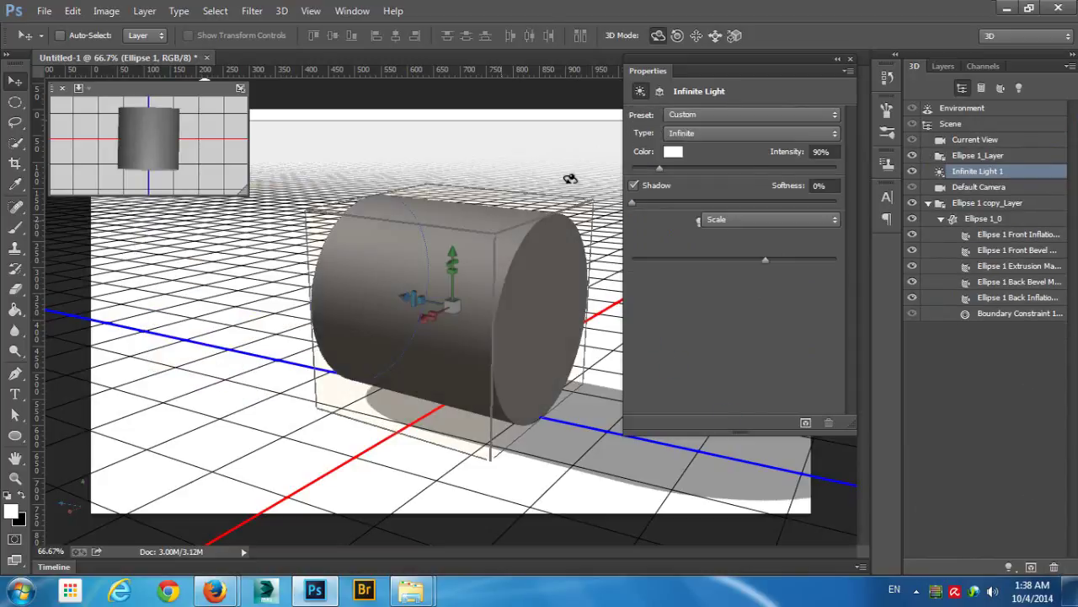
left_click_drag(574, 166, 337, 227)
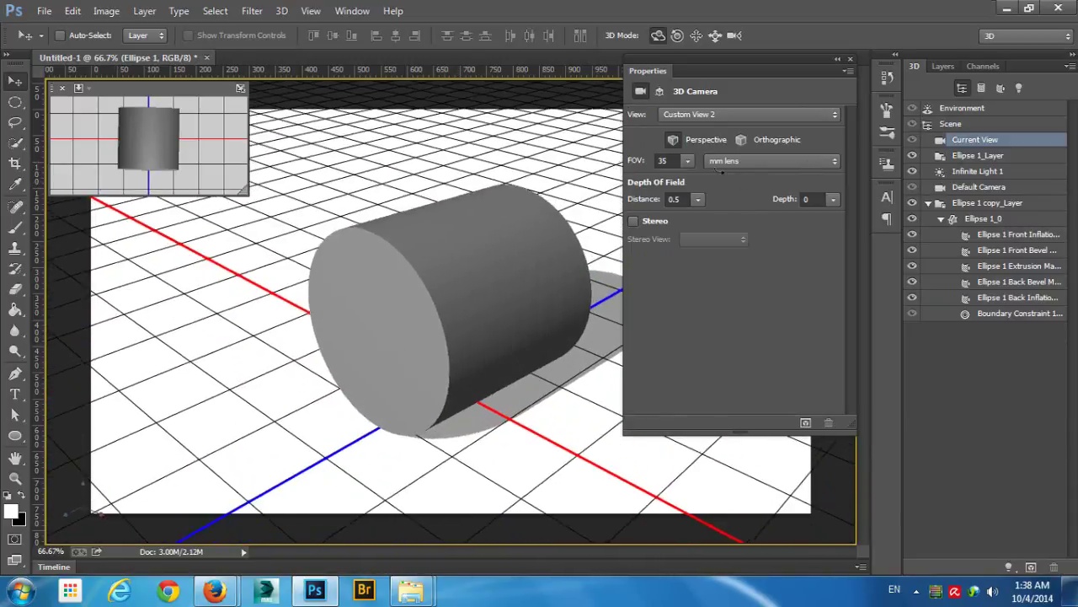
Step: Examine the shape presets, deformation settings and extrusion depth available for the remaining Ellipse 1_0 cylinder mesh
left_click(1011, 221)
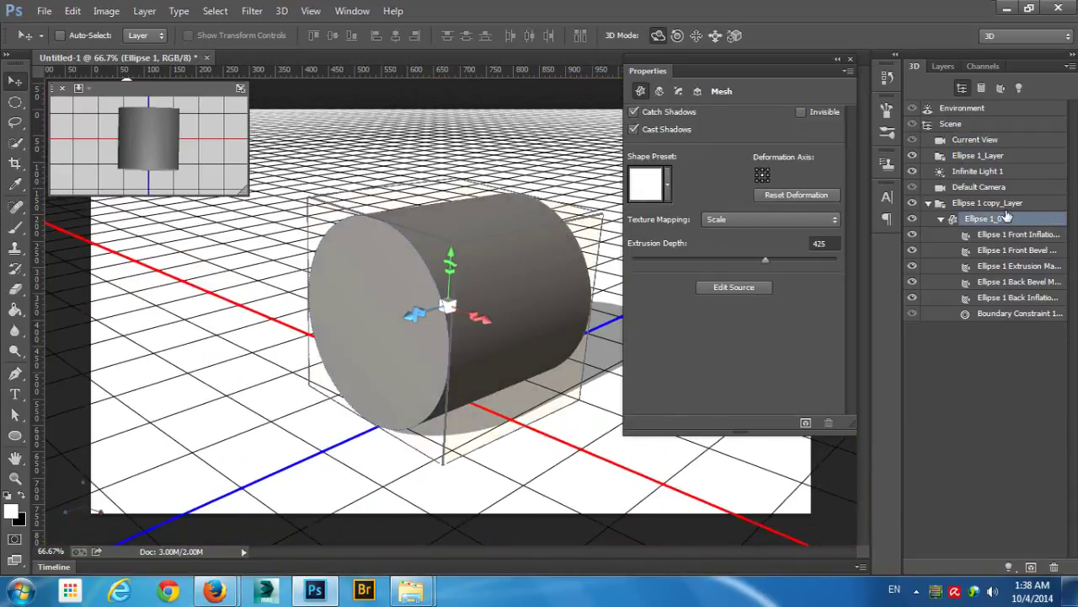
left_click(669, 187)
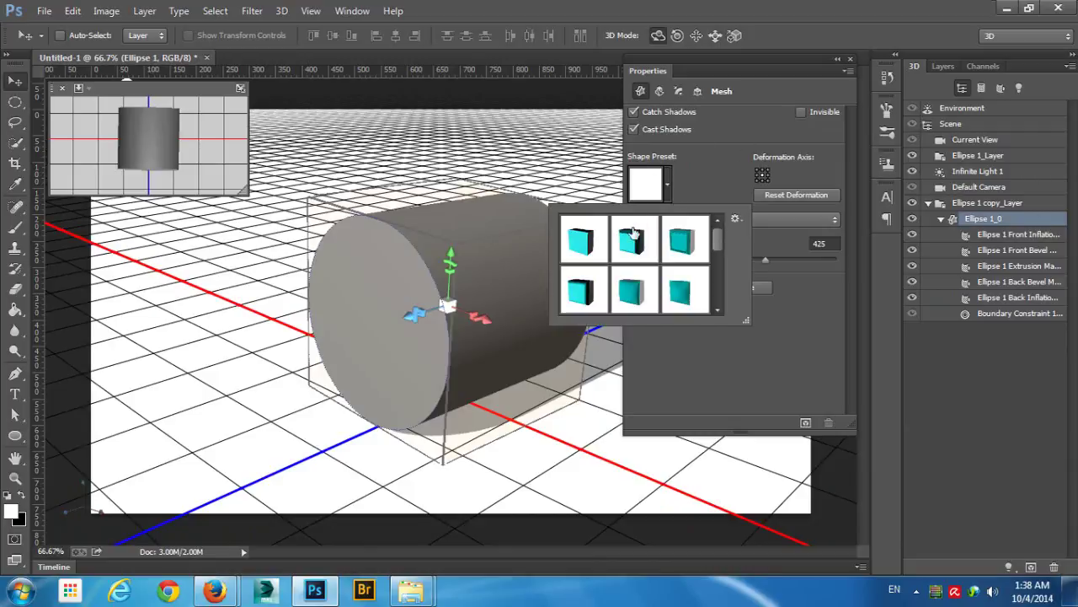
left_click(821, 324)
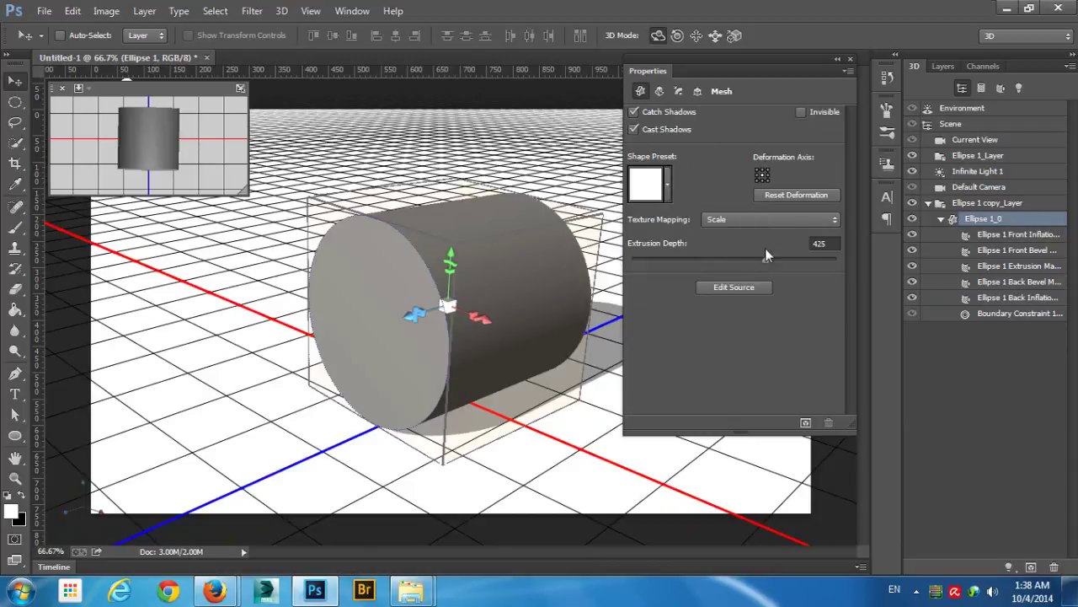
left_click(659, 91)
left_click(640, 91)
left_click(667, 185)
scroll(702, 242, "down", 4)
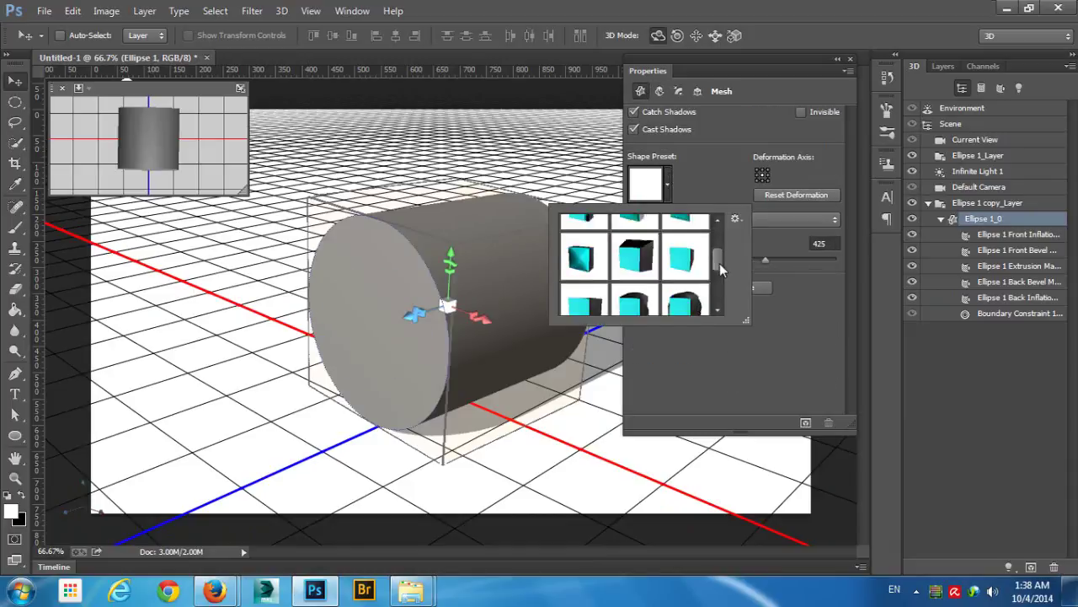
scroll(727, 243, "up", 2)
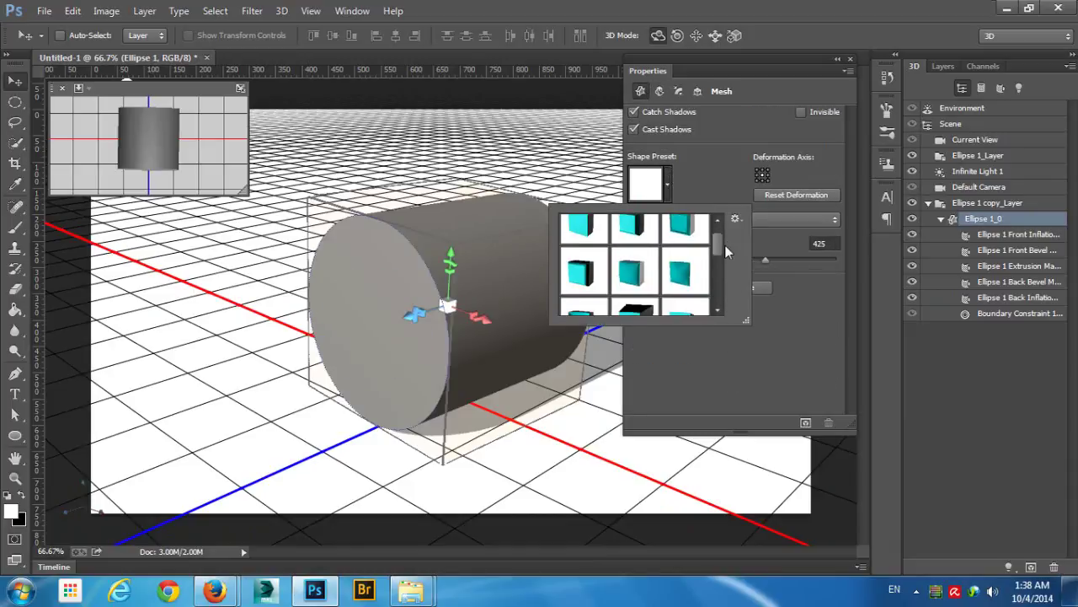
left_click(742, 144)
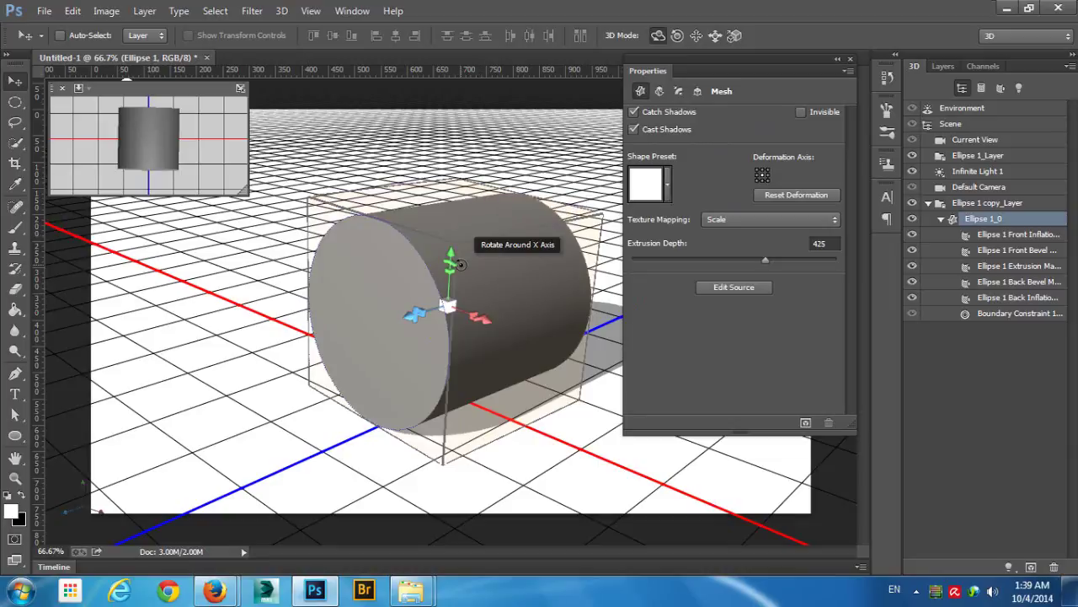
left_click(763, 259)
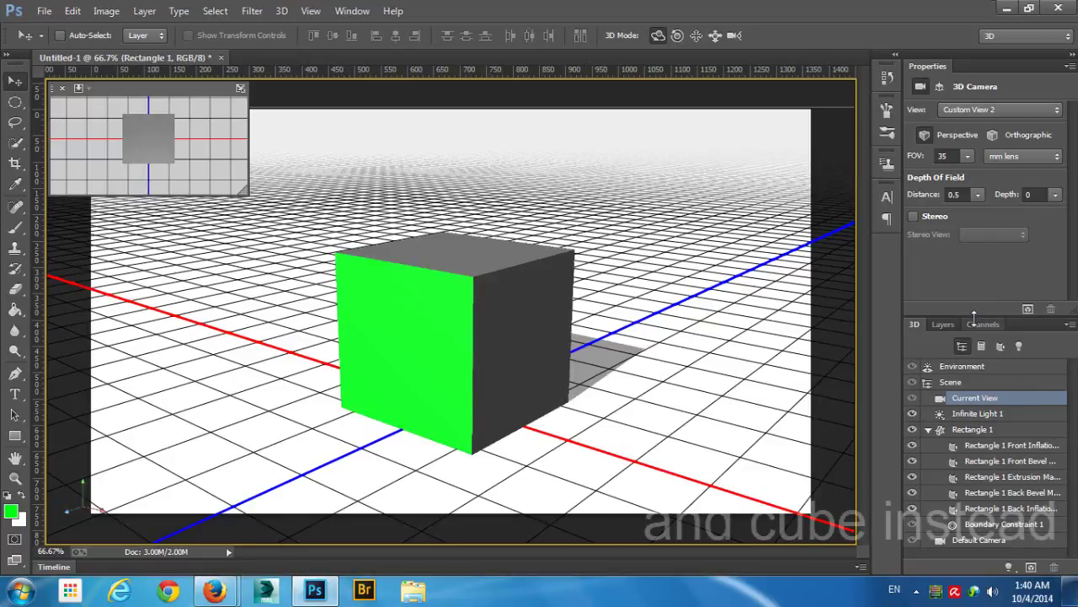
Step: Select the Rectangle 1 cube mesh and undock its mesh properties as a larger floating panel beside the cube
double_click(977, 429)
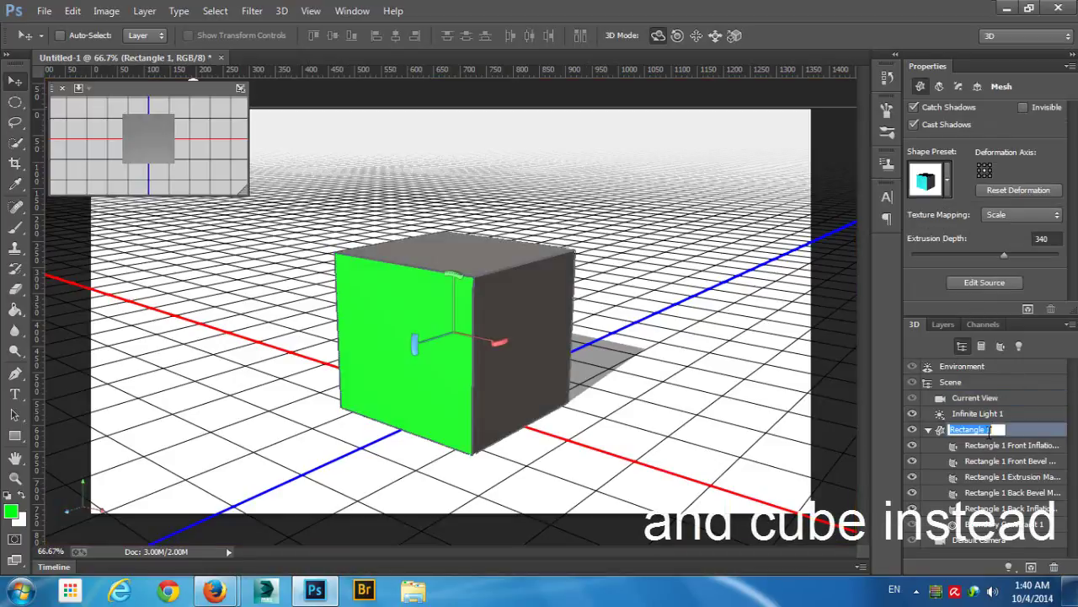
key("Return")
left_click_drag(933, 66, 593, 117)
left_click_drag(726, 387, 817, 461)
left_click_drag(614, 113, 675, 98)
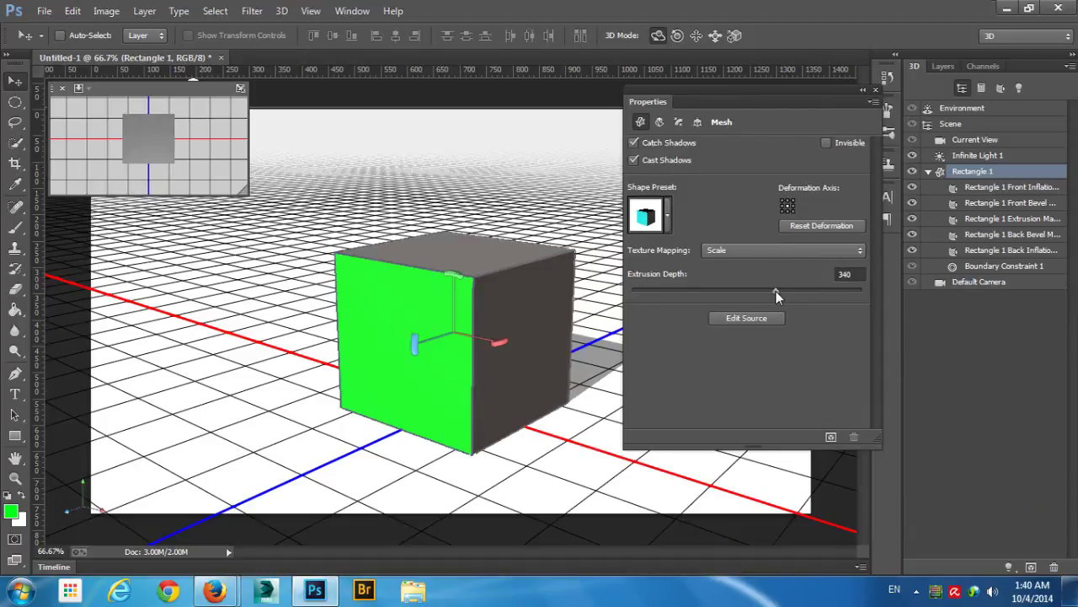
Step: Vary the cube's extrusion depth from shallow to 2500 and to a backward extrusion, finishing at 575
mouse_move(777, 295)
left_mouse_down()
mouse_move(796, 291)
mouse_move(756, 287)
mouse_move(814, 287)
mouse_move(753, 287)
mouse_move(767, 289)
left_mouse_up()
left_click_drag(748, 87, 830, 76)
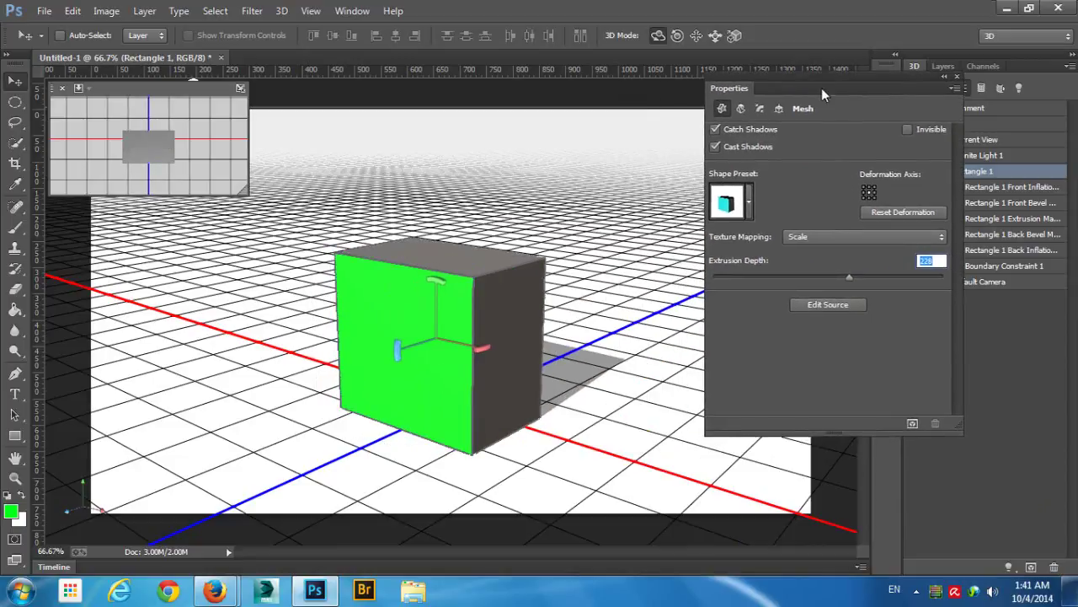
left_click_drag(860, 275, 943, 277)
left_click_drag(814, 79, 787, 95)
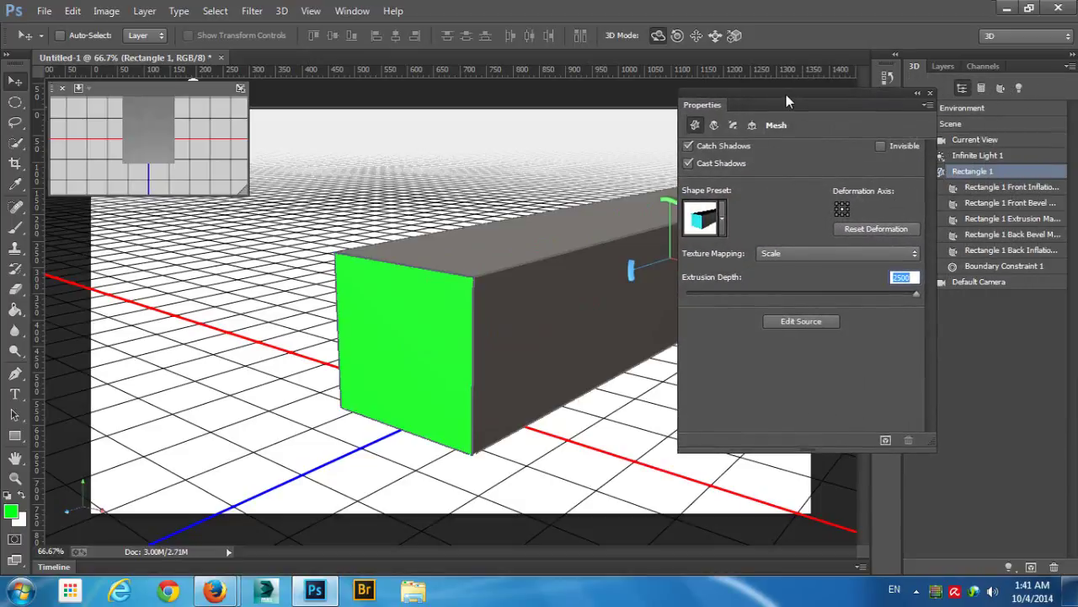
left_click_drag(914, 291, 790, 292)
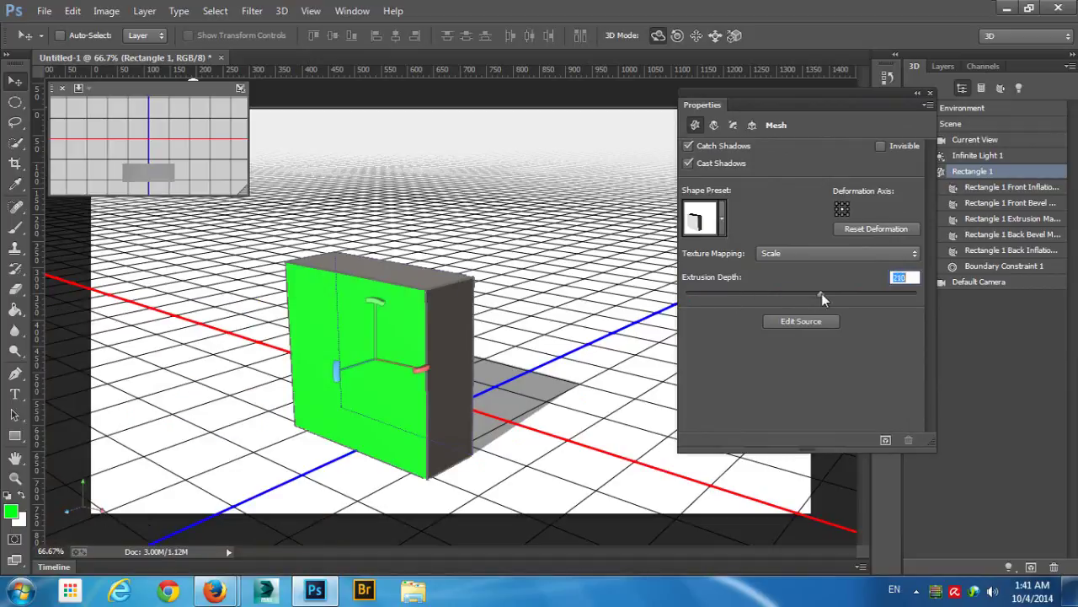
left_click_drag(790, 294, 846, 293)
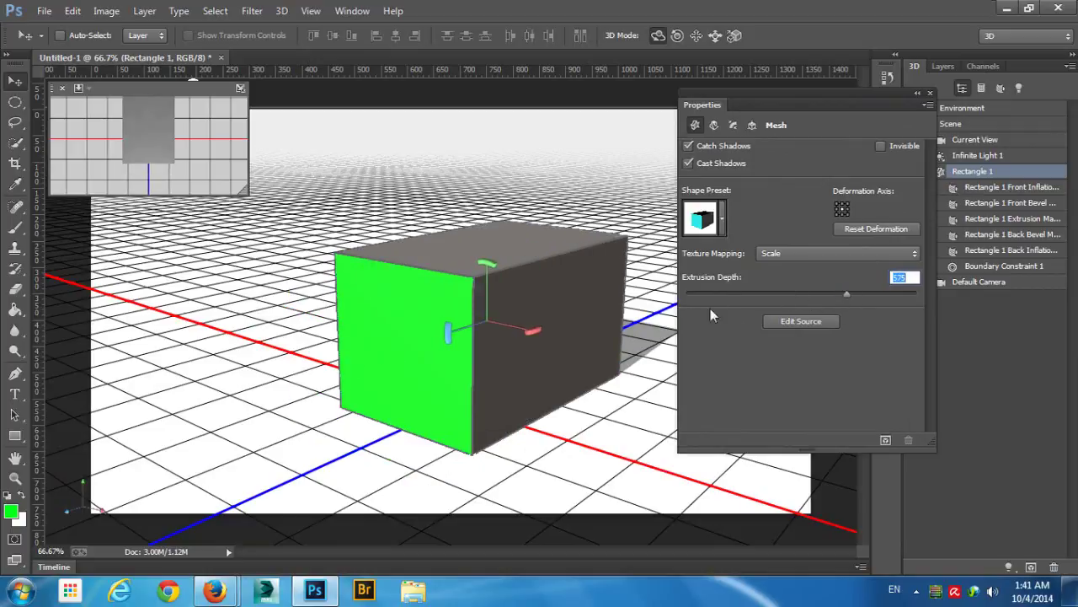
Step: Edit the cube's source rectangle by pulling its upper-right corner inward as a regular path, and save the source file
left_click(805, 322)
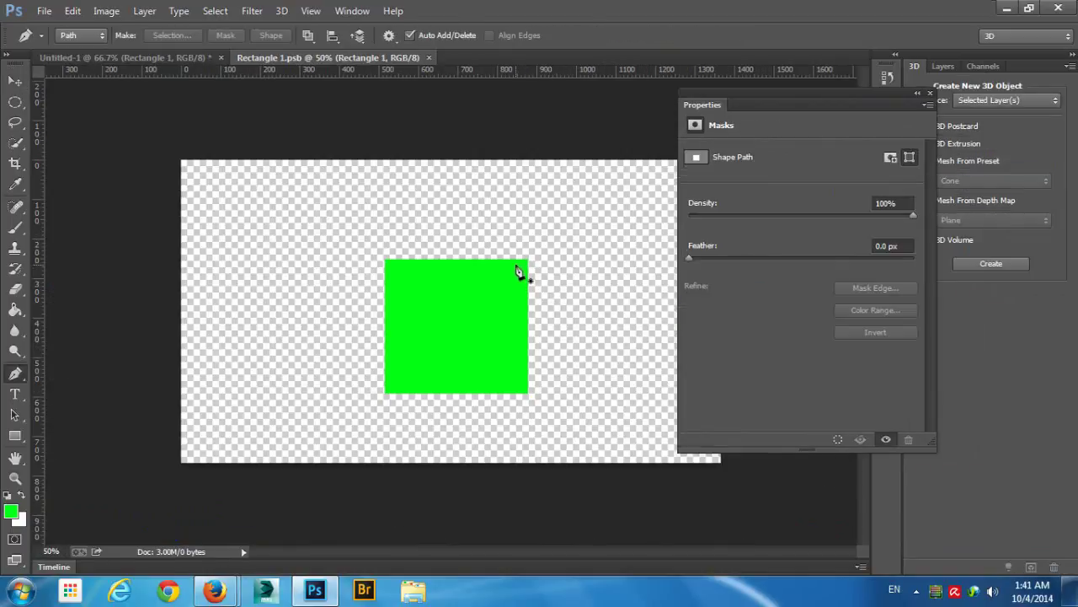
left_click(14, 413)
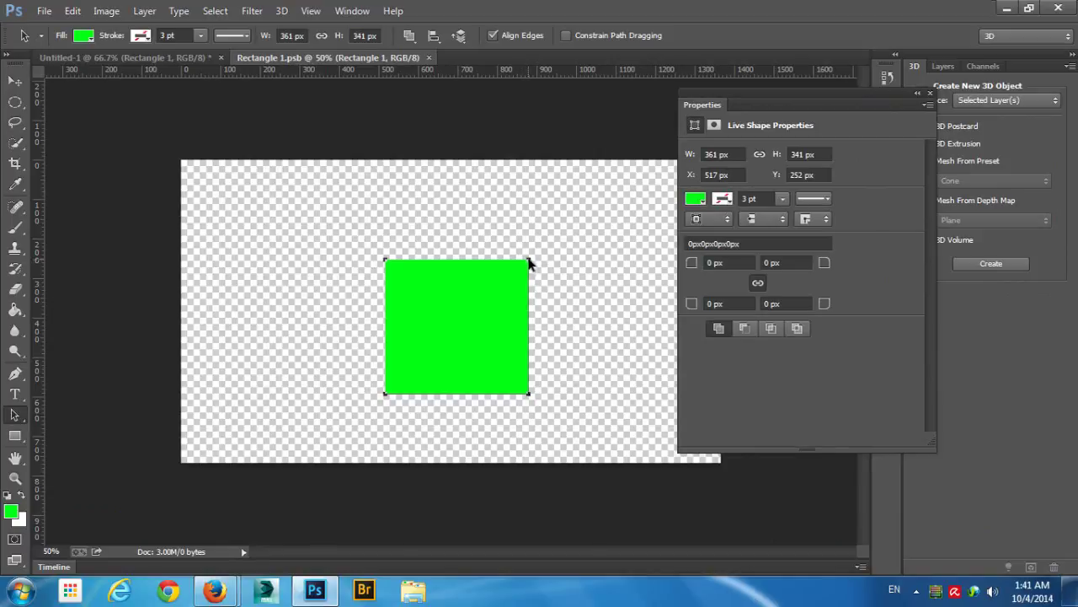
left_click_drag(529, 263, 499, 289)
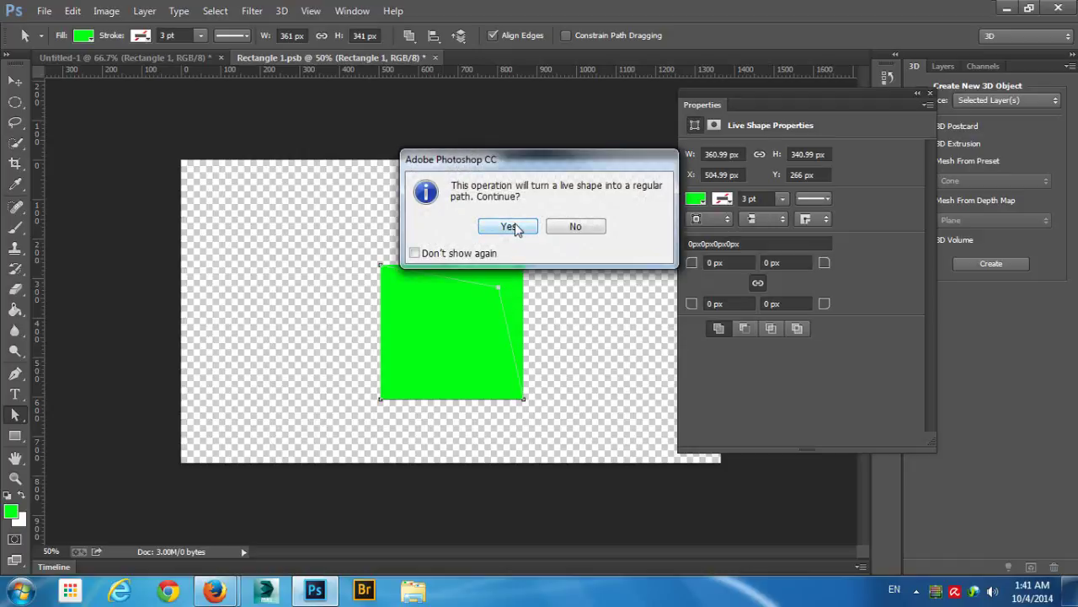
left_click(508, 226)
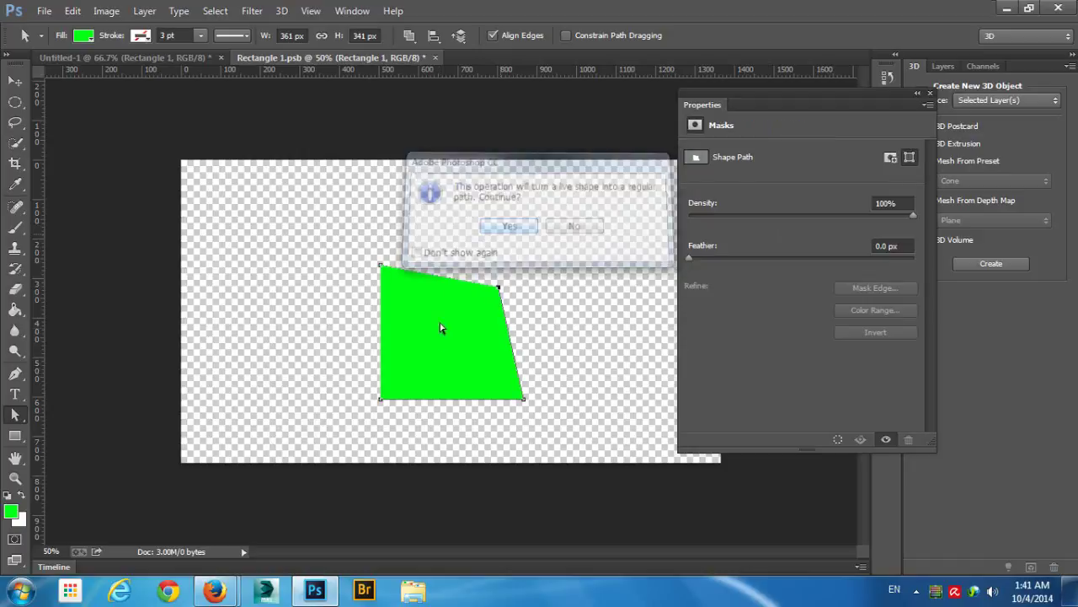
left_click(434, 57)
left_click(487, 224)
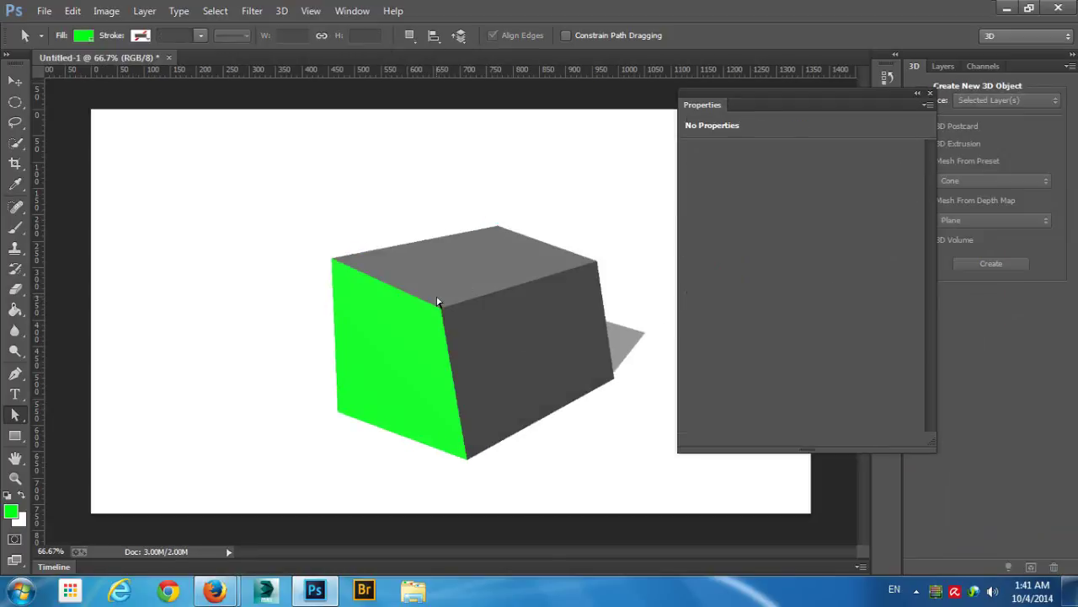
Step: Reselect the Rectangle 1 3D layer with the Move tool to work on the reshaped block's mesh
left_click(16, 81)
left_click(432, 347)
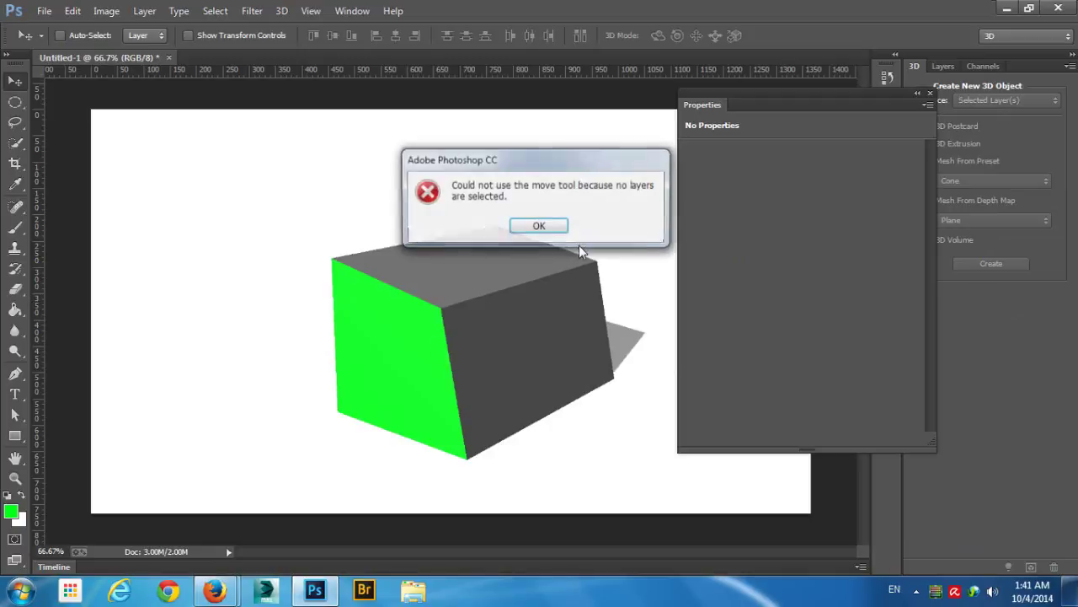
left_click(536, 228)
left_click(944, 66)
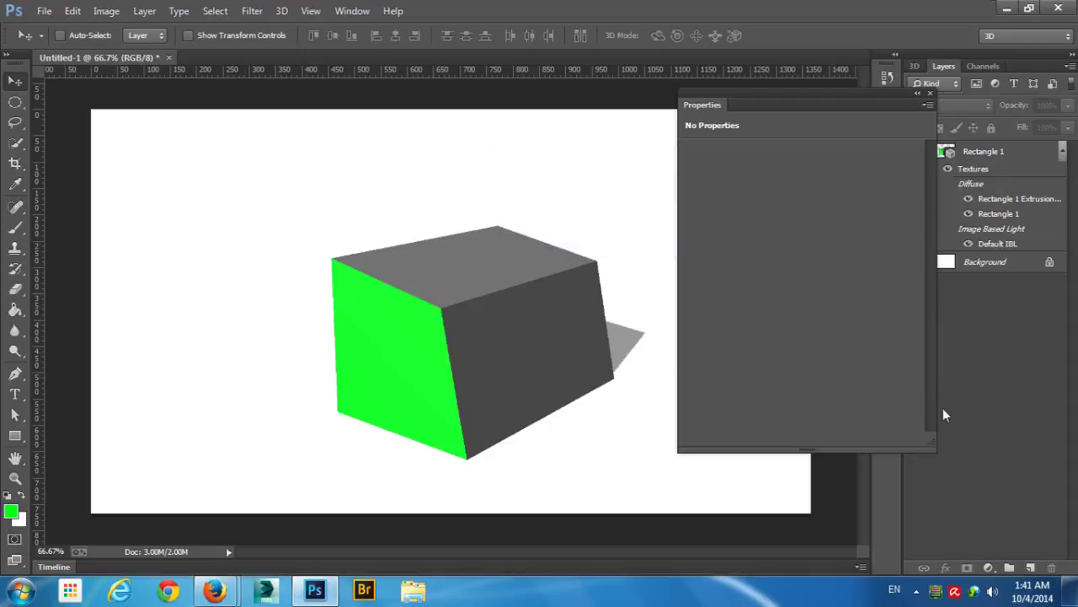
left_click(977, 153)
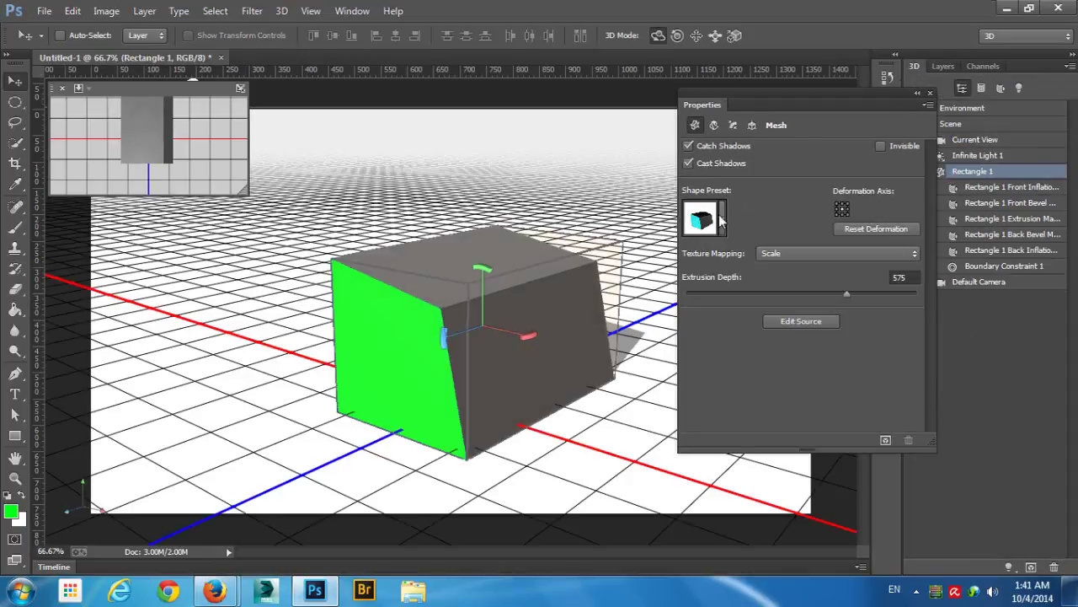
Step: Look over the block's Deform properties and set its extrusion depth to 500 in the Mesh properties
left_click(719, 124)
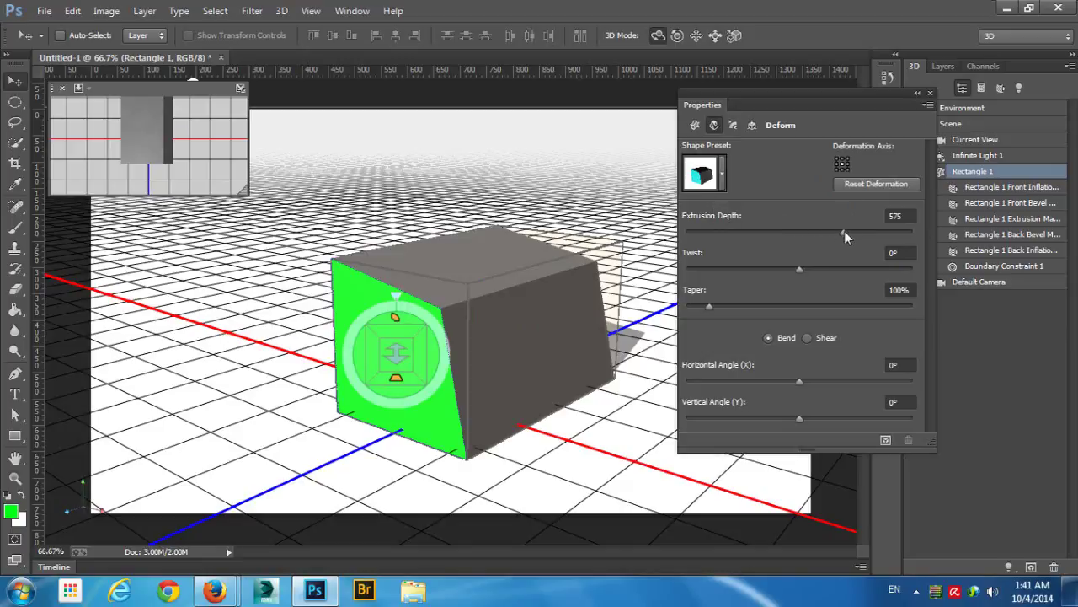
left_click(695, 125)
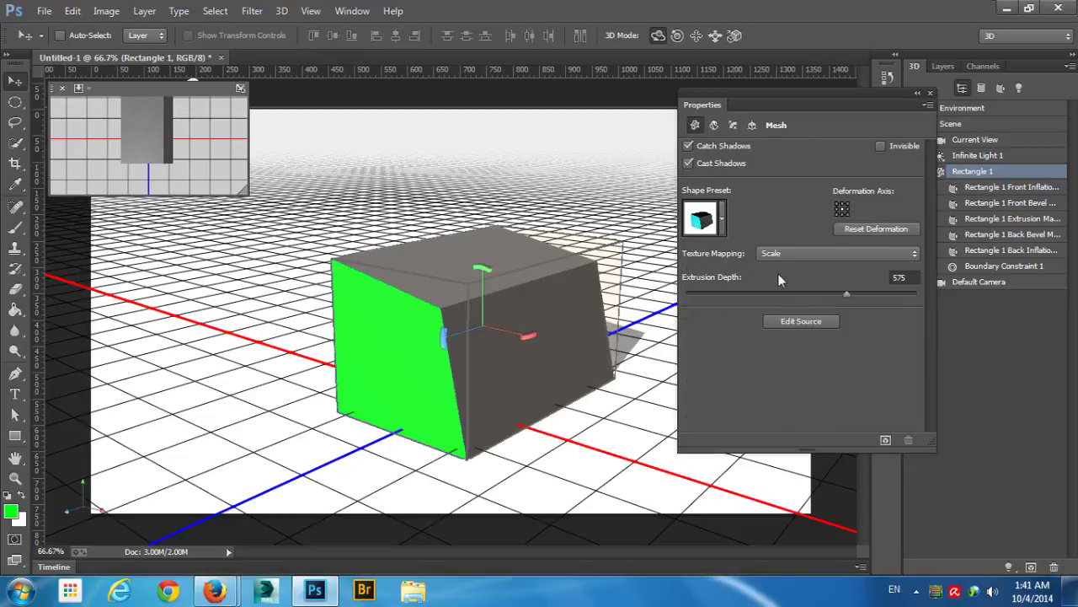
left_click(914, 277)
type("500")
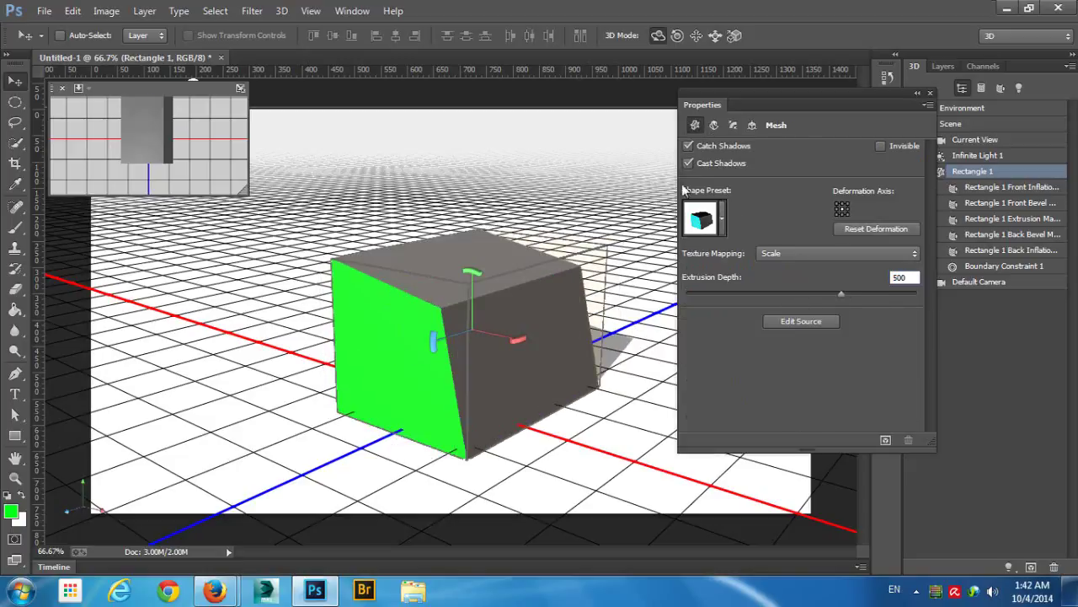
Step: Set the block's extrusion depth to about 1203 in the Deform properties, and move the properties panel clear of the block
left_click(712, 125)
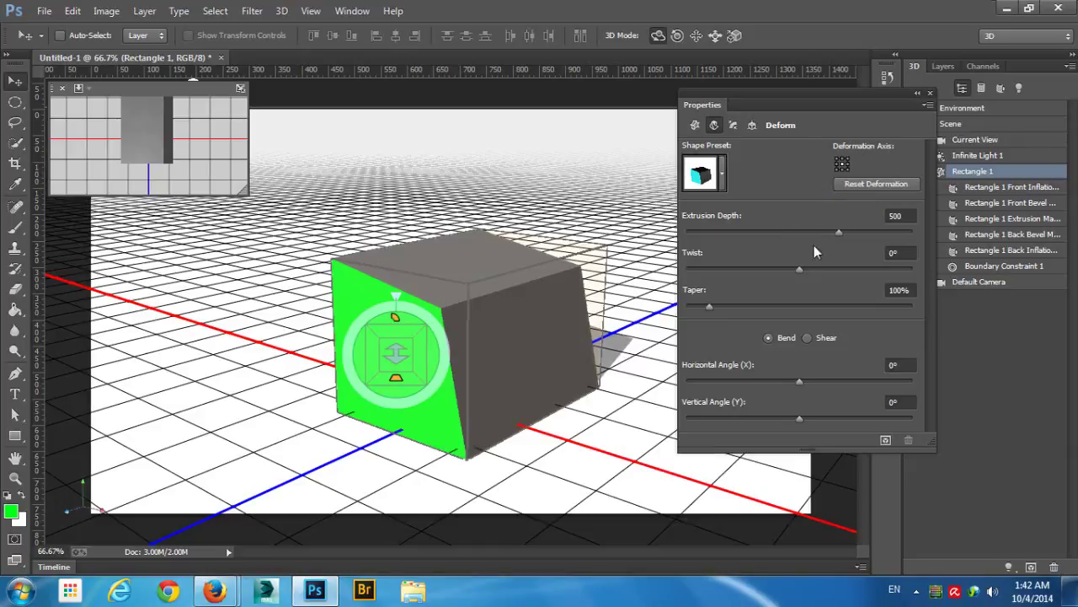
left_click_drag(840, 232, 870, 233)
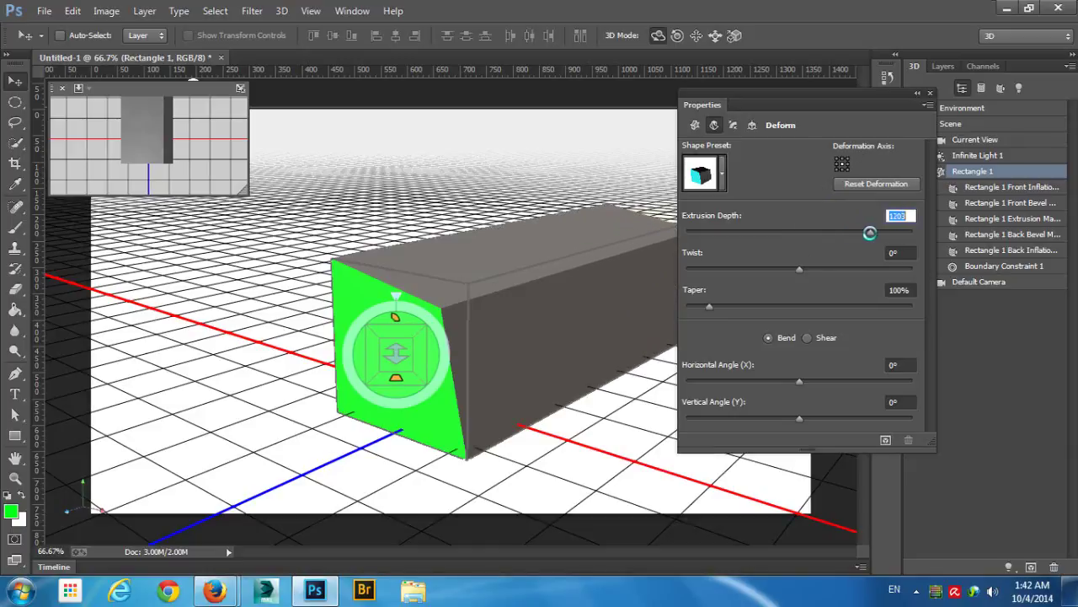
left_click_drag(791, 101, 892, 37)
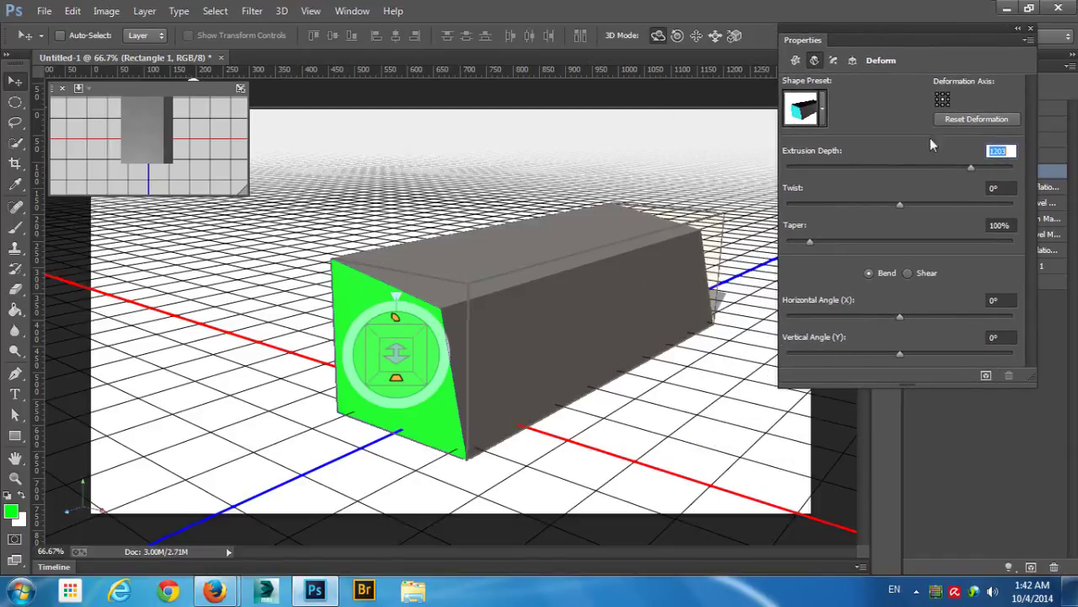
Step: Try a twist of about 38° on the block, return the twist to 0°, and increase the taper
mouse_move(900, 203)
left_mouse_down()
mouse_move(939, 204)
mouse_move(785, 211)
mouse_move(901, 209)
left_mouse_up()
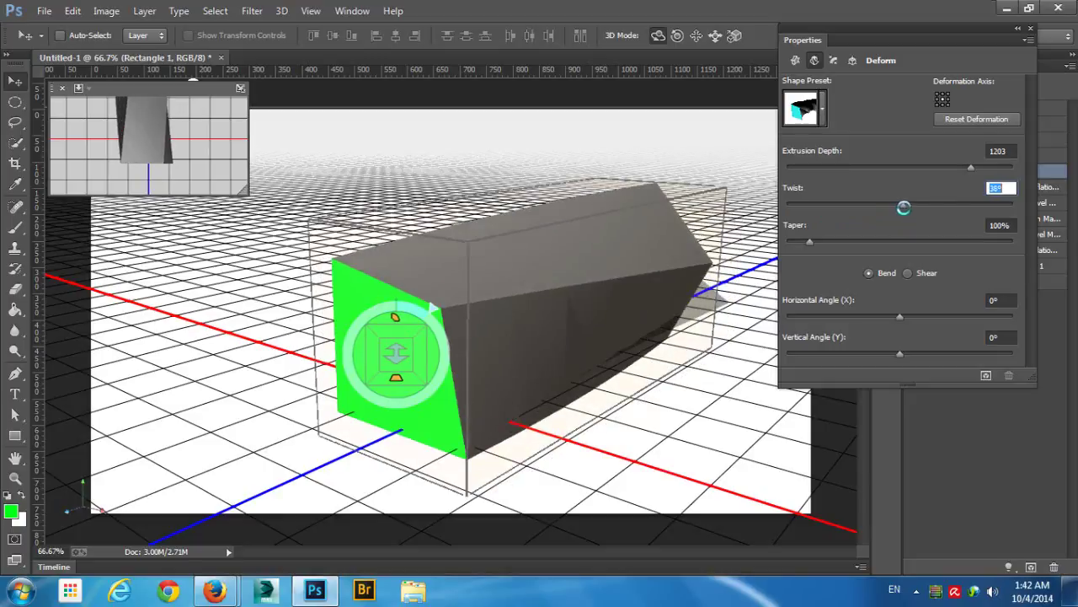
type("0")
left_click_drag(809, 242, 848, 242)
left_click(465, 134)
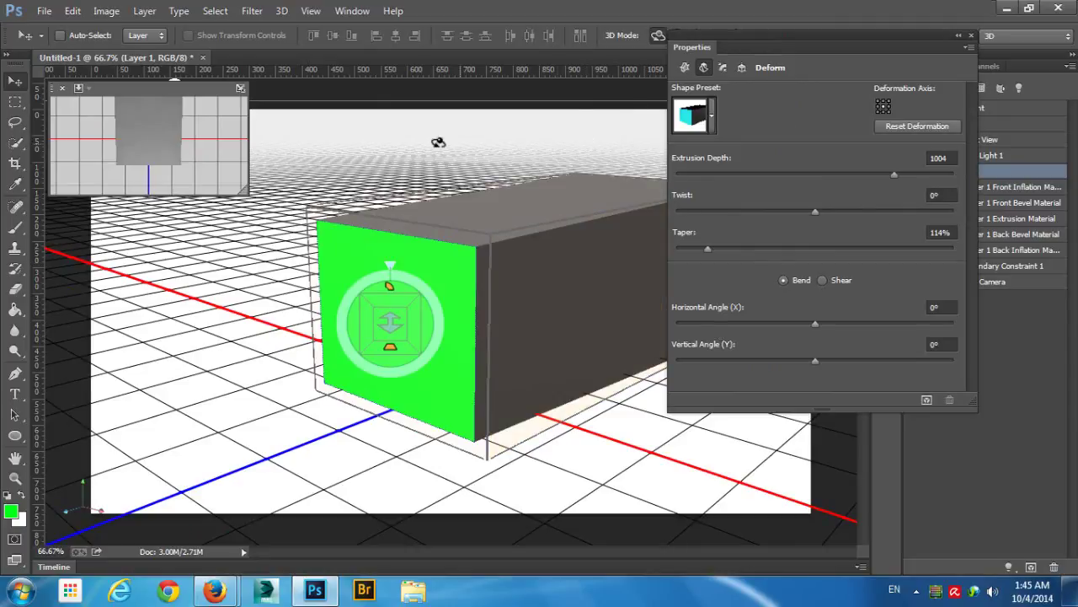
Step: Reposition the camera view on the green-fronted block and set its taper to 104% in the Deform properties
left_click_drag(543, 143, 565, 144)
left_click_drag(712, 39, 763, 57)
left_click(698, 36)
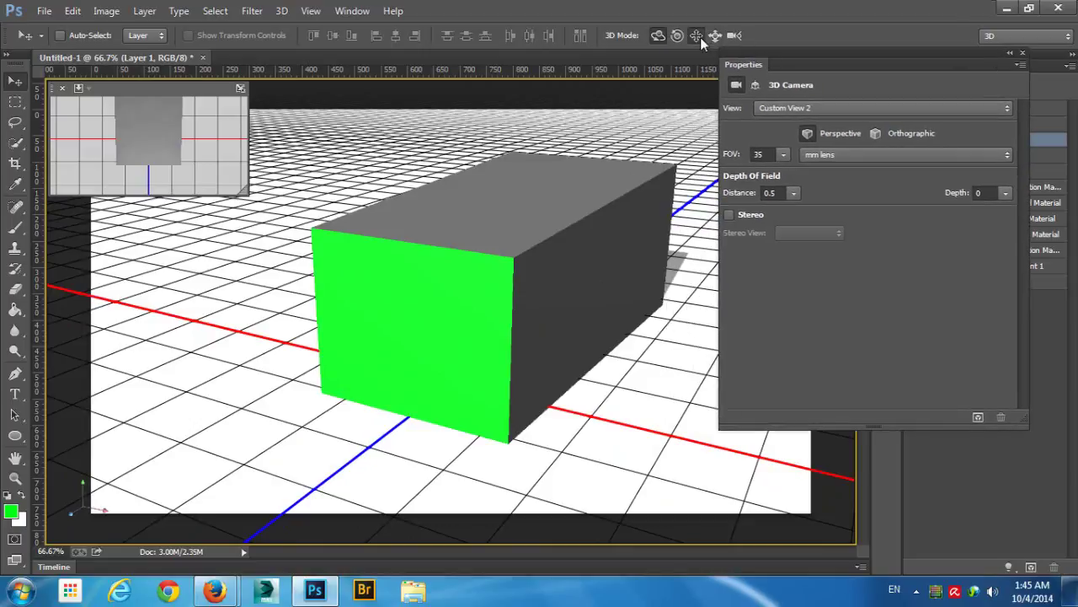
left_click_drag(618, 116, 565, 101)
left_click(656, 36)
left_click(489, 204)
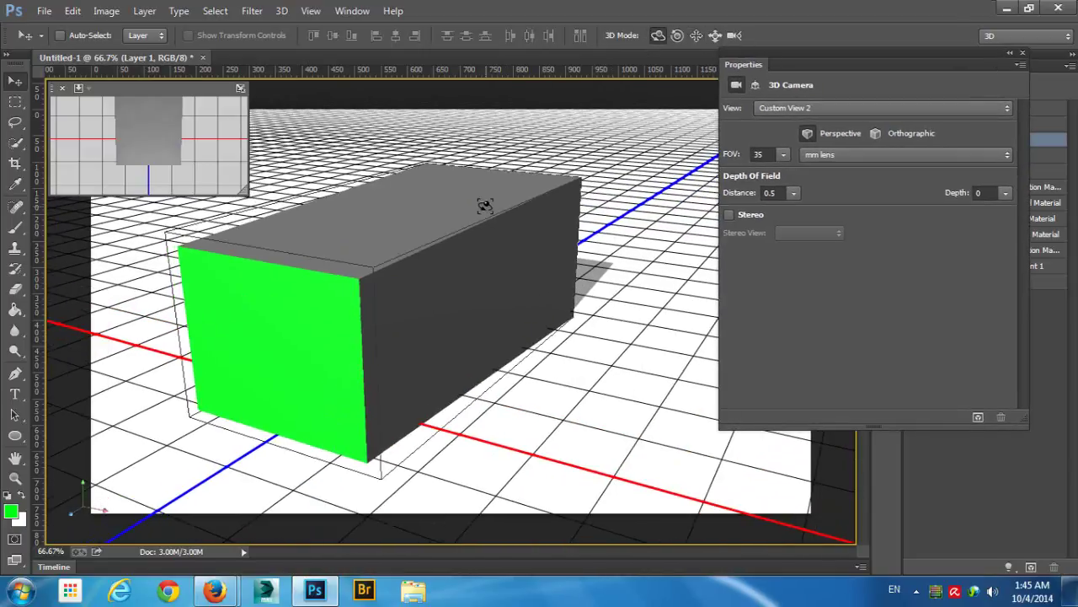
left_click(756, 86)
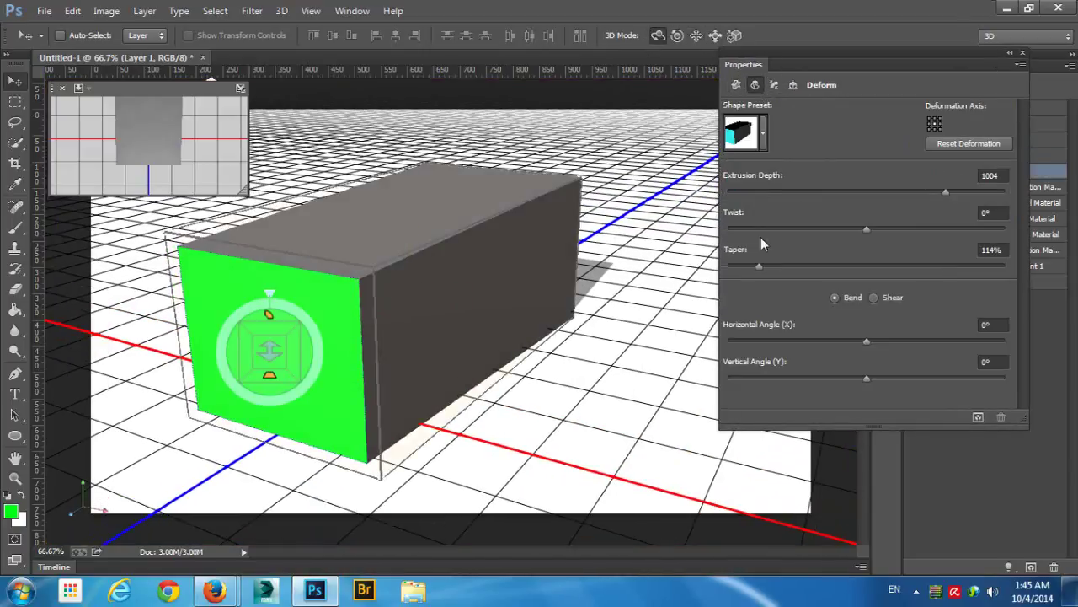
mouse_move(762, 268)
left_mouse_down()
mouse_move(771, 268)
mouse_move(741, 268)
mouse_move(765, 270)
mouse_move(745, 272)
mouse_move(755, 274)
left_mouse_up()
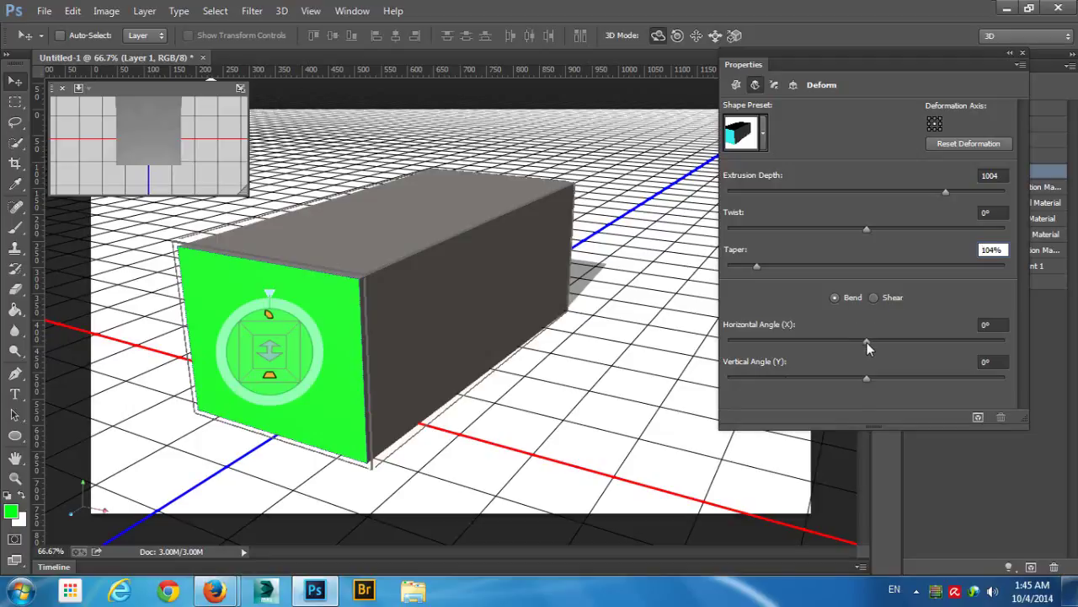
Step: Bend the block to a horizontal angle of 120° and a vertical angle of about 169°, and try 116° vertically
left_click_drag(865, 339, 913, 340)
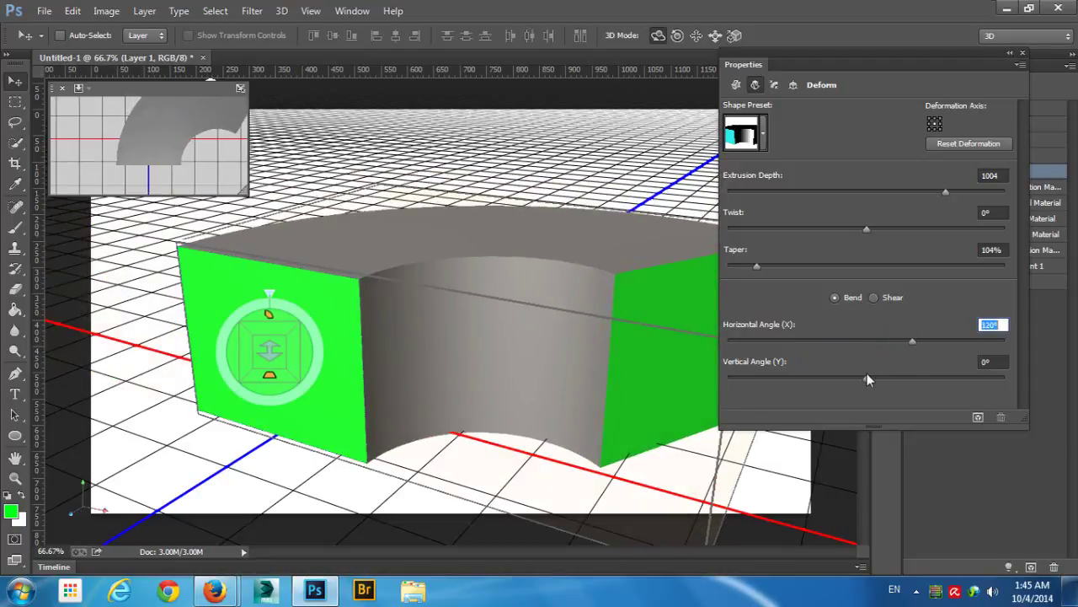
left_click_drag(867, 374, 930, 360)
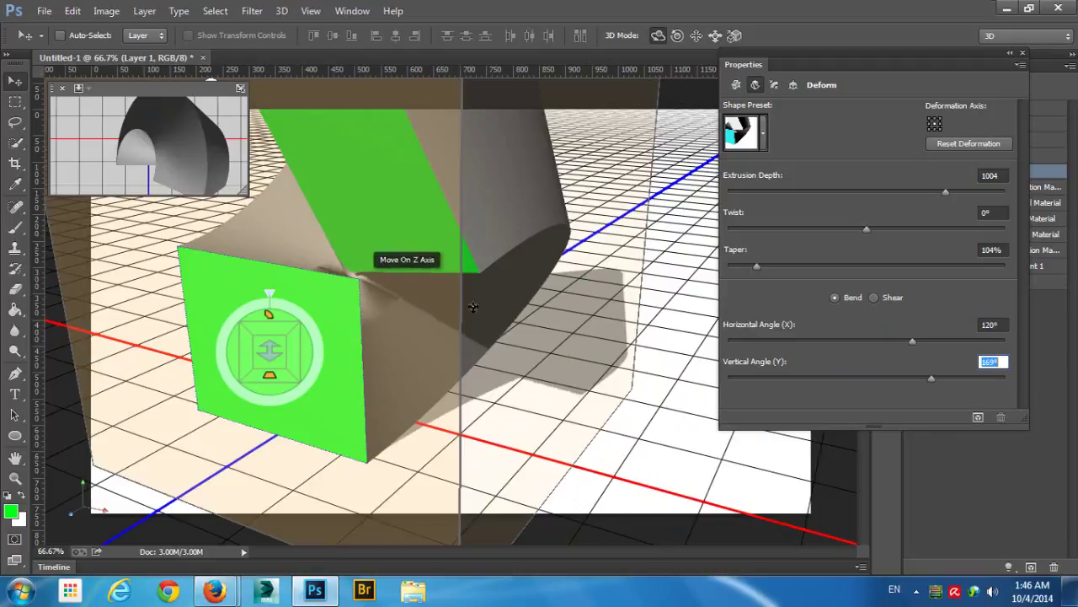
left_click_drag(917, 377, 908, 376)
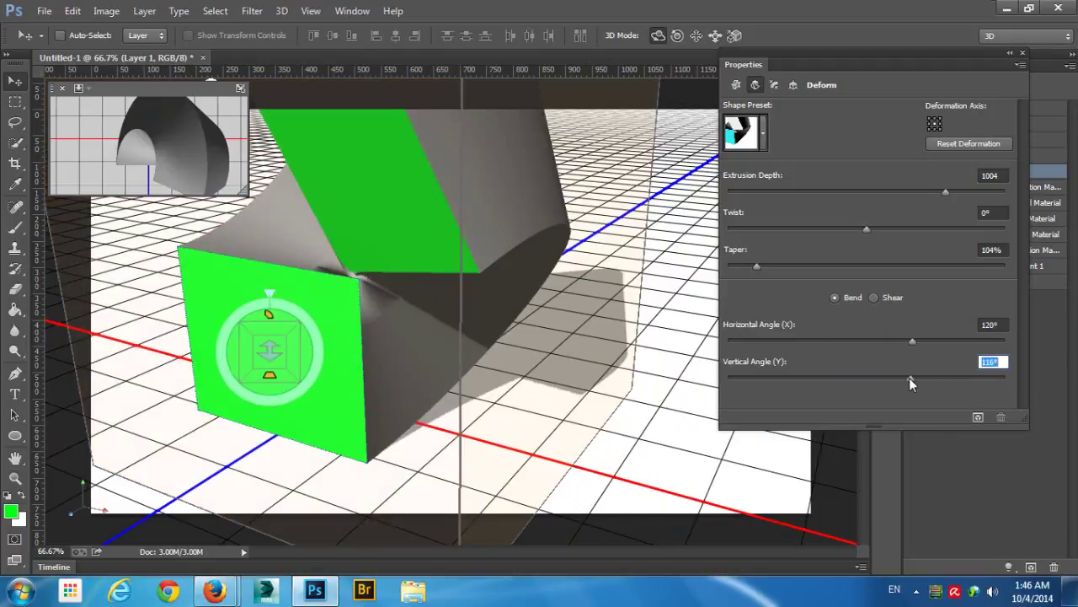
Step: Reselect the block's mesh and reduce its bend to a vertical angle of about 19° and a horizontal angle of about 17°
left_click(337, 286)
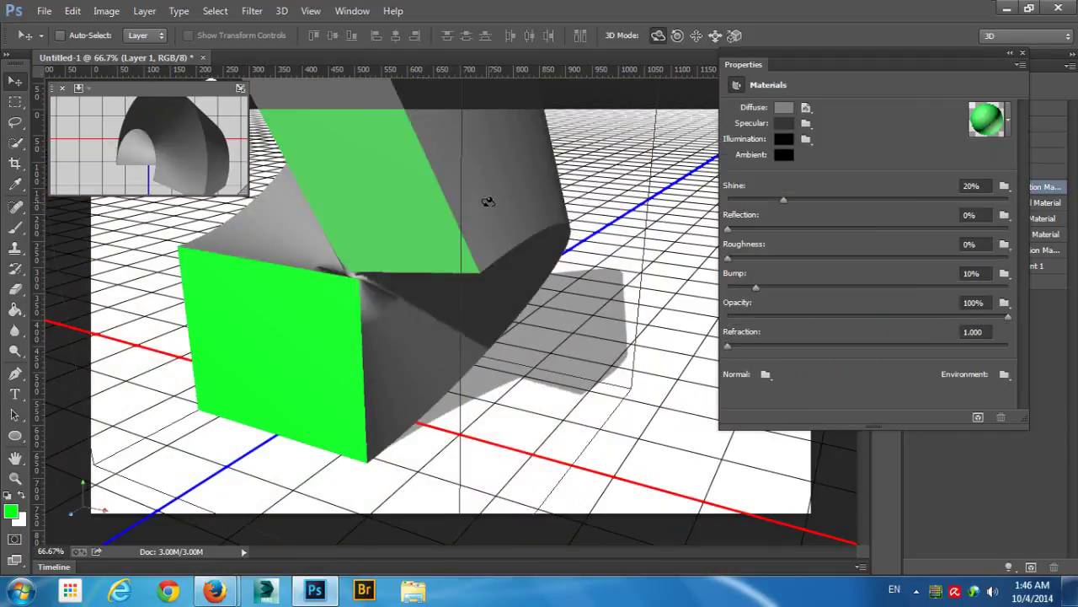
left_click(464, 181)
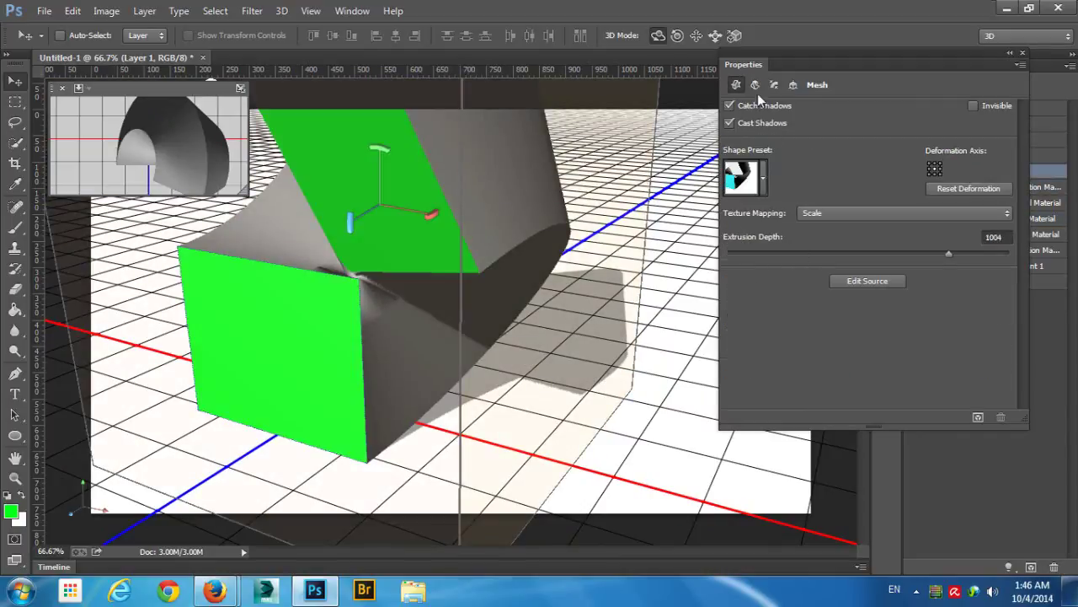
left_click(756, 85)
left_click_drag(929, 379, 875, 381)
left_click_drag(913, 340, 873, 341)
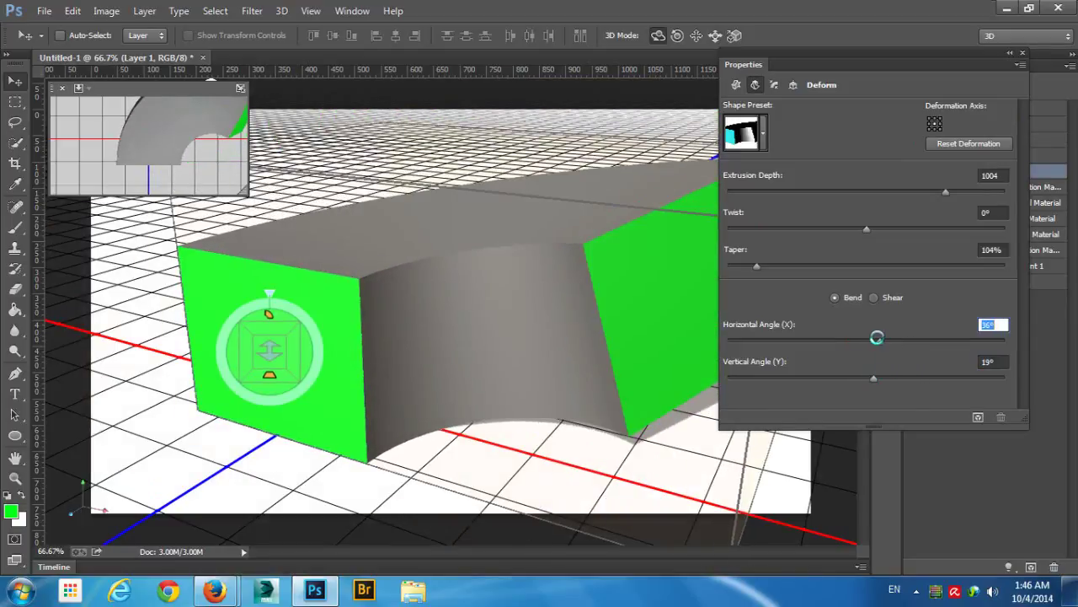
Step: Switch the deformation from Bend to Shear, with a horizontal angle of about 58° and a vertical angle of about -9°
left_click(876, 296)
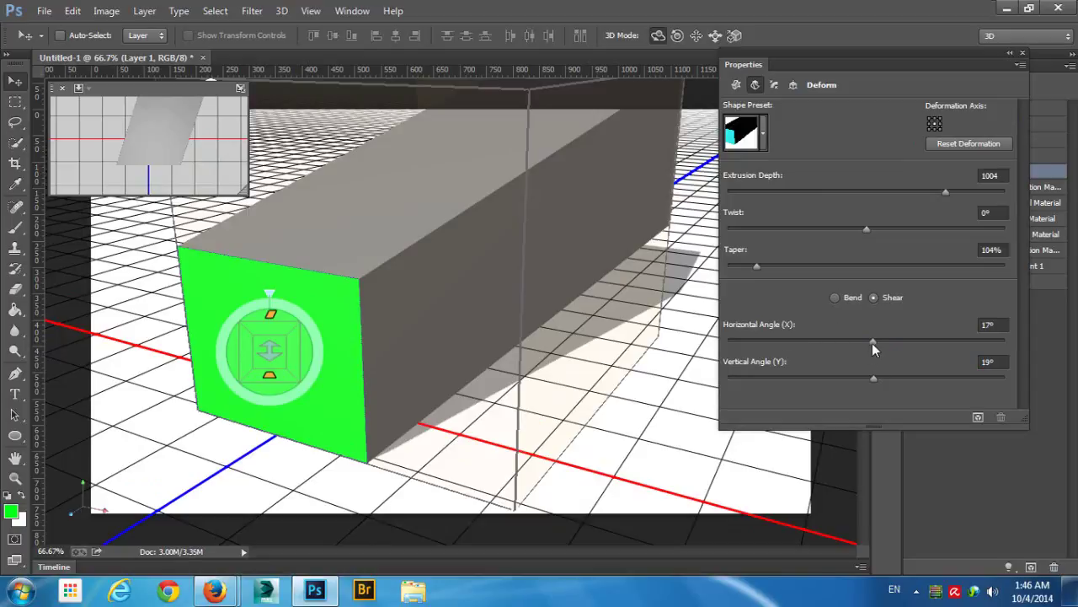
left_click_drag(873, 341, 888, 341)
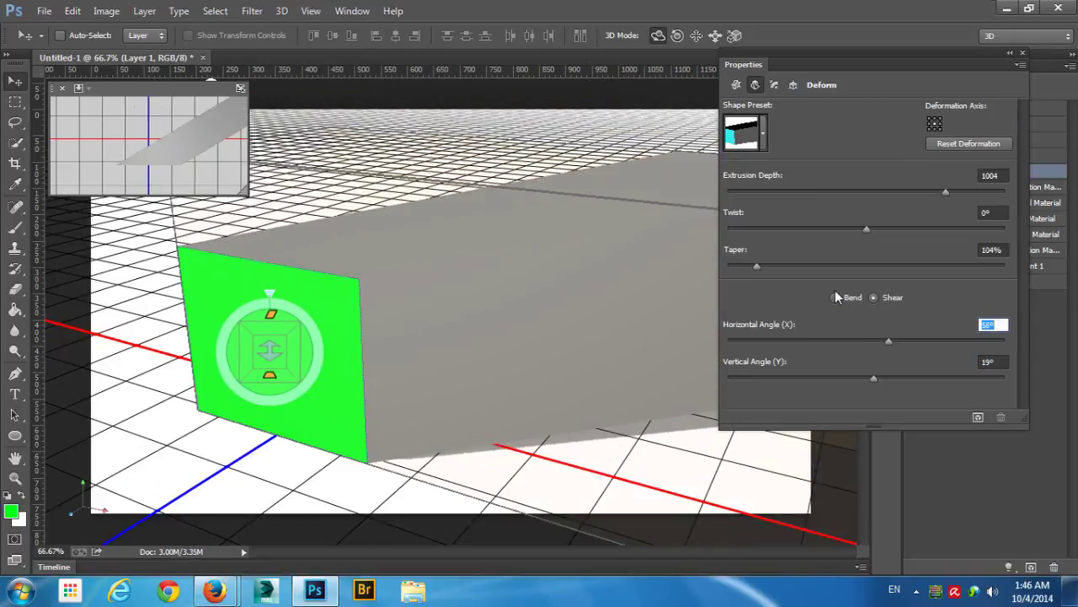
left_click(835, 297)
left_click(879, 296)
left_click_drag(884, 346, 815, 346)
left_click(862, 378)
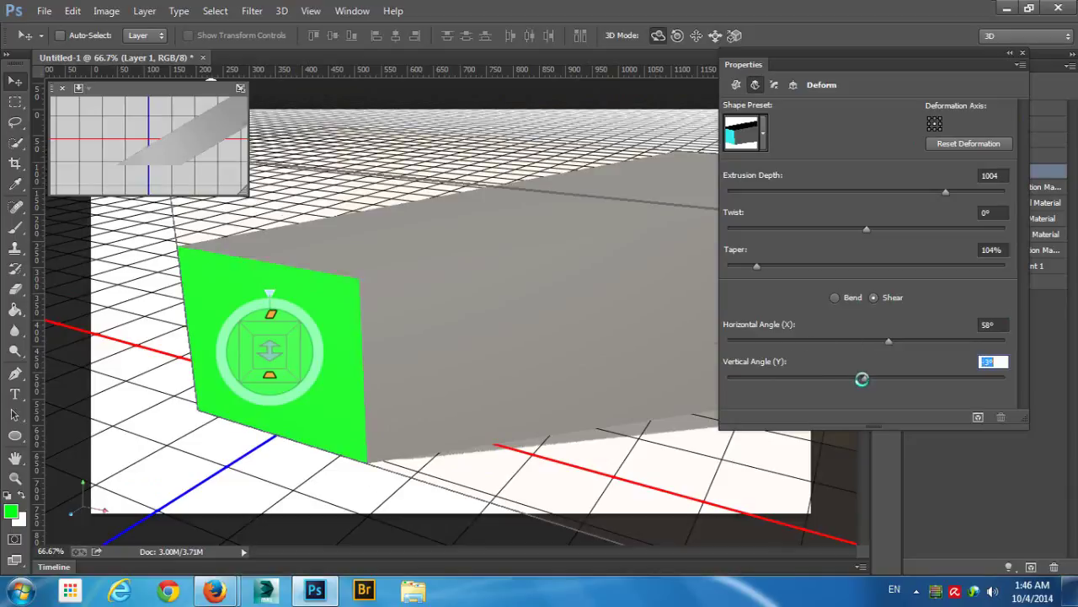
Step: Reselect the sheared block's mesh and set its taper to 100% and both the horizontal and vertical angles to 0°
left_click(623, 310)
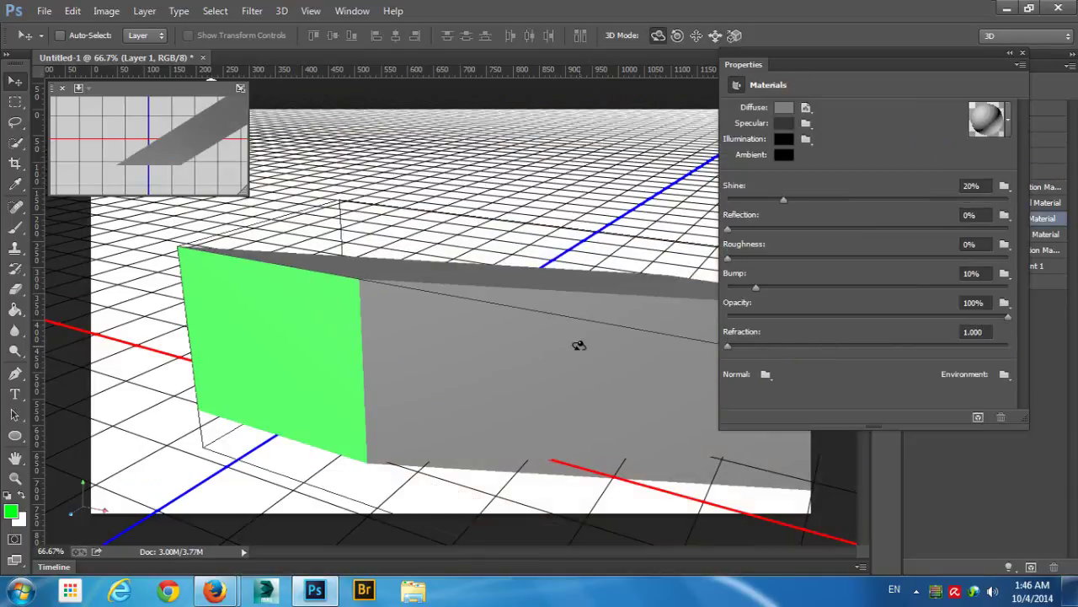
left_click(581, 342)
left_click(756, 85)
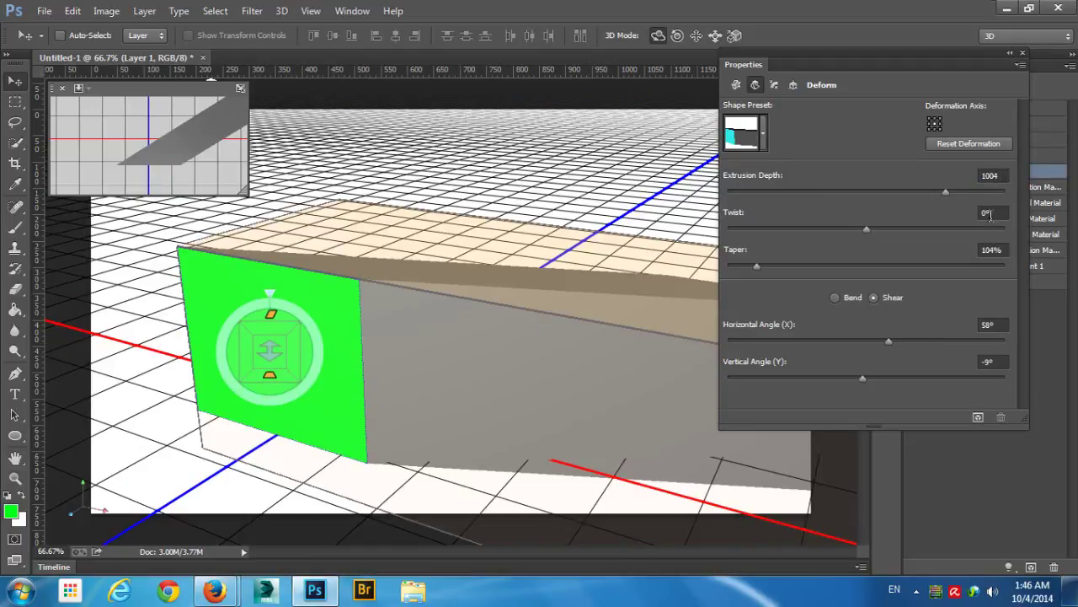
left_click(1003, 251)
type("100")
key("Tab")
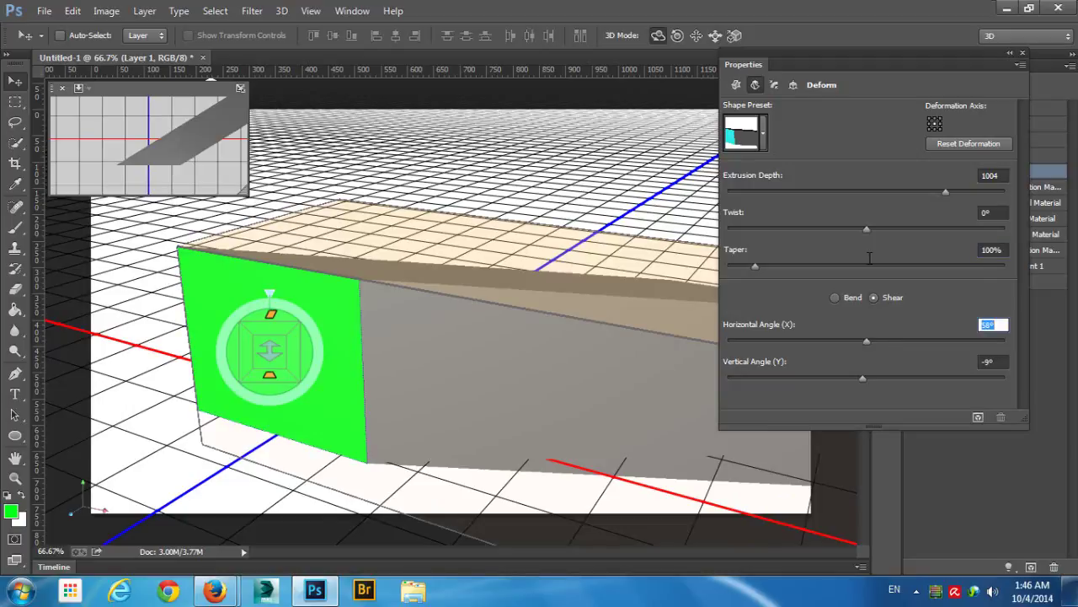
type("0")
key("Tab")
type("0")
left_click(638, 242)
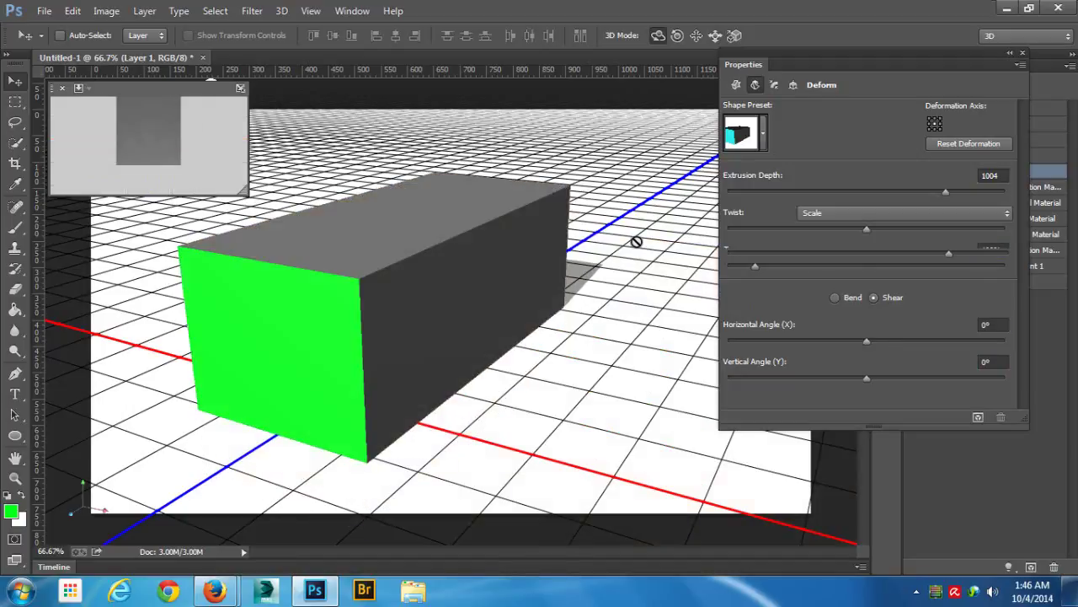
Step: Reselect the straightened block's mesh and look over the Cap properties and their Sides options, keeping Front
left_click(444, 272)
left_click(463, 258)
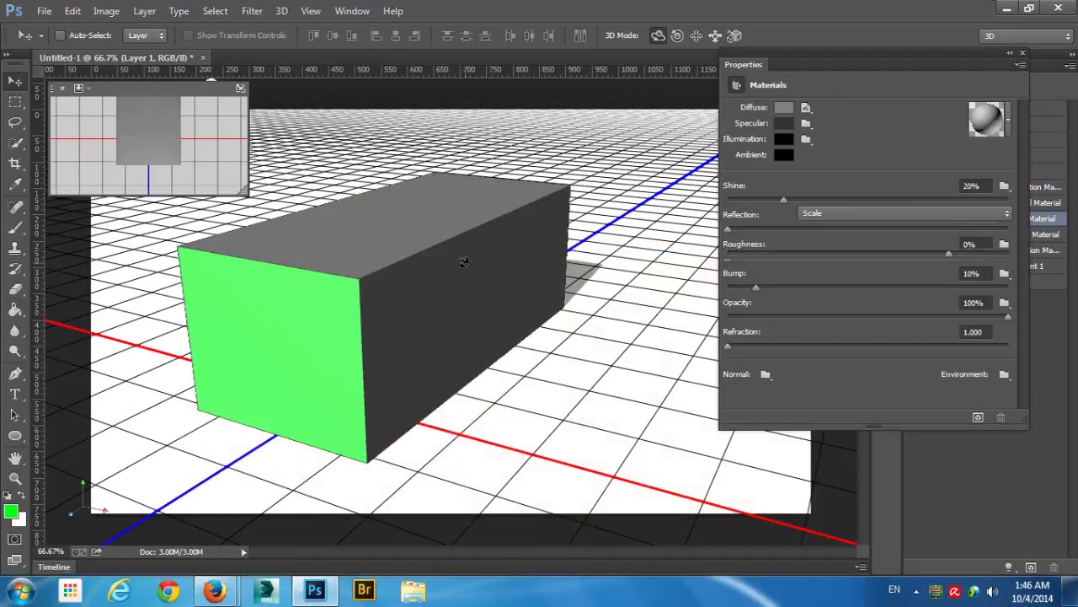
left_click(756, 84)
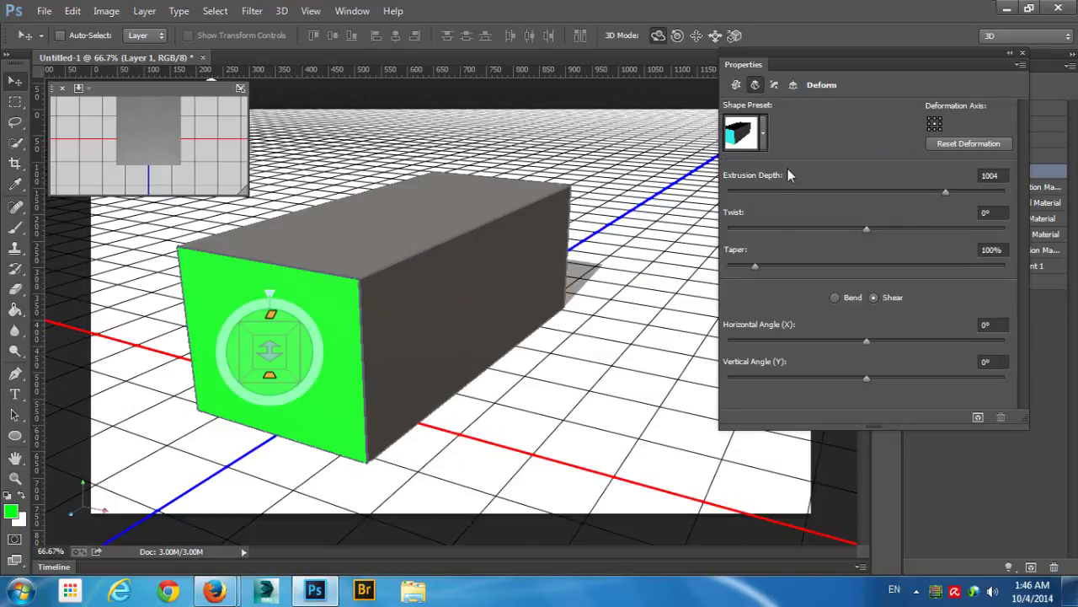
left_click(774, 84)
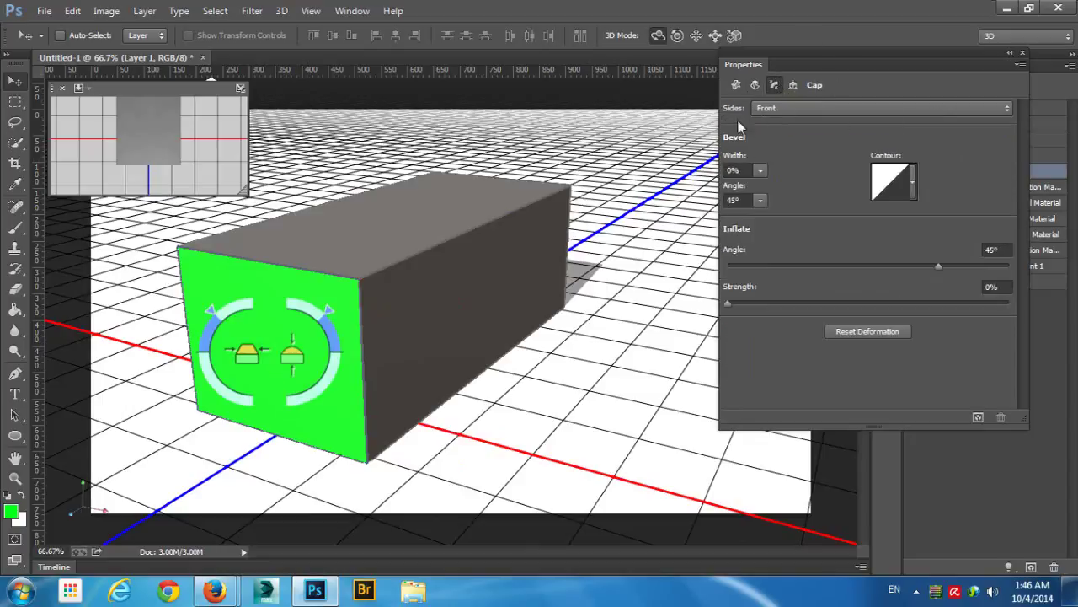
left_click(781, 108)
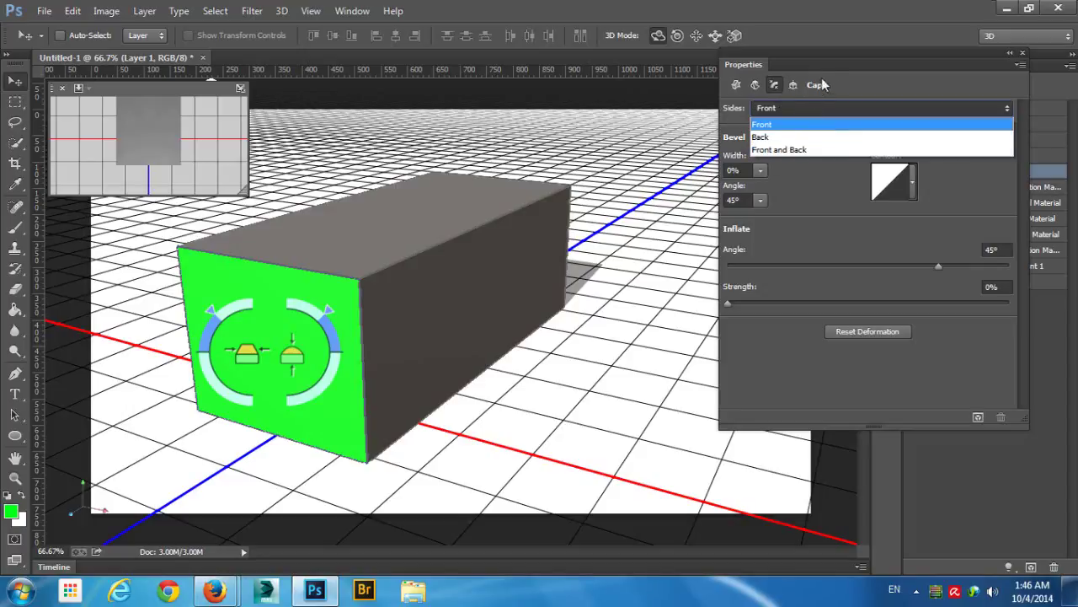
left_click(867, 70)
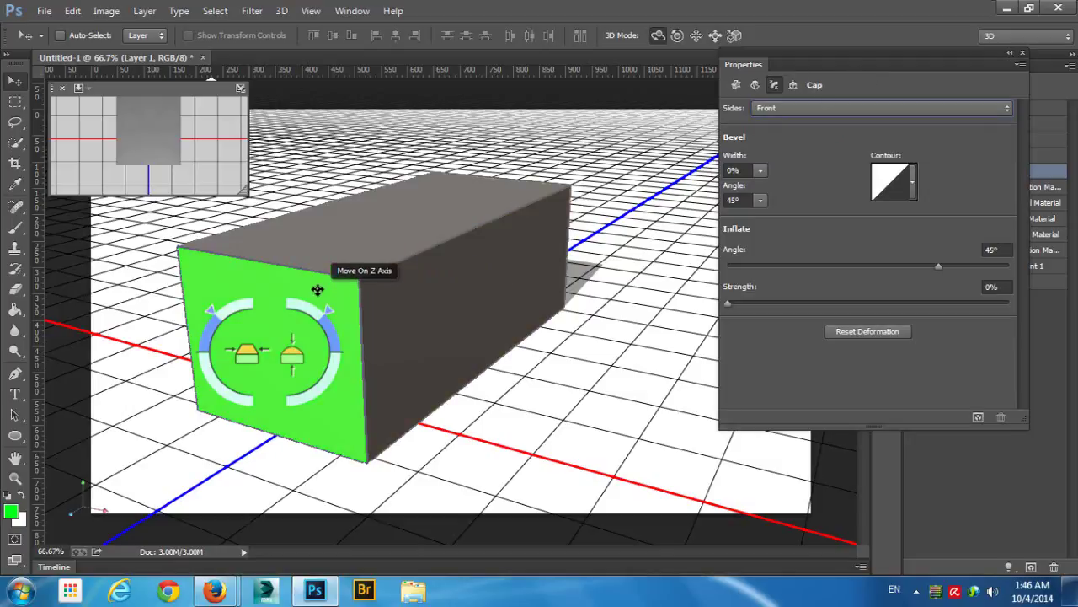
Step: Orbit around the block, reselect its mesh, and set the front cap's bevel width to about 56%
left_click_drag(662, 149, 379, 202)
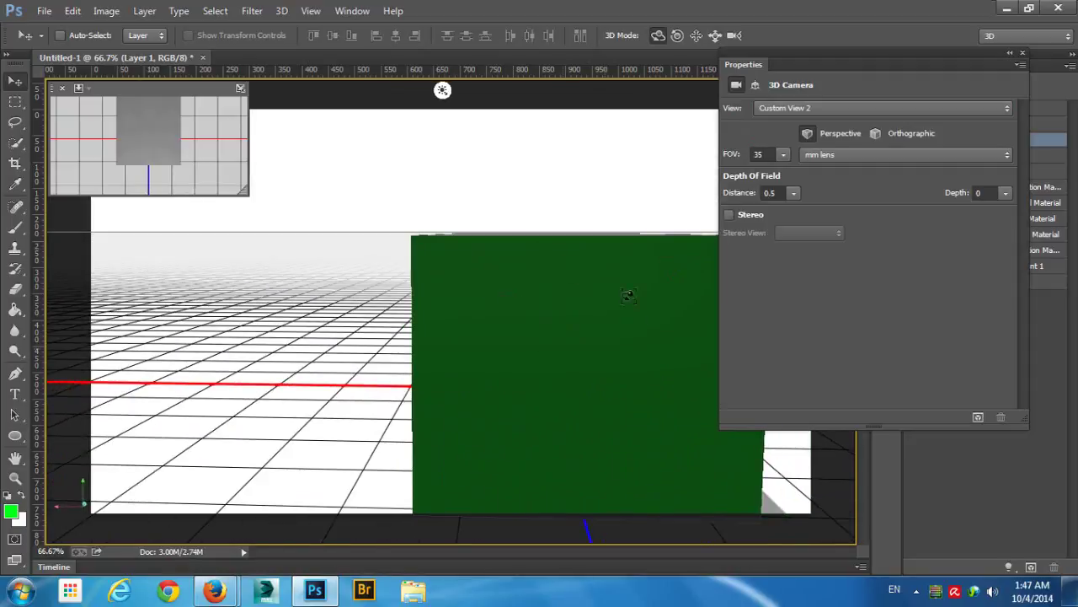
left_click_drag(629, 295, 535, 232)
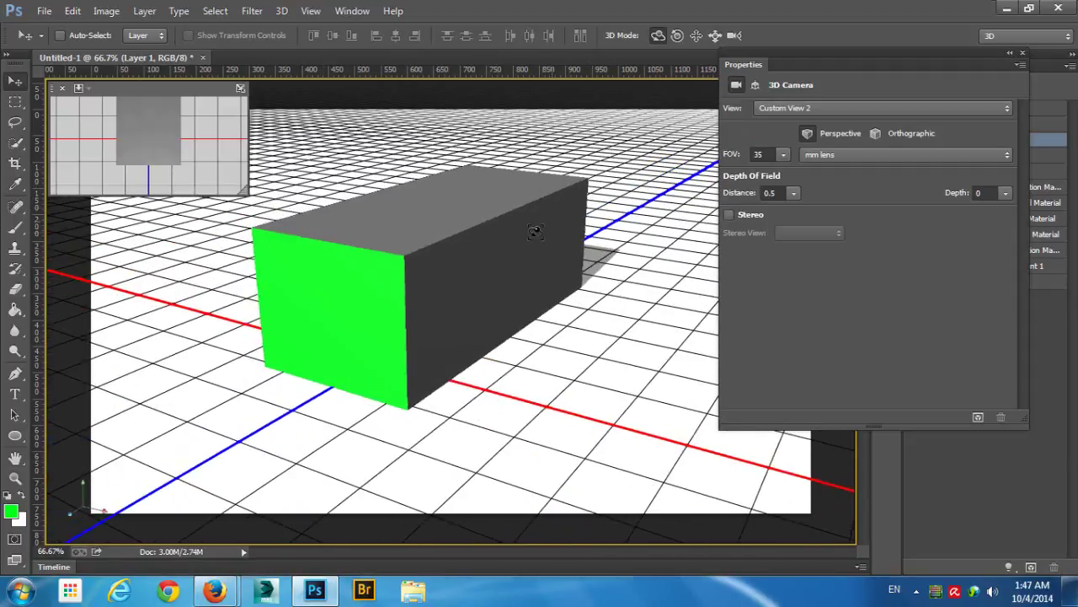
left_click(535, 232)
left_click(774, 84)
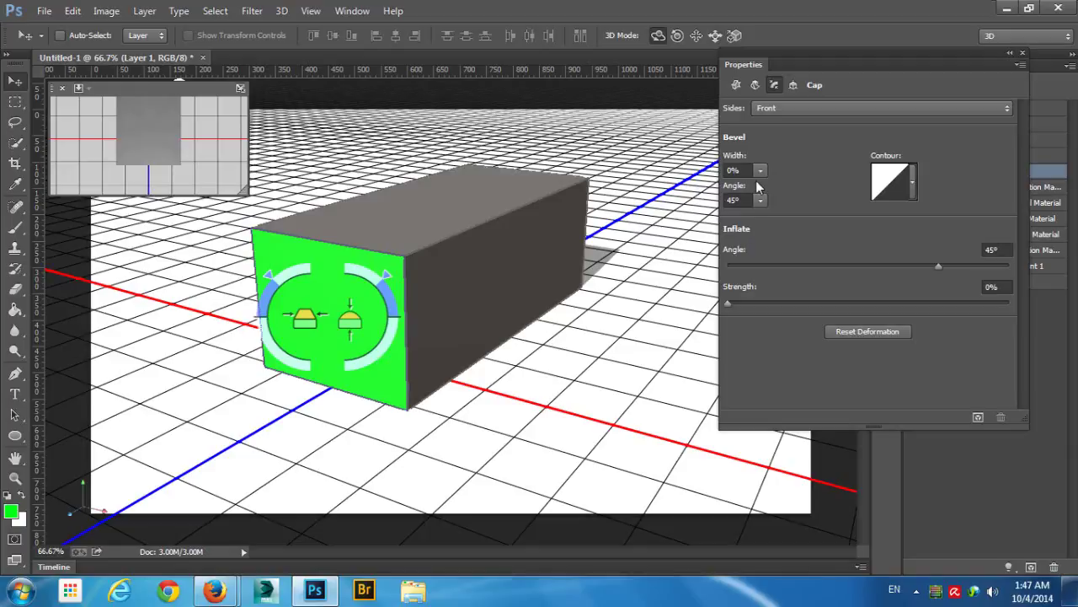
left_click(762, 173)
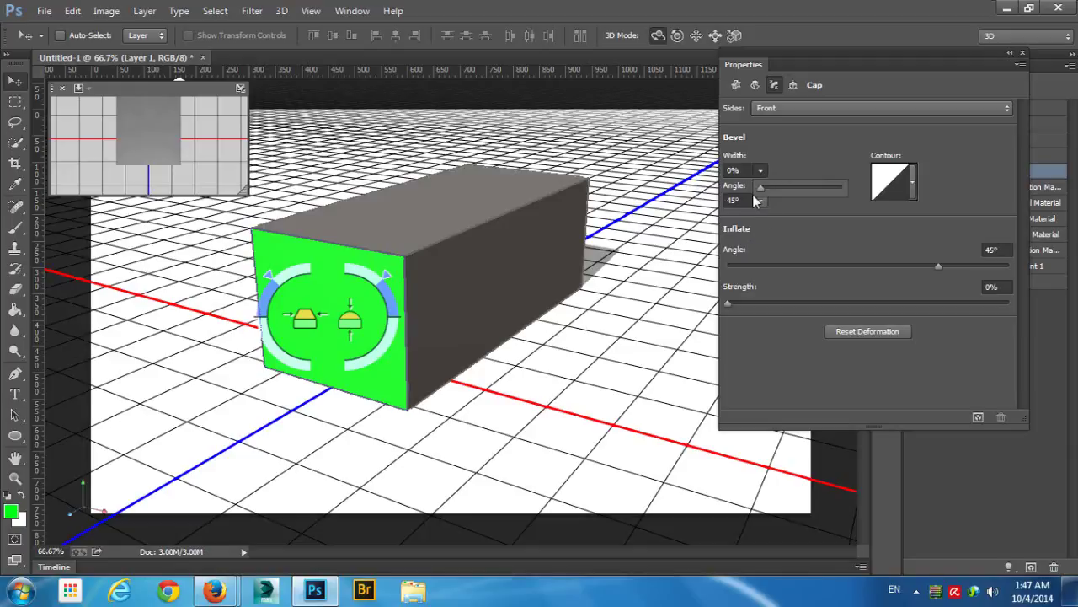
left_click_drag(776, 189, 806, 186)
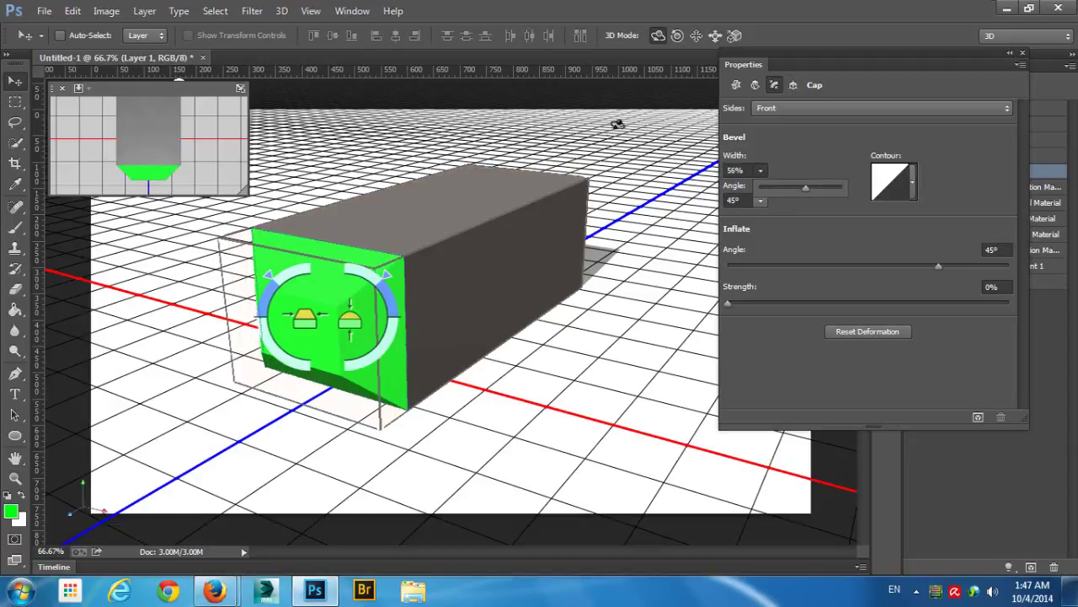
Step: Examine the beveled front end of the block close up and from different camera angles
left_click_drag(422, 176, 449, 177)
left_click_drag(498, 146, 465, 152)
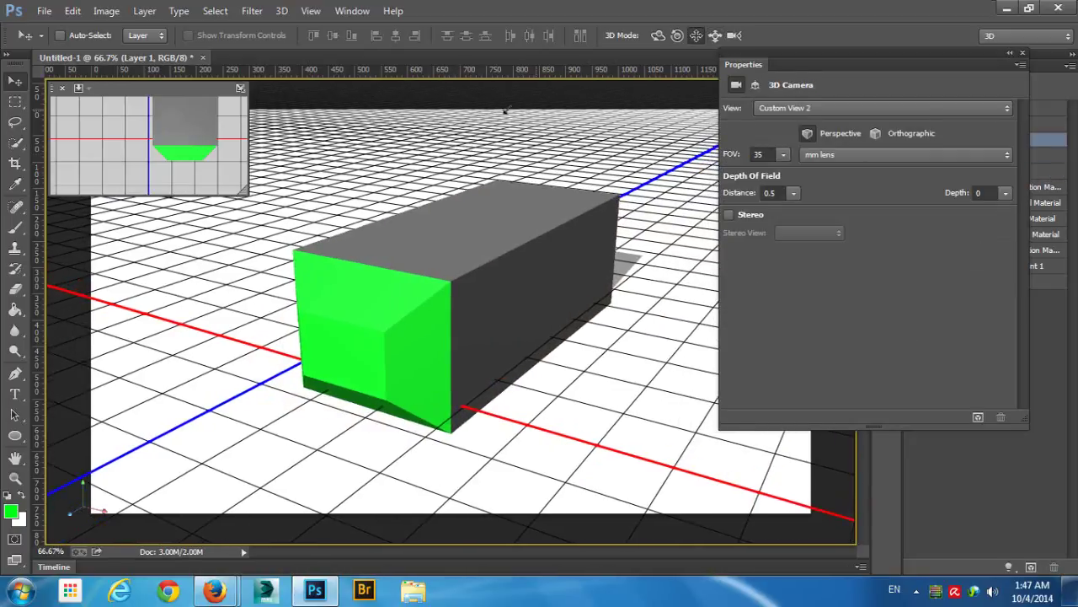
left_click_drag(505, 110, 712, 49)
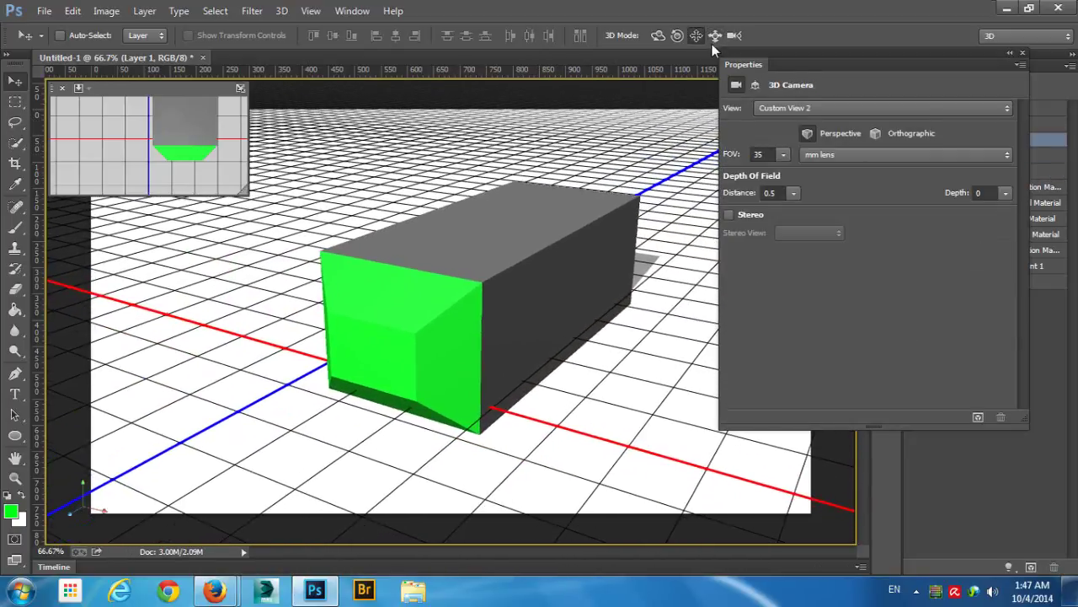
left_click(662, 35)
left_click_drag(481, 122, 742, 54)
left_click(714, 36)
left_click_drag(392, 153, 349, 292)
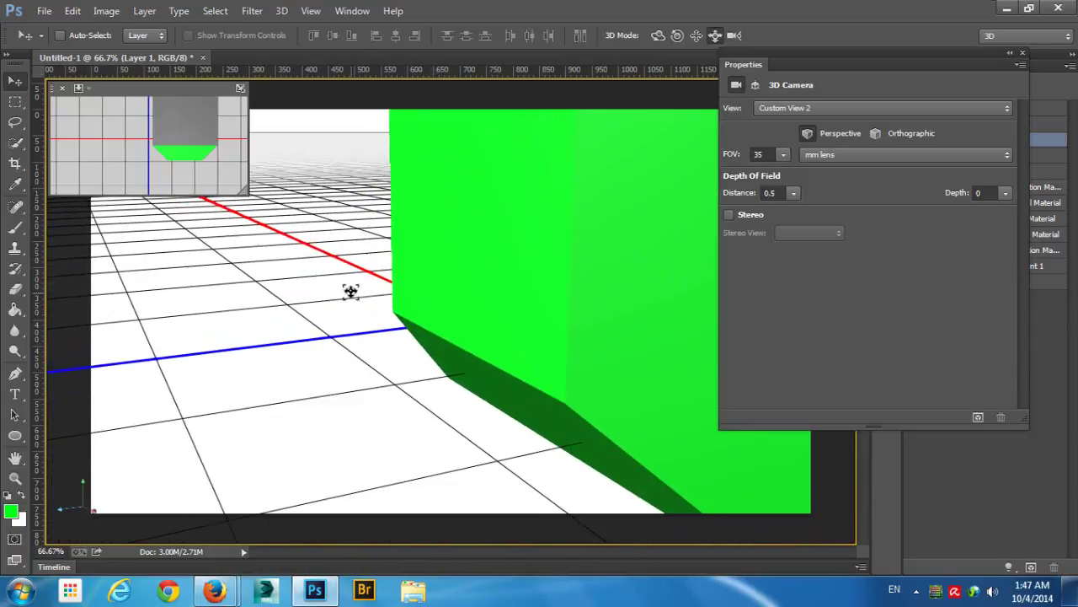
left_click(696, 36)
left_click_drag(351, 198, 497, 227)
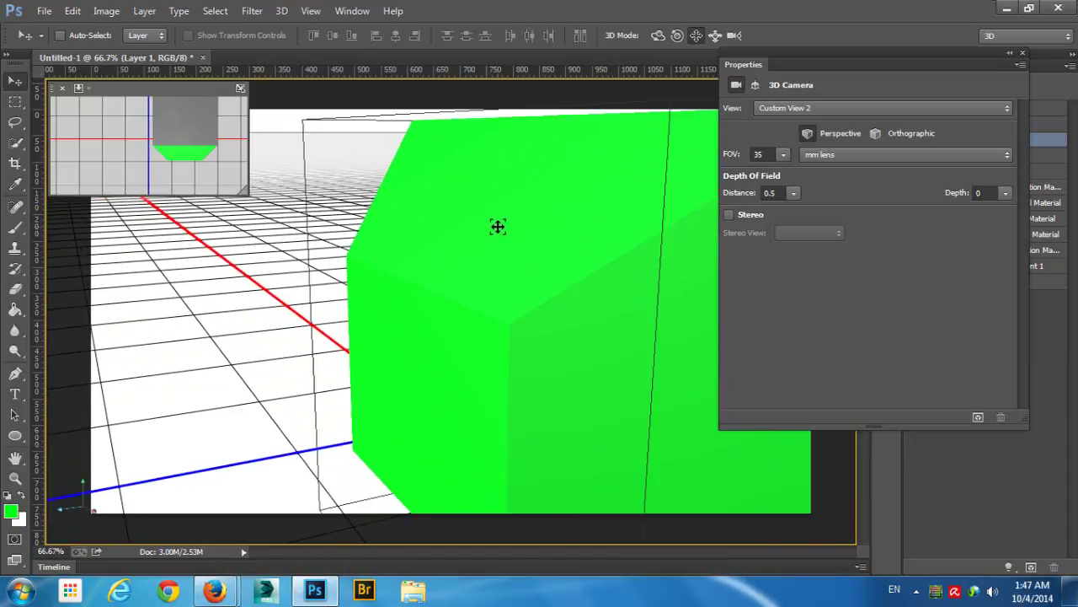
Step: Move the properties panel clear of the 3D scene list and select the Layer 1 Front Bevel Material
left_click(497, 227)
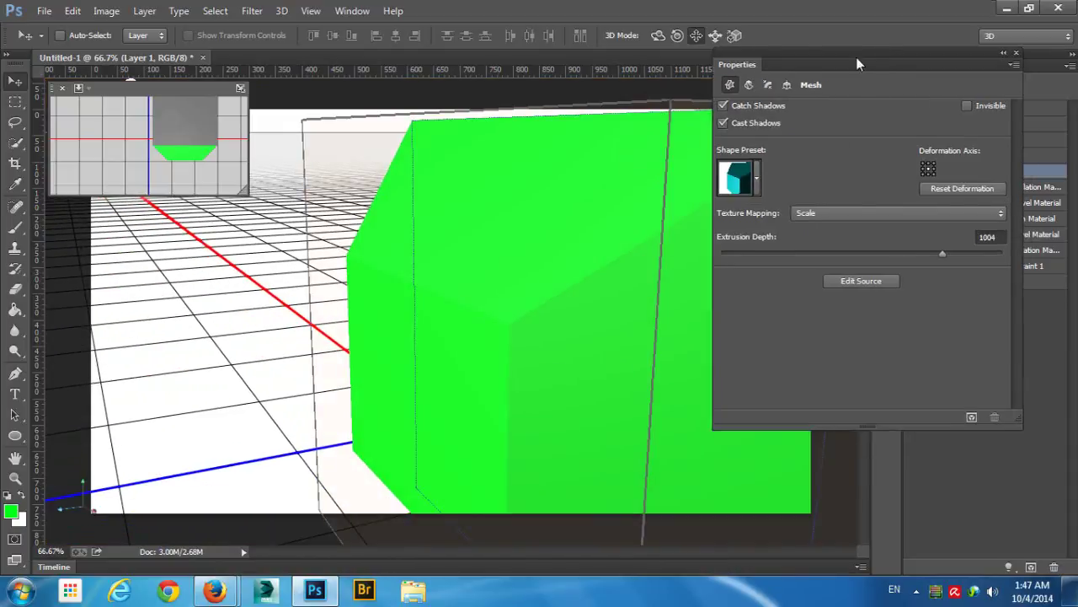
left_click_drag(856, 57, 717, 127)
left_click(1017, 203)
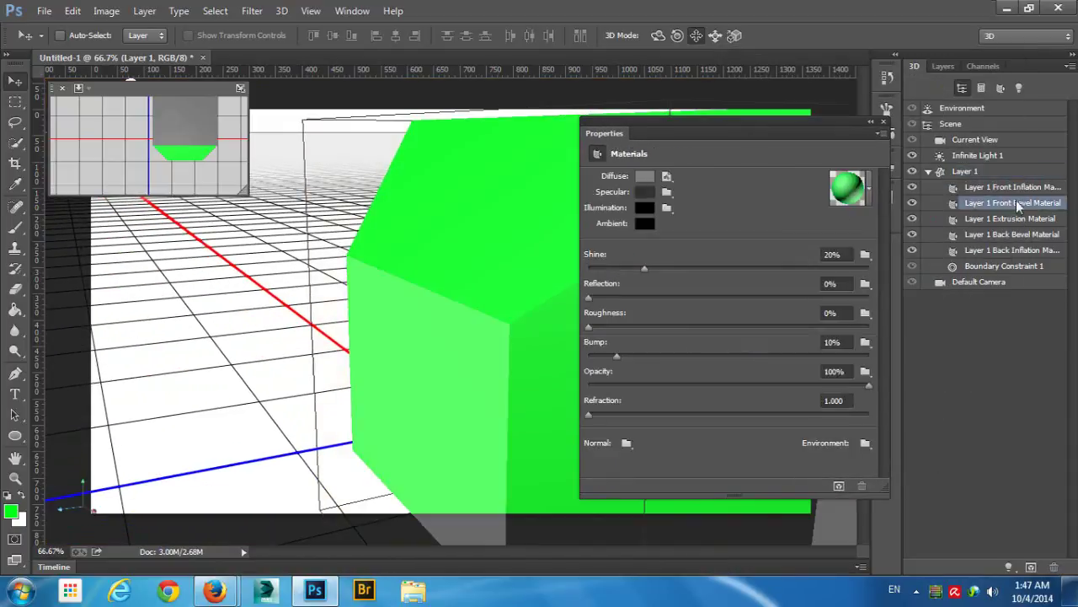
Step: Remove the diffuse texture from the front bevel material and return to the Cap properties of the Layer 1 mesh
left_click(667, 180)
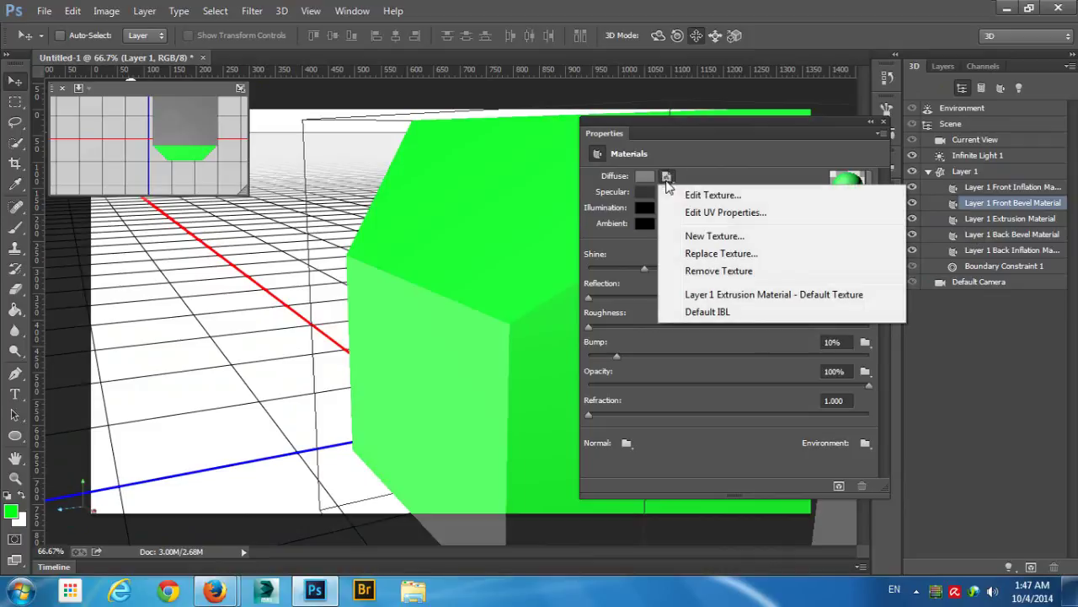
left_click(716, 271)
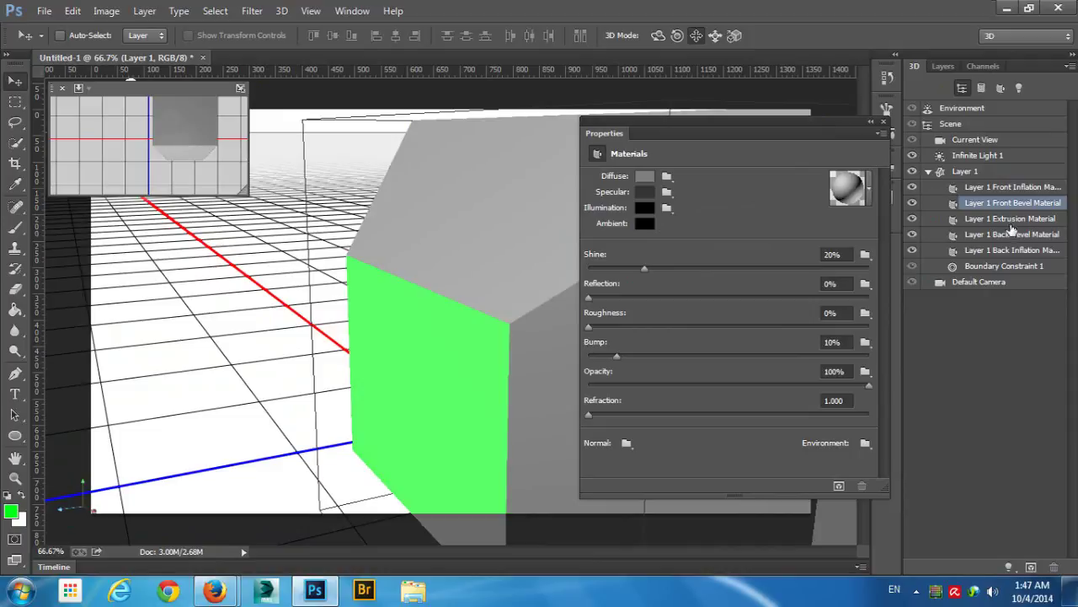
left_click(975, 171)
left_click_drag(687, 129, 846, 36)
left_click(802, 60)
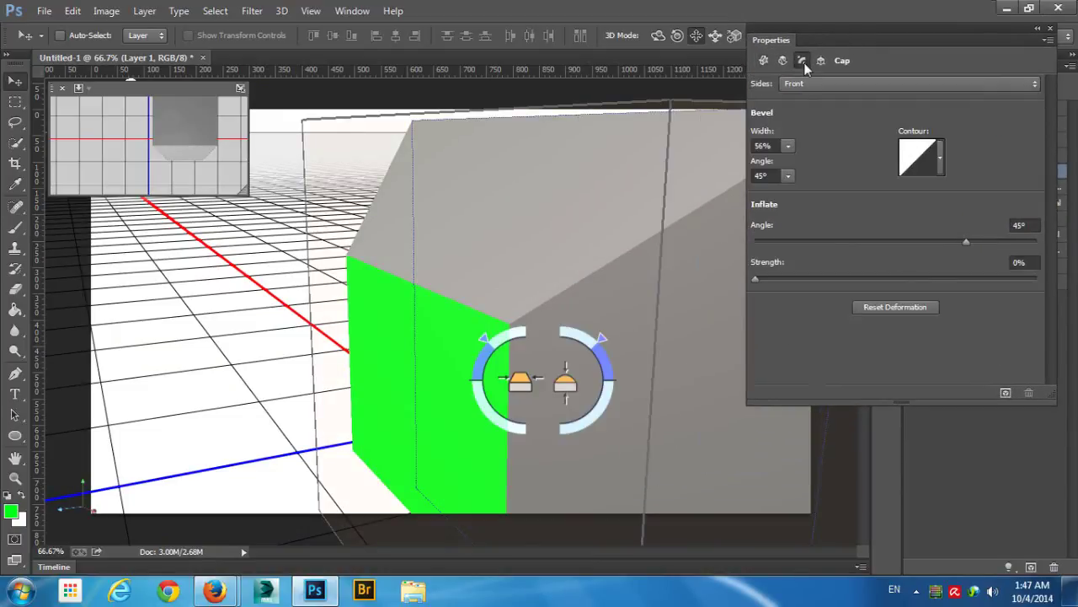
Step: Try a 28% bevel width with a reduced angle on the front cap, ending at 37% width and 45° angle
left_click(788, 146)
left_click_drag(796, 164, 775, 165)
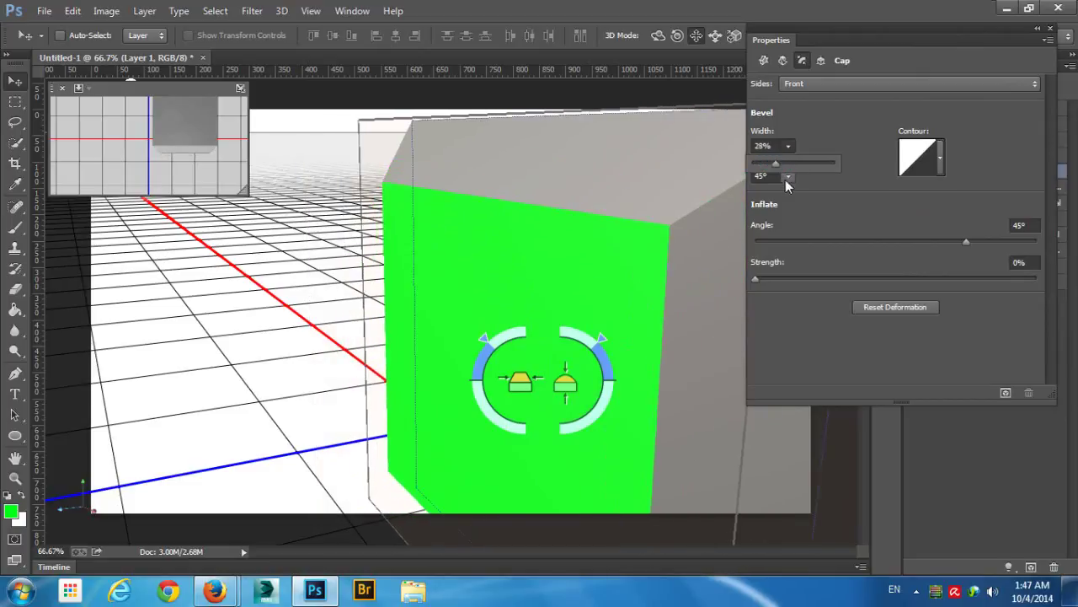
left_click(787, 177)
mouse_move(815, 193)
left_mouse_down()
mouse_move(765, 194)
mouse_move(803, 196)
left_mouse_up()
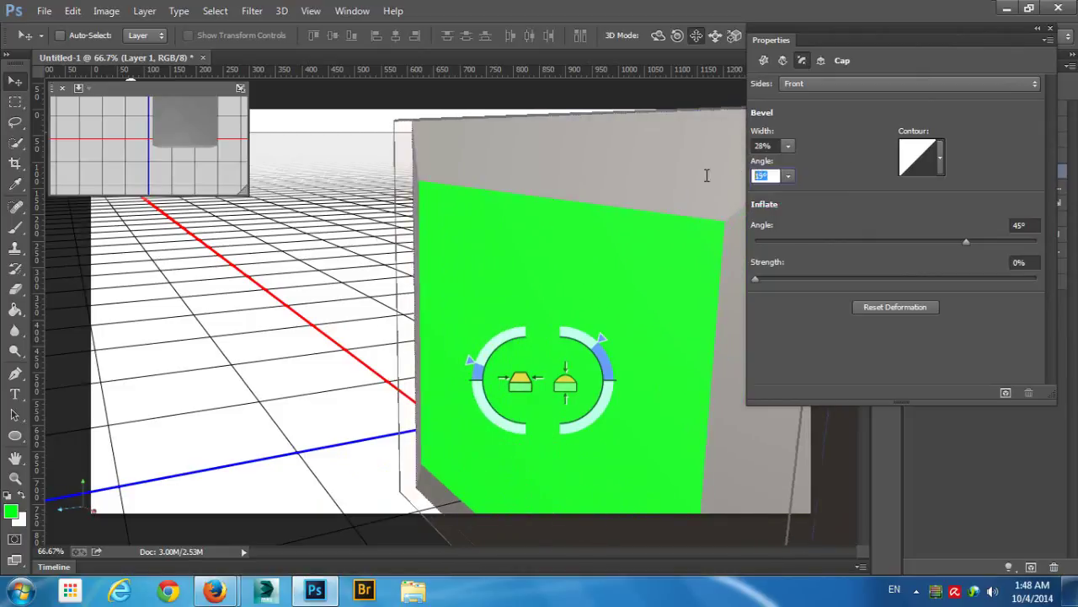
type("45")
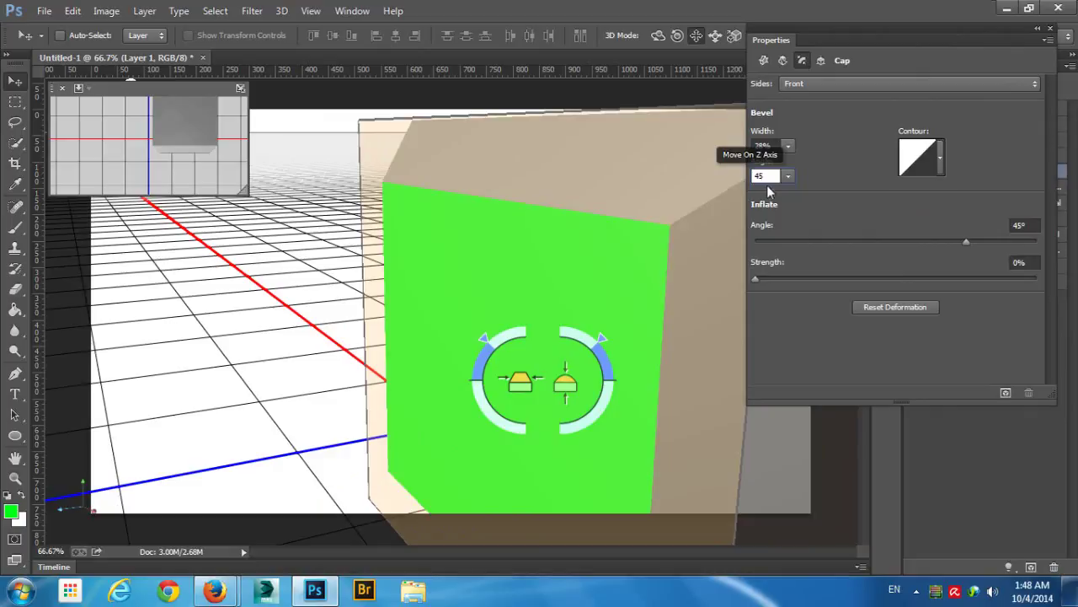
left_click(788, 148)
left_click_drag(793, 162, 793, 163)
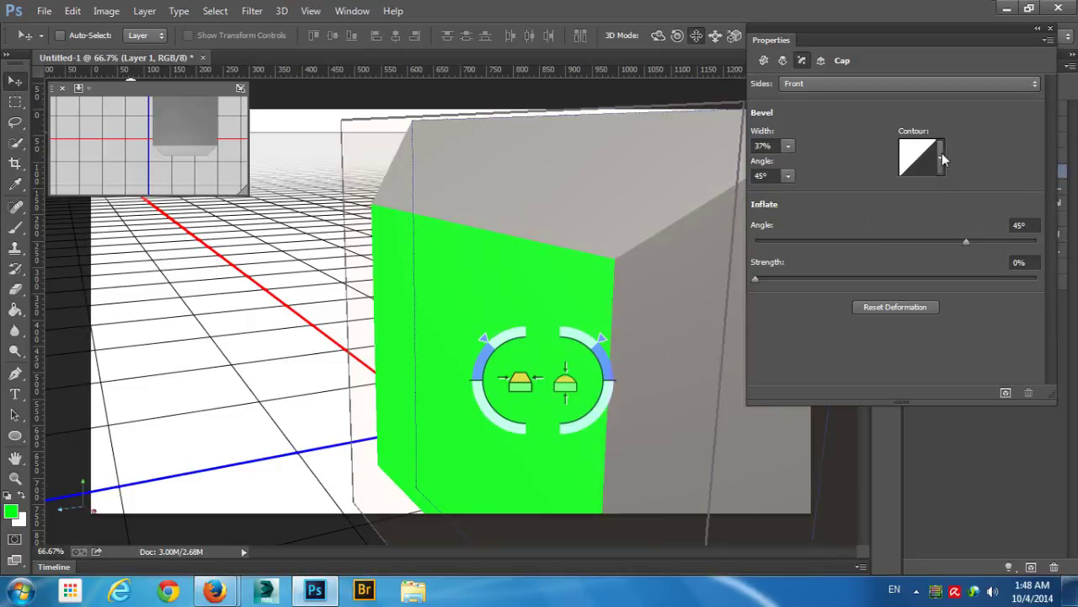
Step: Look over the bevel contour shapes and the Contour Editor's preset list, and leave the contour at Linear
left_click(942, 157)
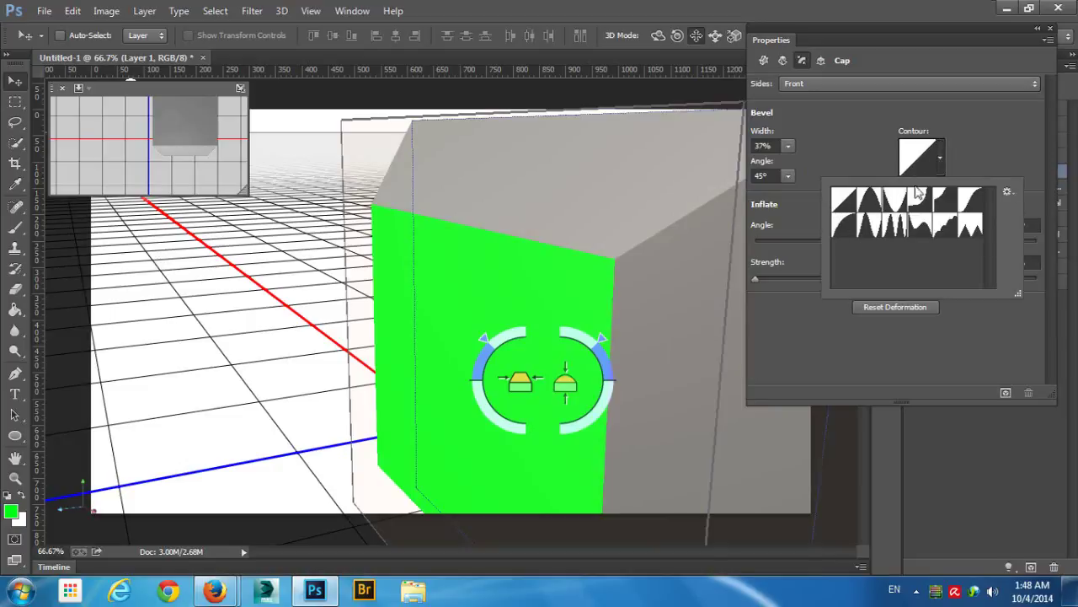
left_click(976, 136)
left_click(927, 165)
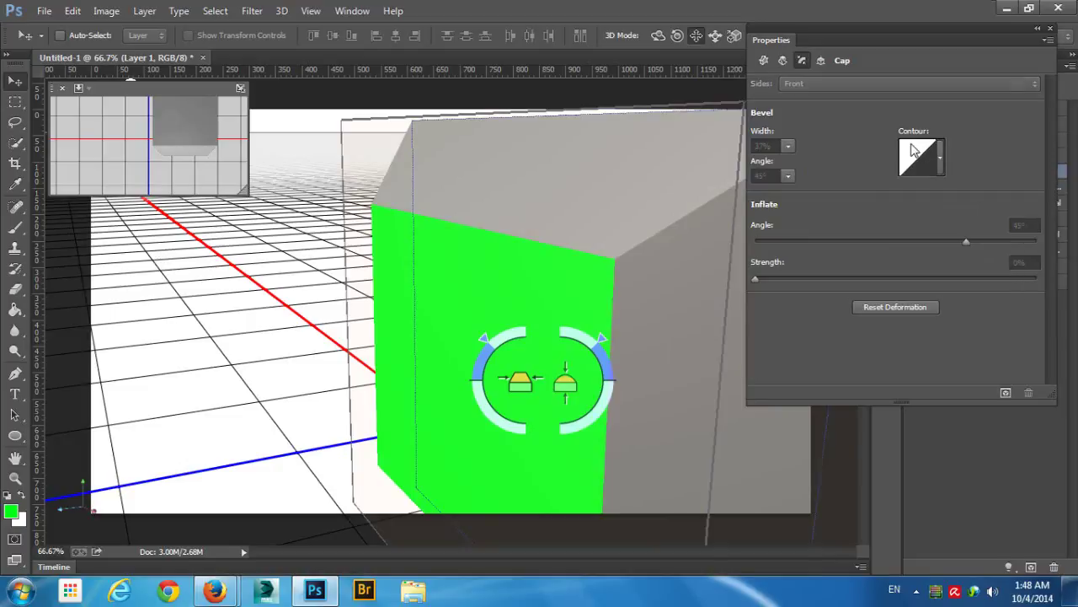
left_click_drag(664, 136, 813, 97)
left_click(807, 116)
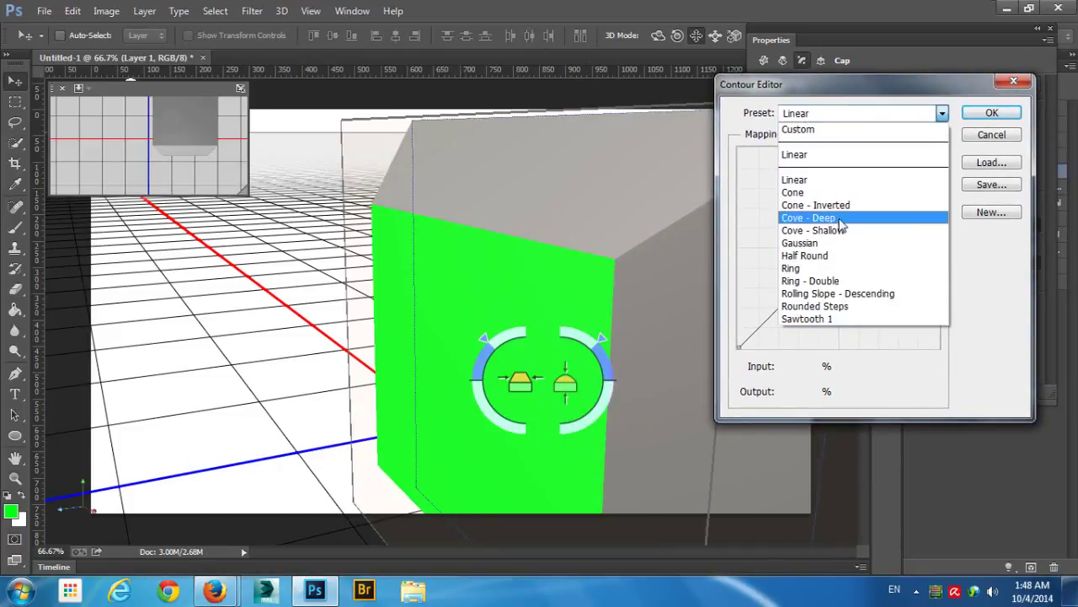
left_click(838, 89)
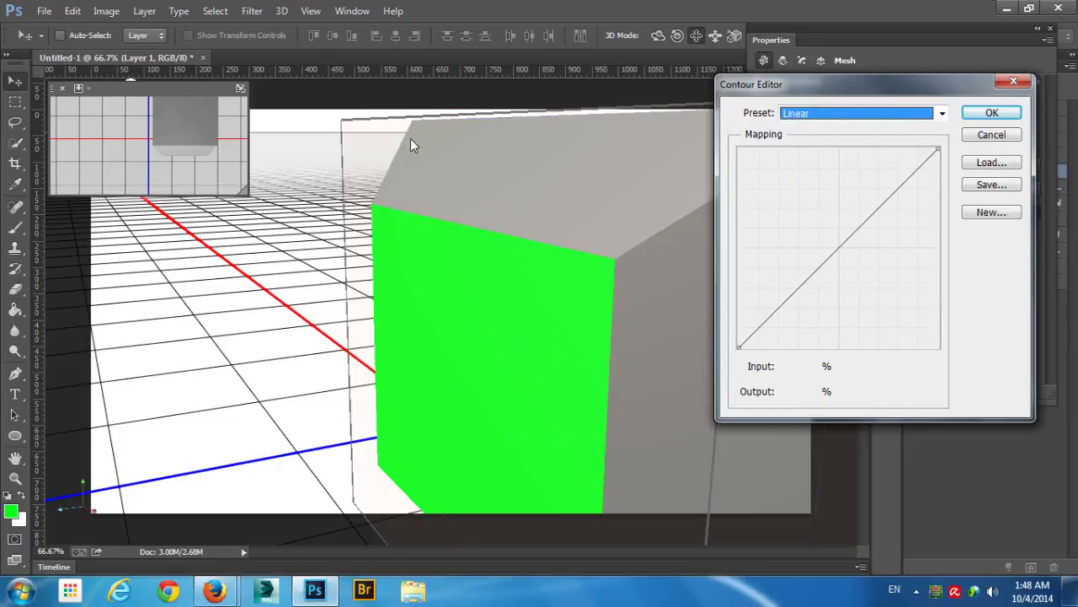
left_click(717, 39)
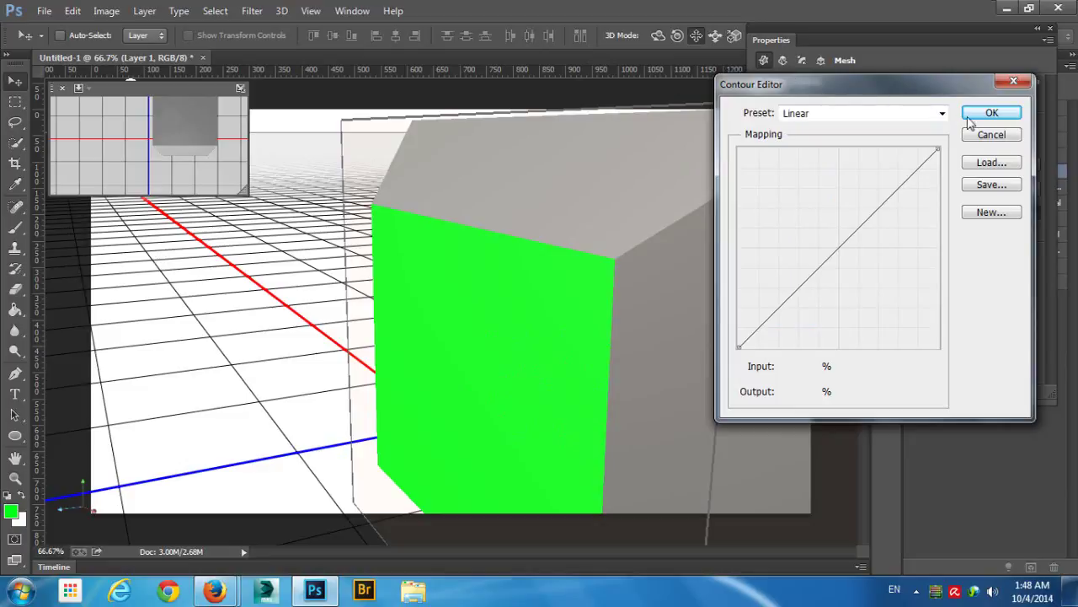
left_click(985, 137)
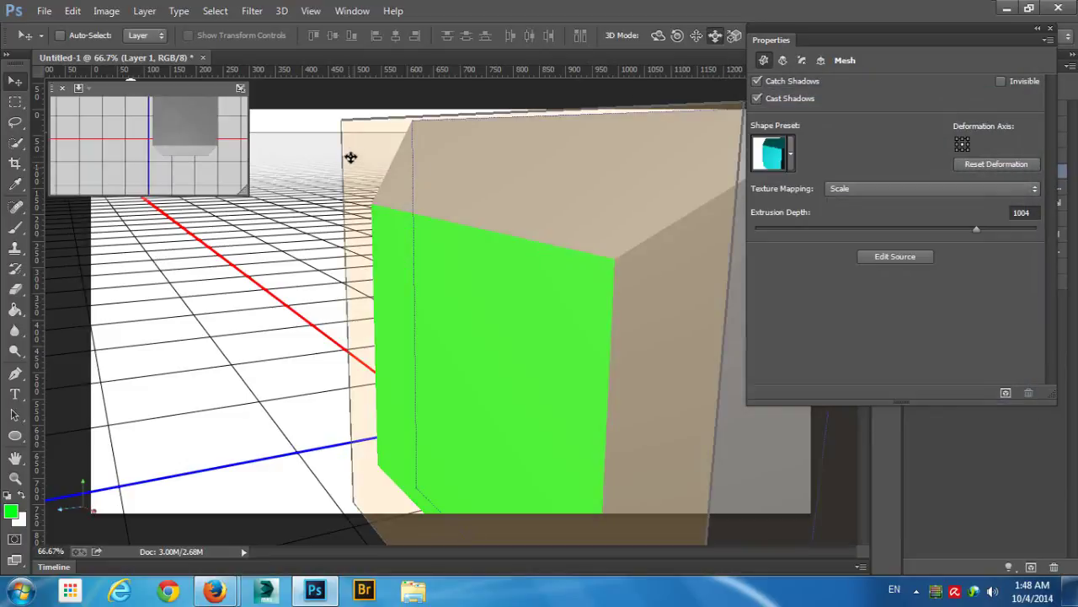
Step: Reselect the block's mesh and reshape the front bevel contour into a custom wavy curve with several points, including input 90%, output 82%
left_click_drag(291, 159, 333, 337)
left_click(698, 36)
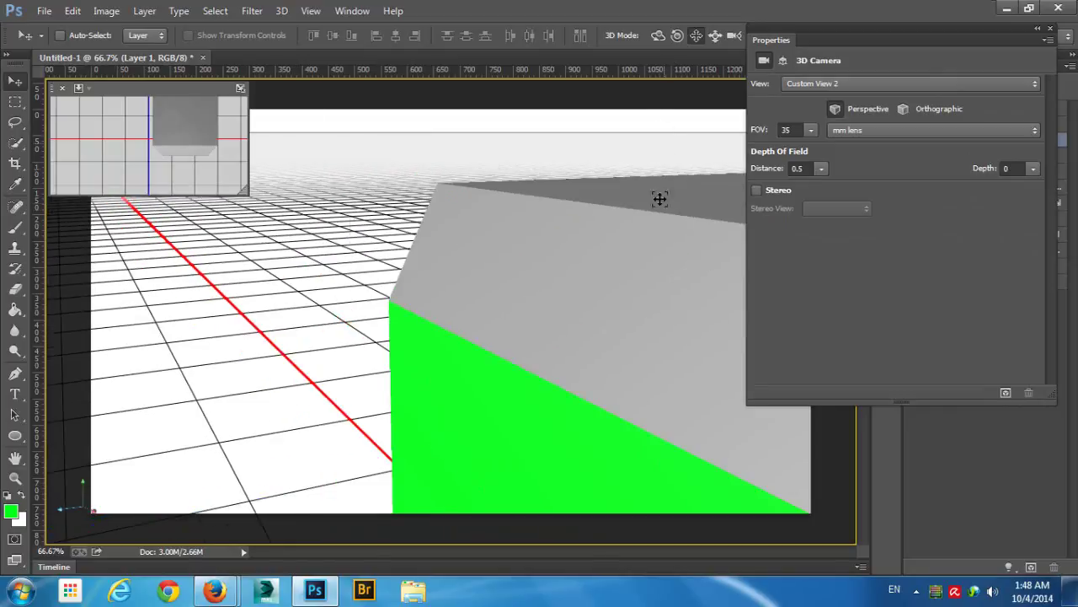
left_click(659, 198)
left_click(803, 60)
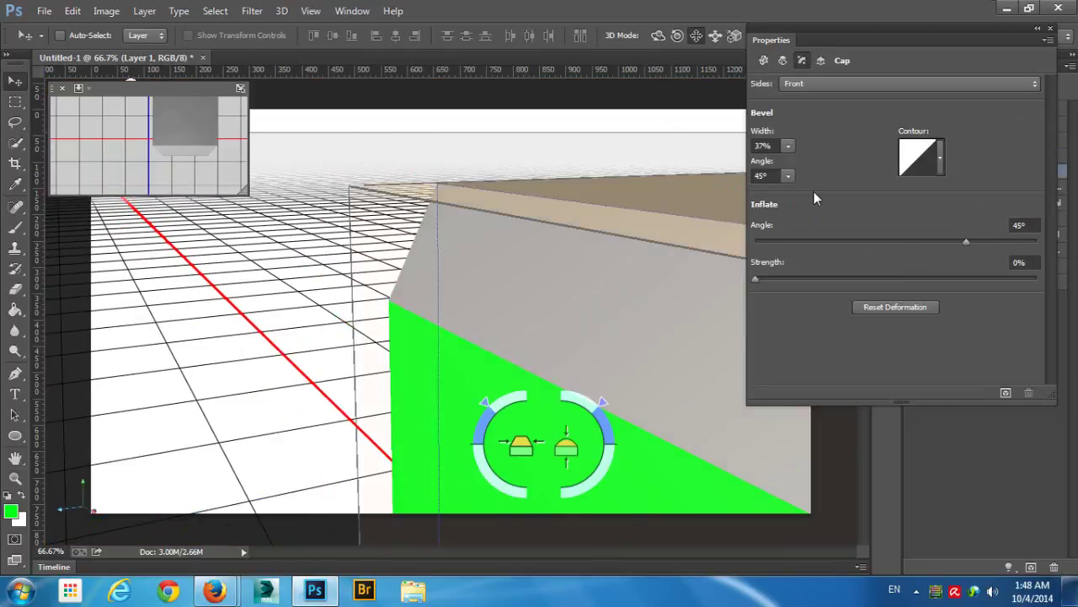
left_click(937, 156)
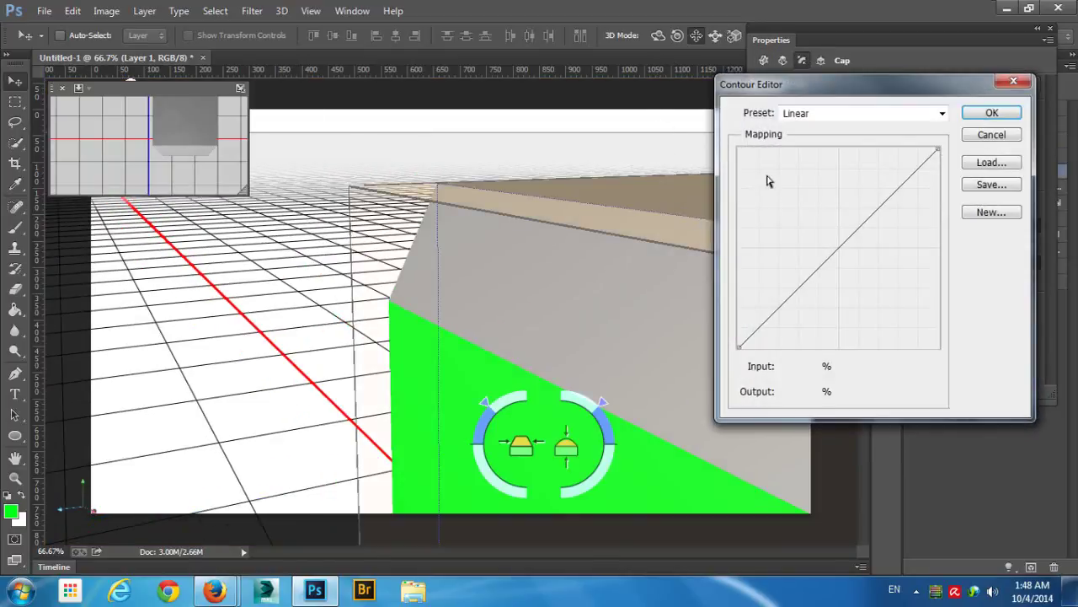
left_click_drag(753, 337, 820, 274)
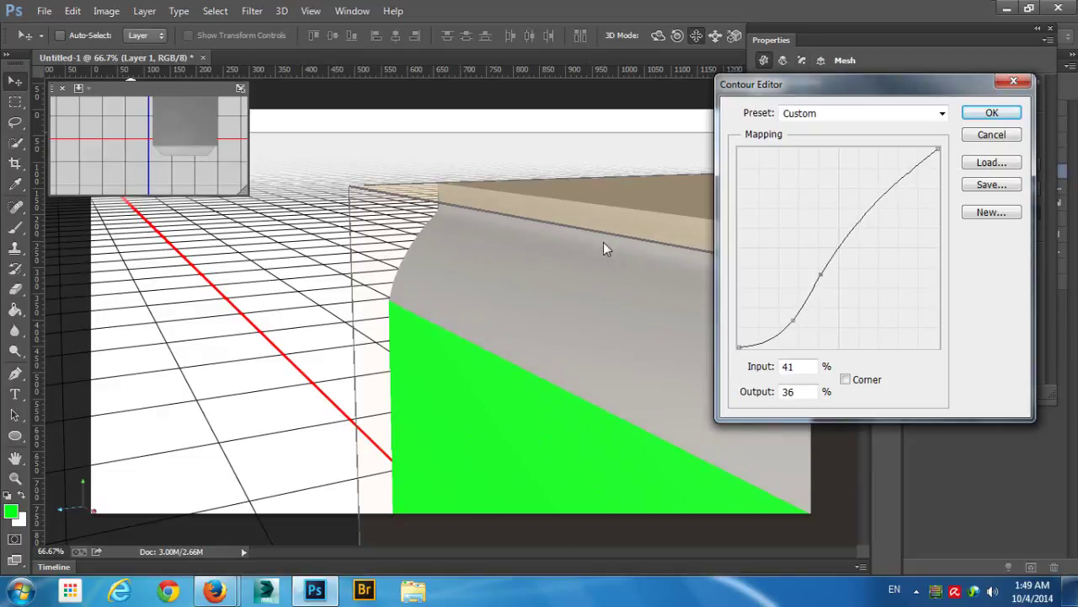
left_click_drag(863, 220, 899, 232)
mouse_move(925, 186)
left_mouse_down()
mouse_move(916, 174)
mouse_move(938, 153)
mouse_move(941, 200)
mouse_move(907, 183)
mouse_move(918, 183)
left_mouse_up()
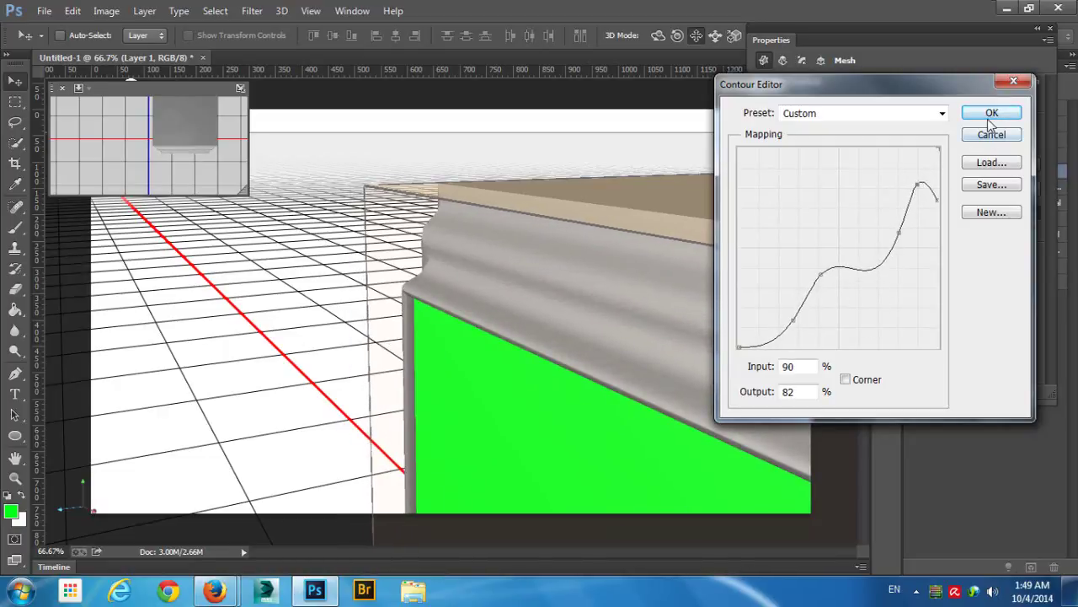
left_click(991, 116)
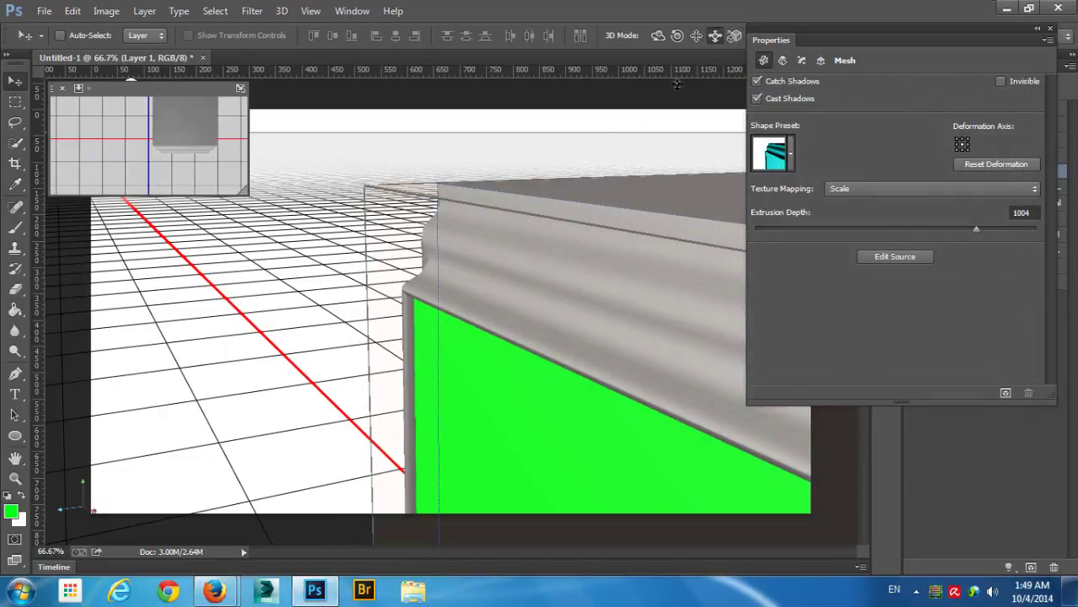
Step: Reselect the block's mesh, restore the front bevel contour to Linear and set the bevel width to 0%
left_click(541, 166)
left_click_drag(501, 145, 435, 3)
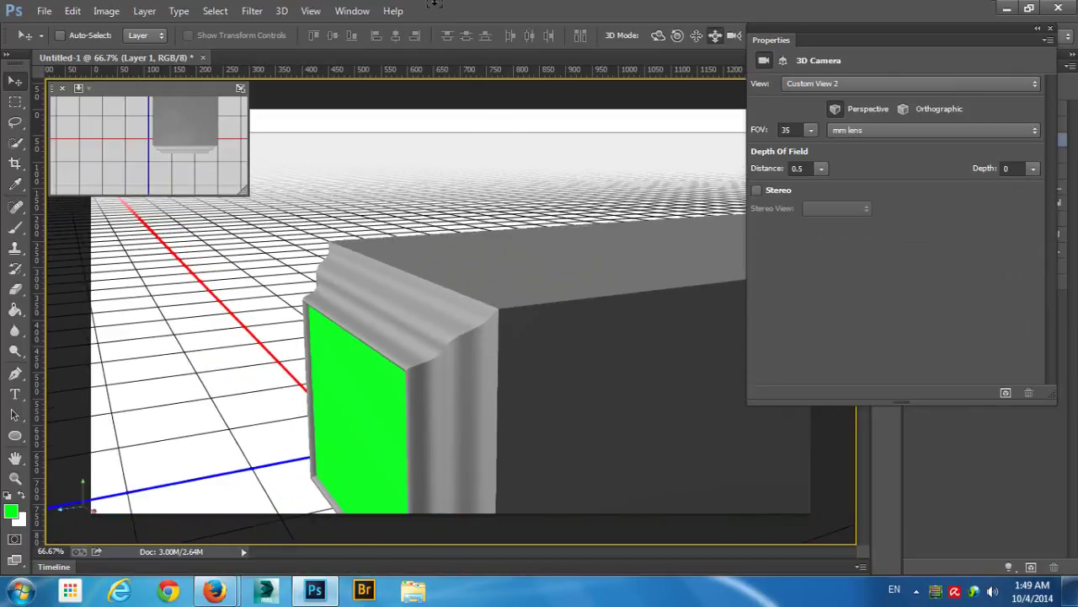
left_click_drag(435, 154, 464, 127)
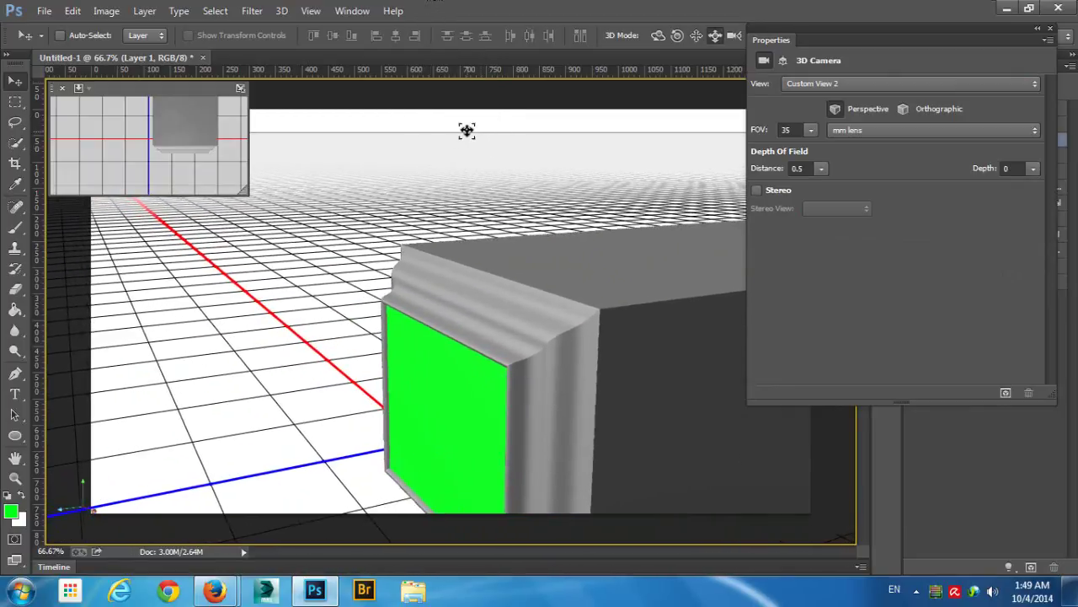
left_click(397, 339)
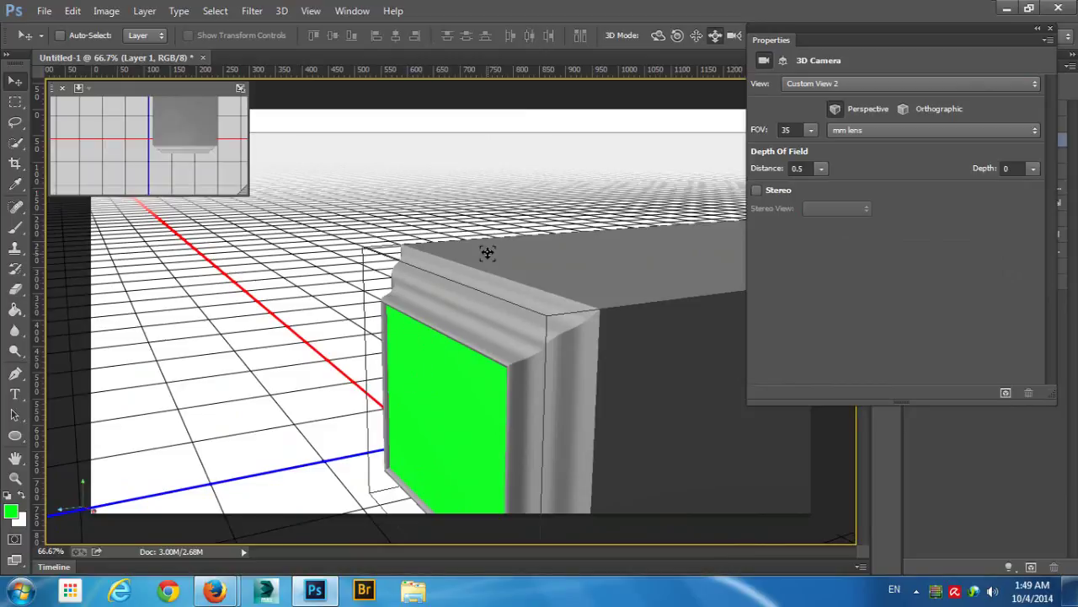
left_click(601, 280)
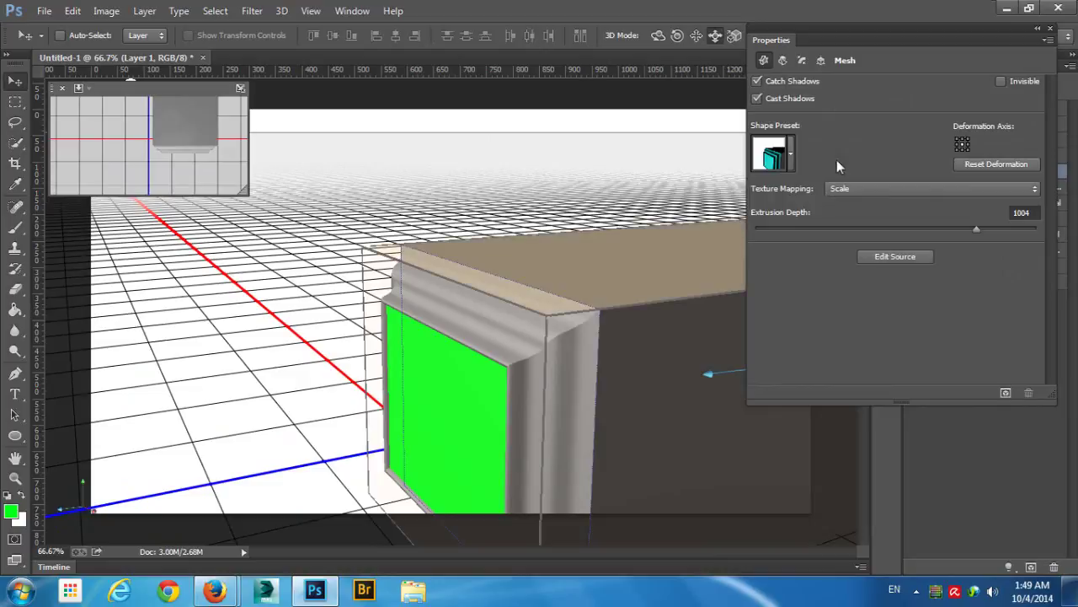
left_click(801, 61)
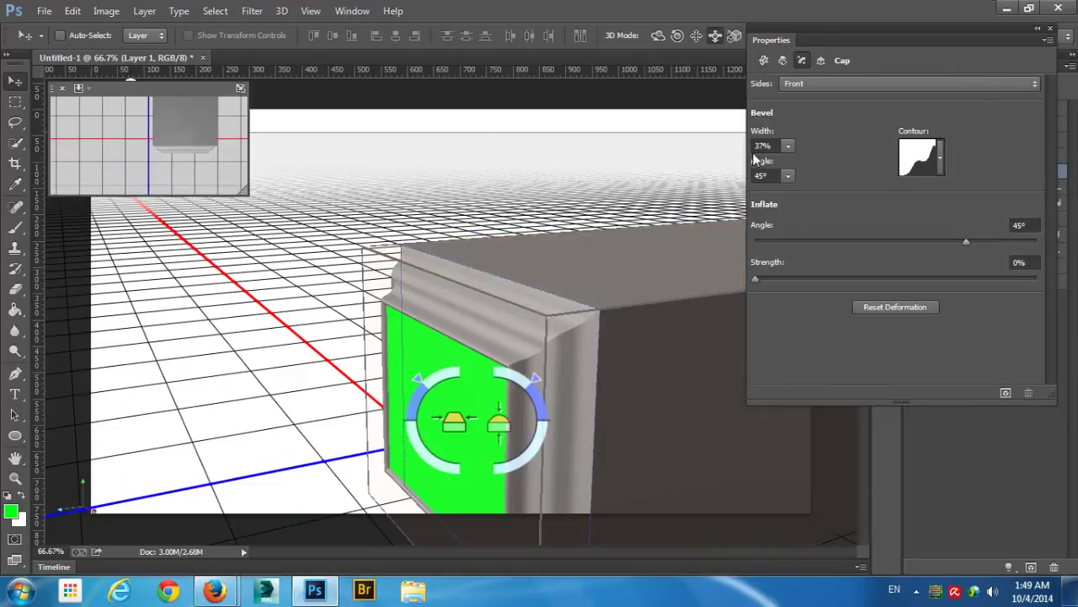
left_click(942, 156)
left_click_drag(771, 146, 742, 149)
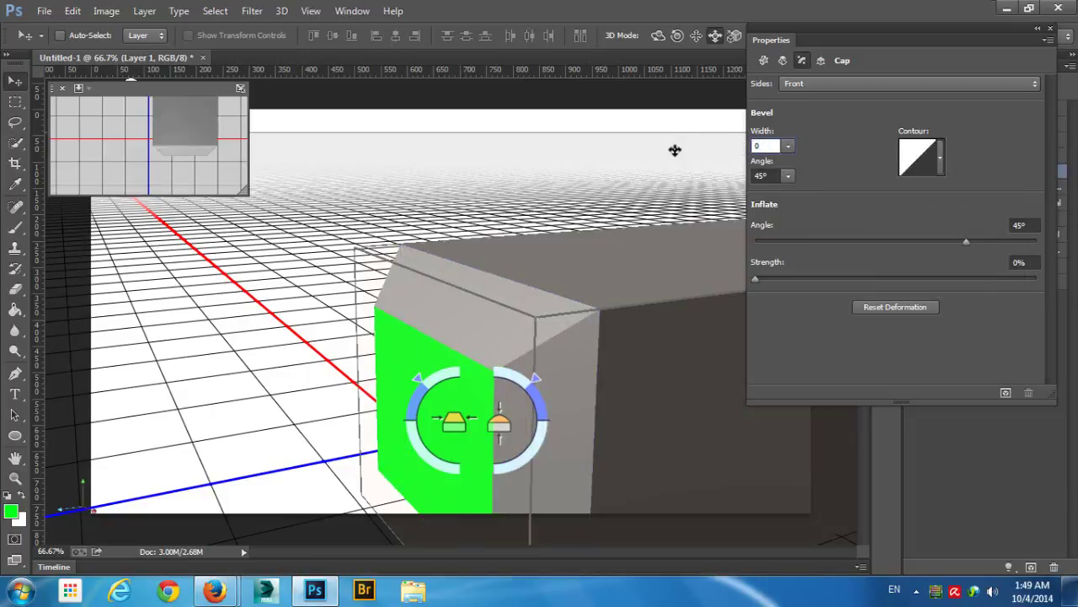
key("Return")
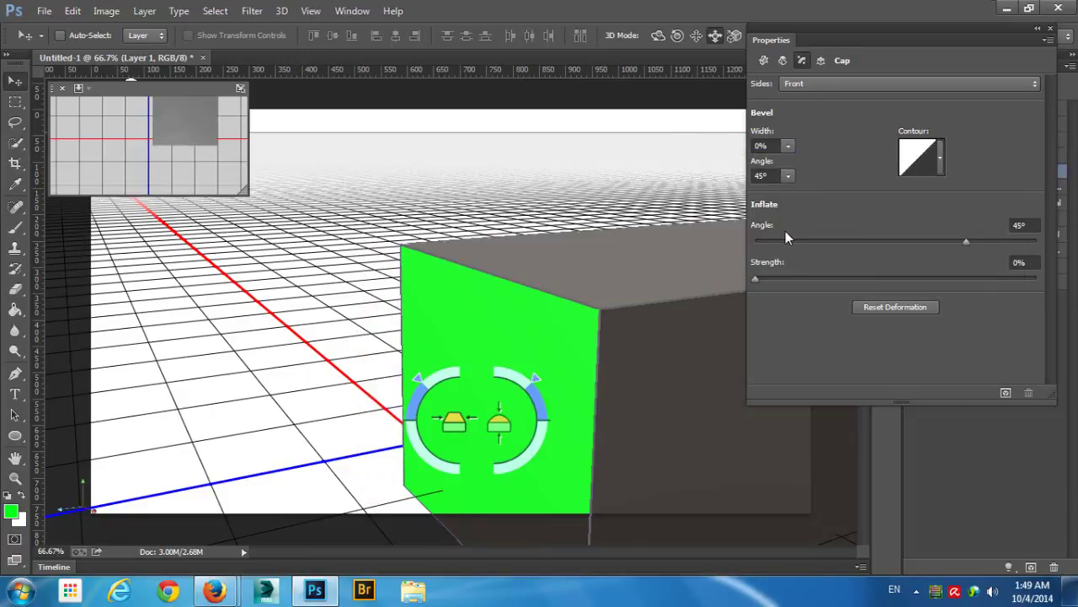
Step: Inflate the front cap at an angle of 48°, varying the strength from 8% to 0% and ending at 19%
mouse_move(968, 242)
left_mouse_down()
mouse_move(981, 242)
mouse_move(918, 249)
left_mouse_up()
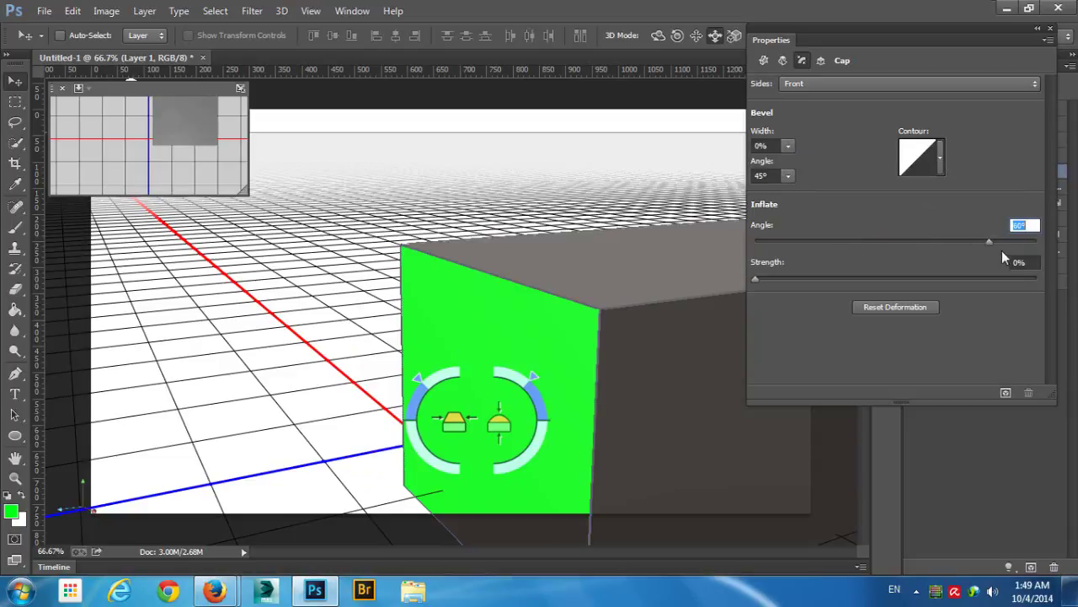
left_click_drag(757, 281, 814, 276)
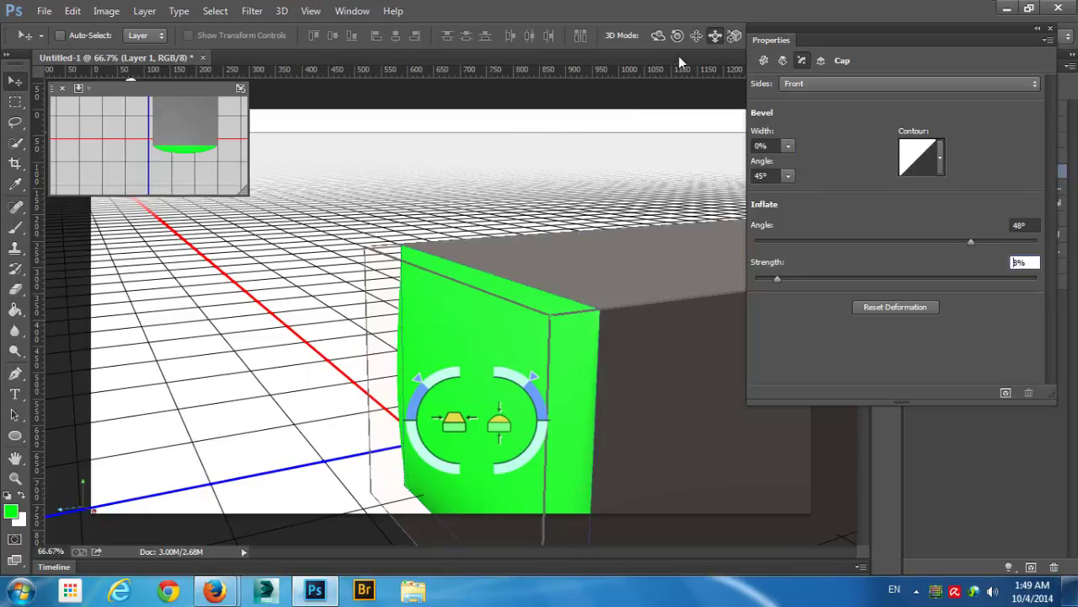
left_click(658, 36)
left_click_drag(534, 213, 421, 171)
left_click(516, 154)
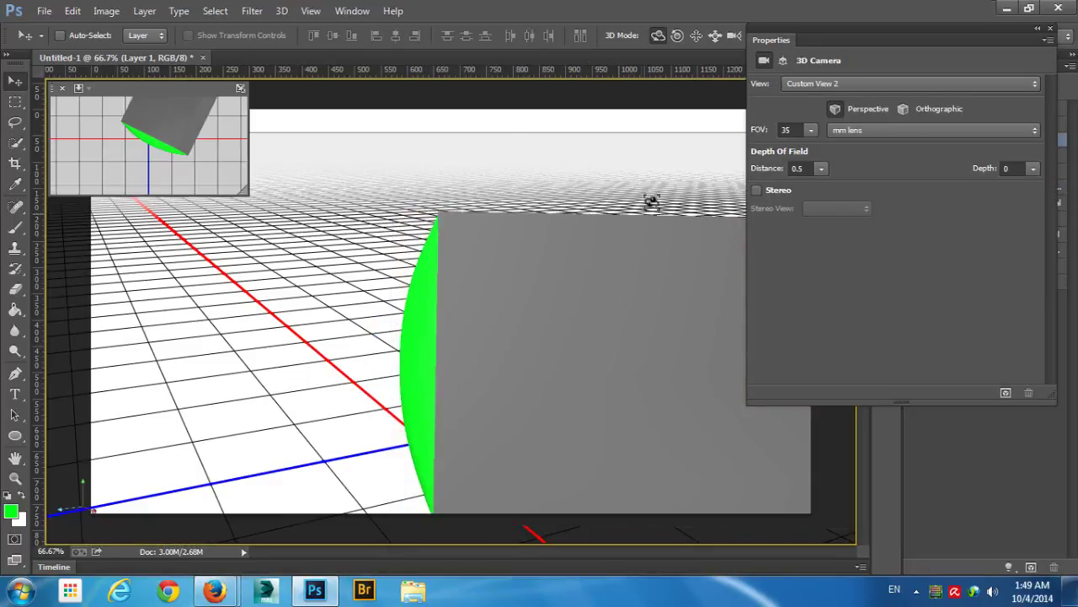
left_click(615, 290)
left_click(803, 61)
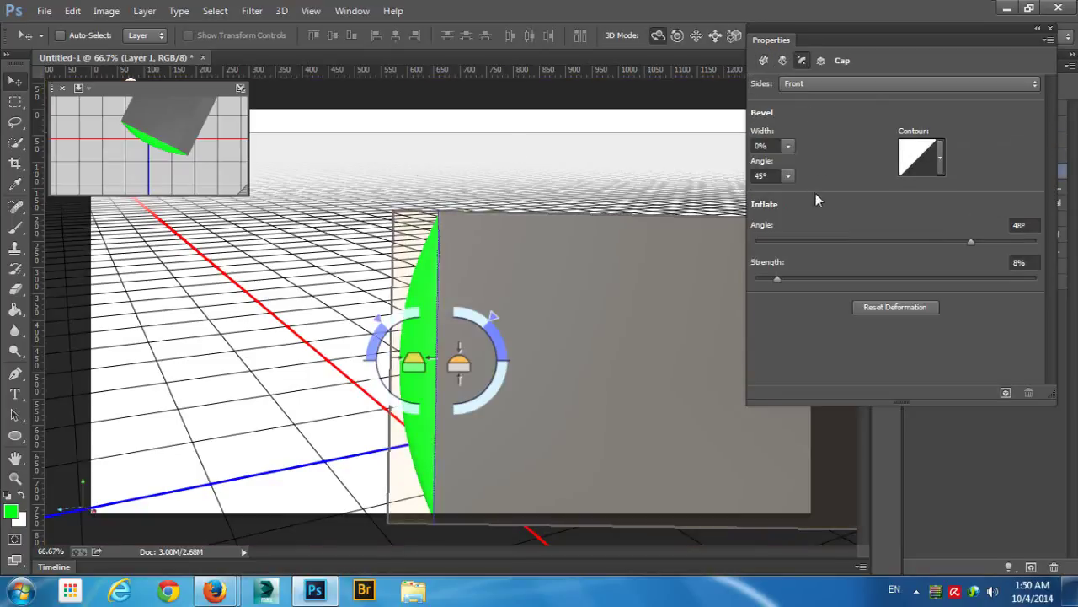
left_click_drag(770, 280, 725, 278)
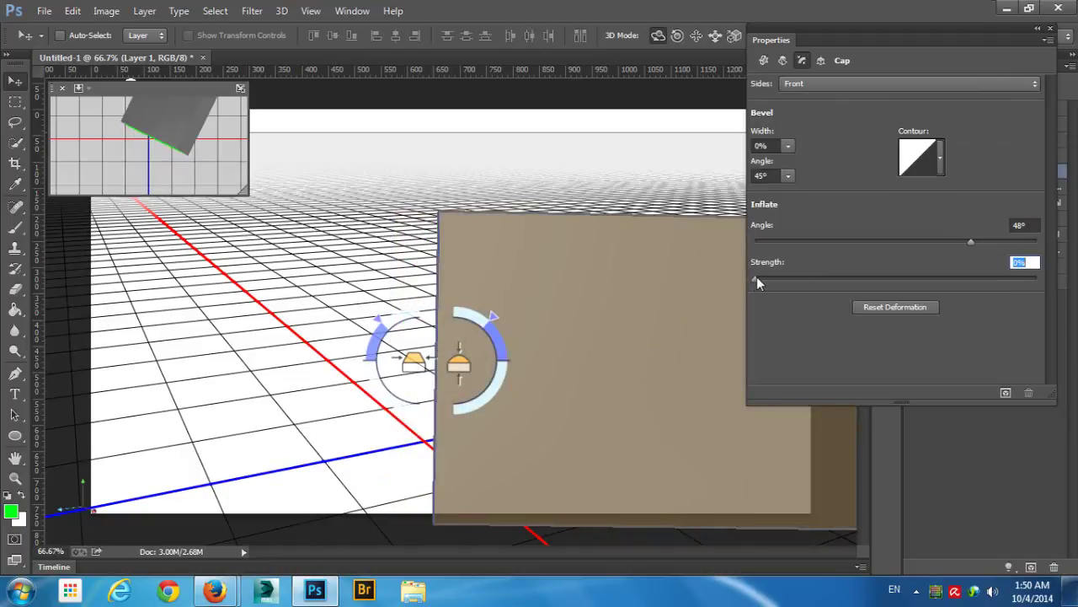
left_click_drag(758, 282, 807, 279)
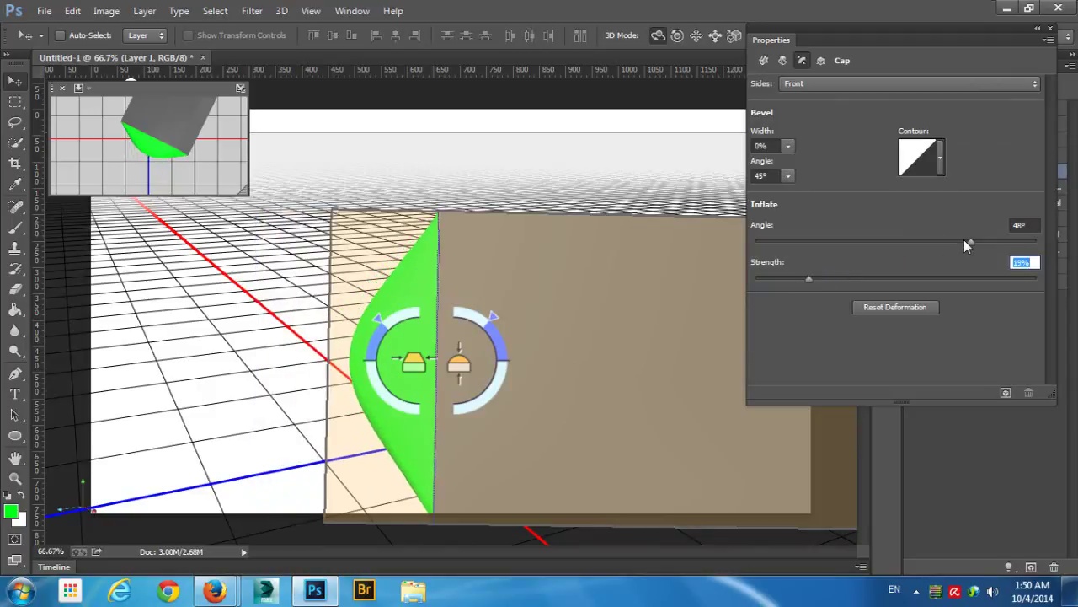
Step: Change the front cap's inflate angle to about -52° to hollow it inward, and raise it back to about 35°
left_click_drag(972, 240, 830, 239)
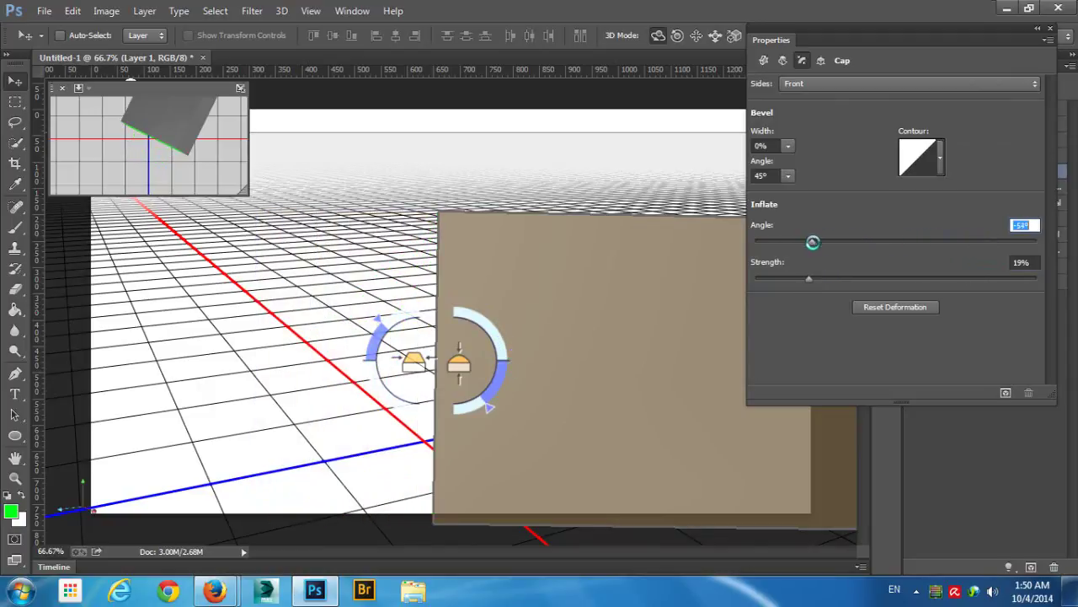
left_click_drag(553, 173, 614, 163)
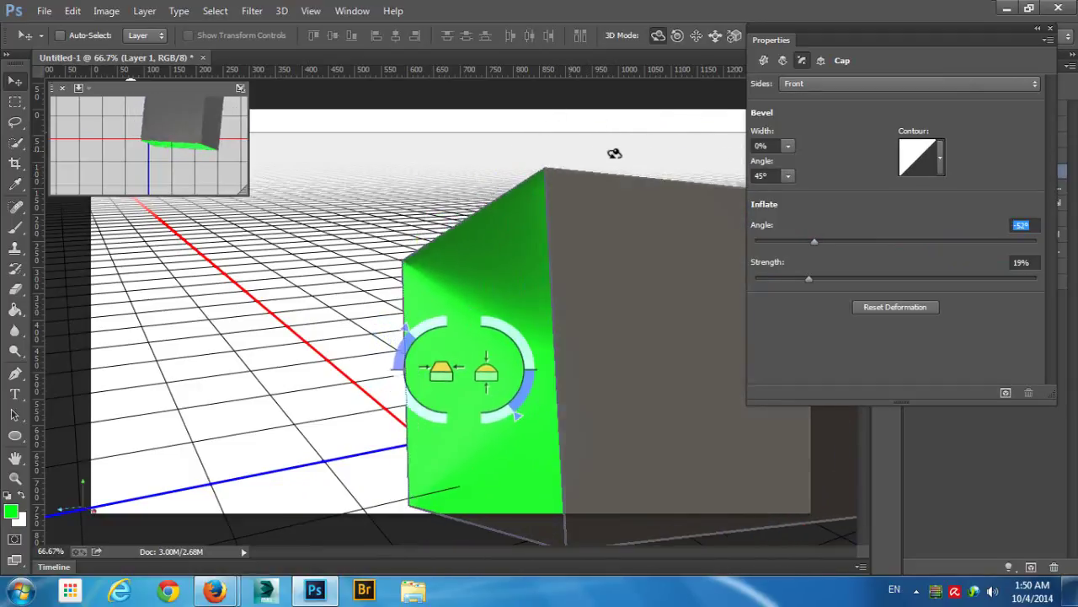
left_click_drag(817, 242, 950, 248)
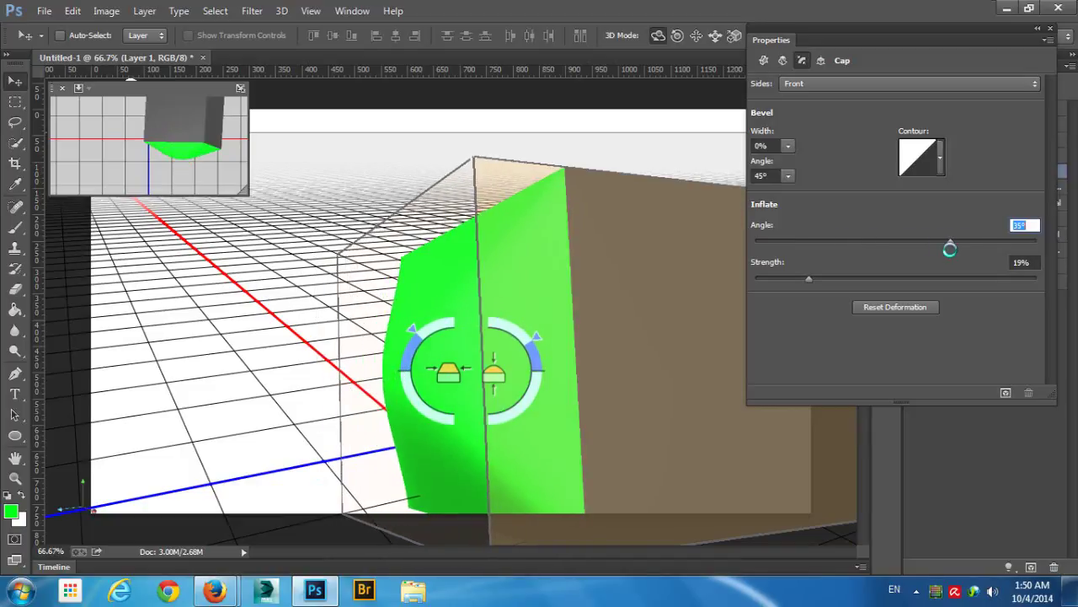
Step: Set the front cap's bevel width to 20% and give it the double-peaked contour preset
left_click(791, 145)
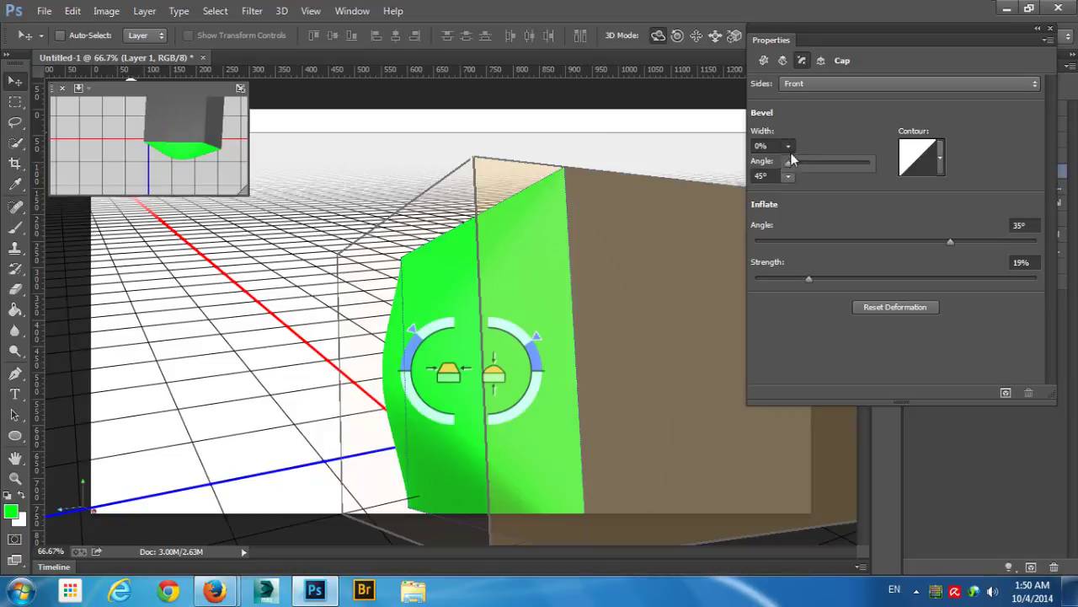
mouse_move(800, 163)
left_mouse_down()
mouse_move(814, 162)
mouse_move(805, 163)
left_mouse_up()
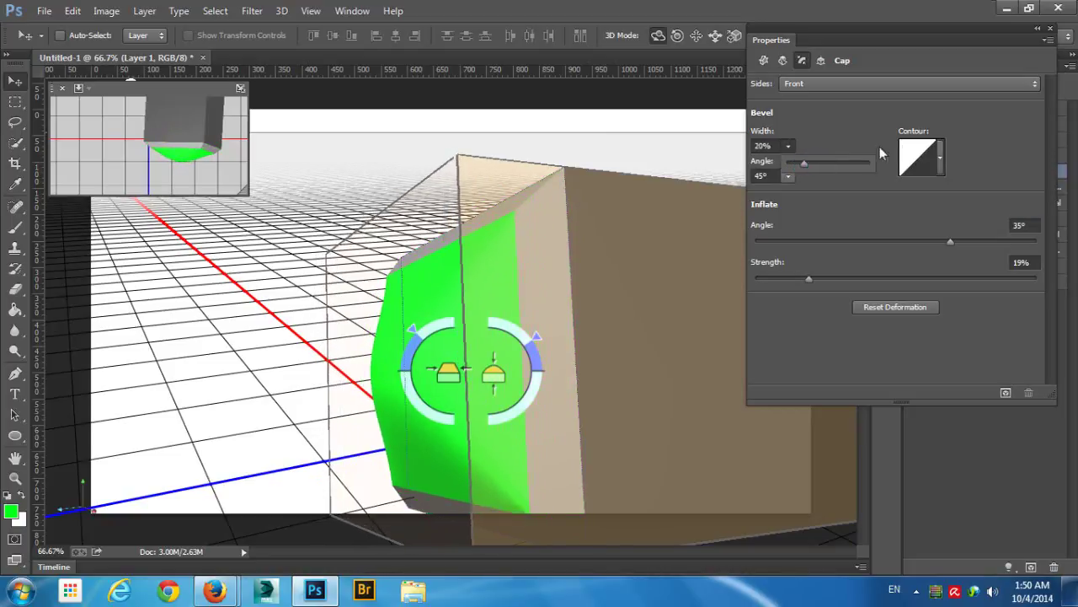
left_click(938, 151)
left_click(979, 139)
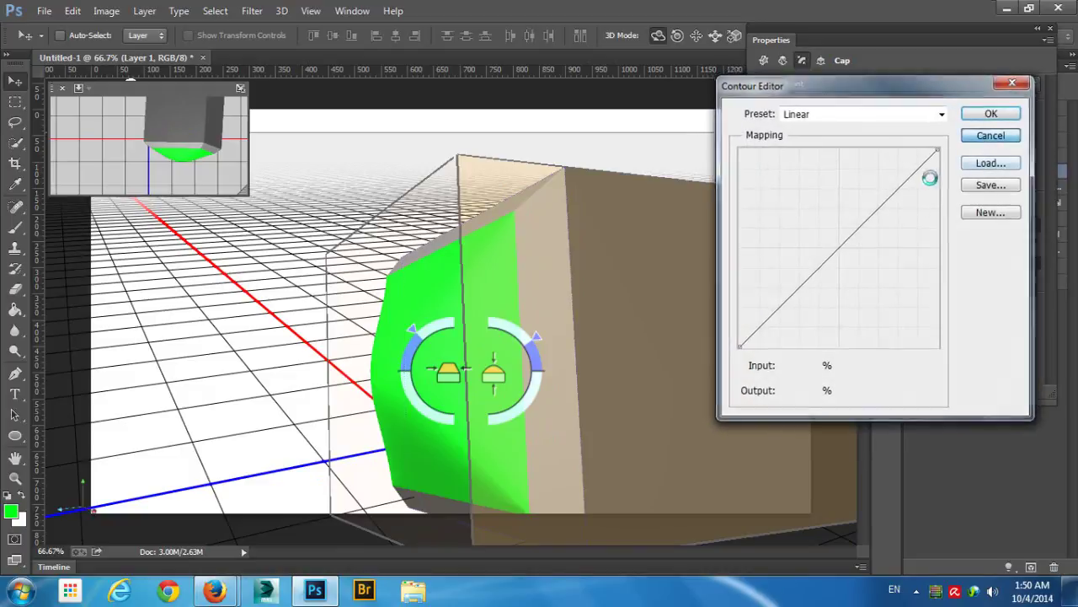
left_click(802, 62)
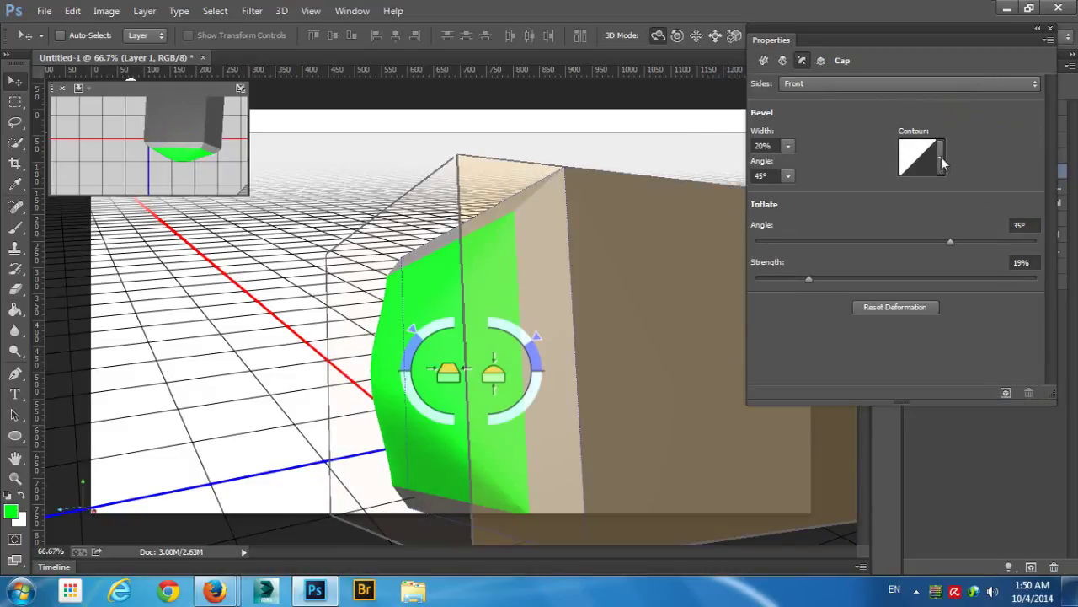
left_click(941, 156)
left_click(898, 226)
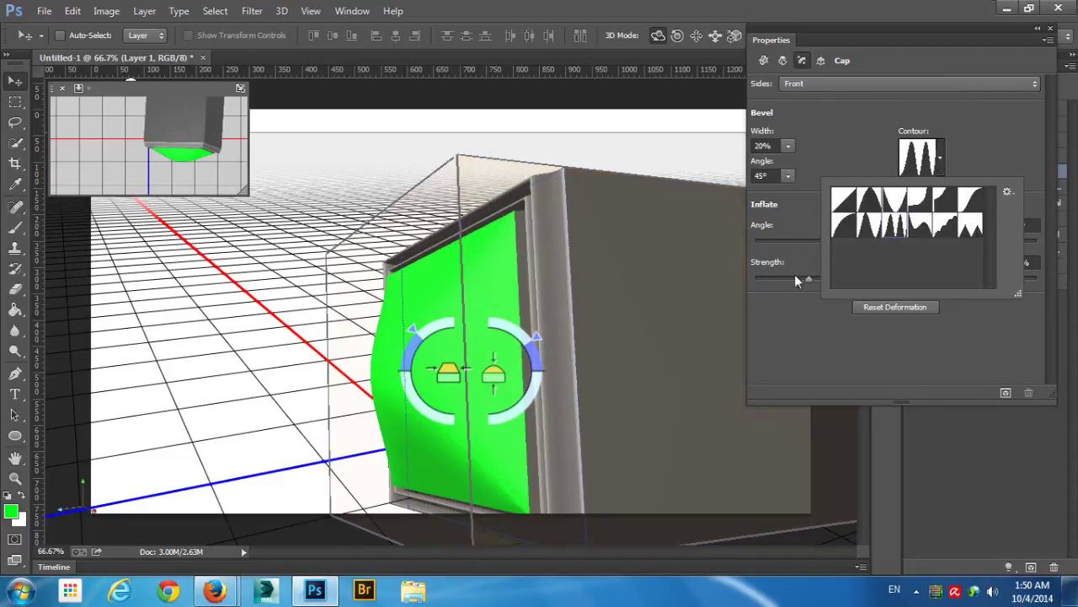
left_click(809, 252)
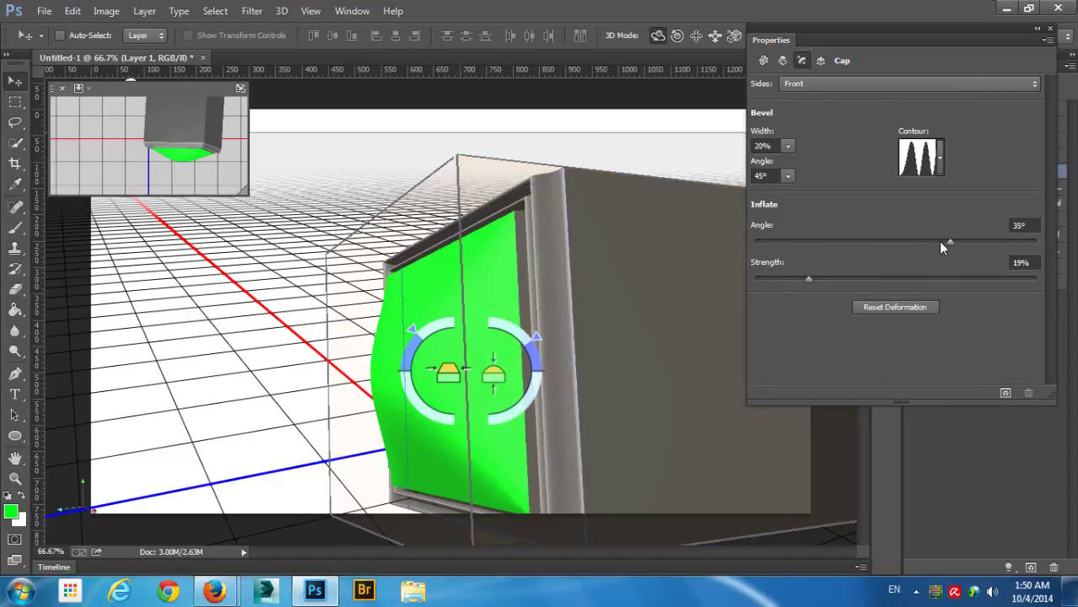
Step: Hollow the front cap inward with an inflate angle of -53° and view the recess from the front
left_click_drag(942, 241, 815, 246)
left_click(525, 137)
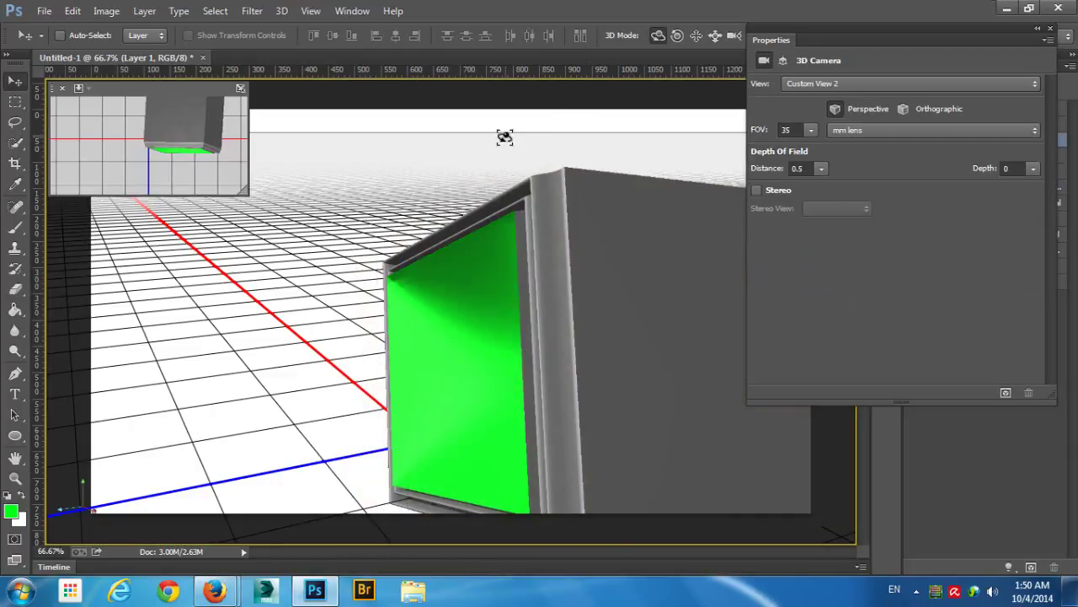
left_click_drag(506, 137, 555, 91)
left_click_drag(703, 111, 577, 147)
Step: Reselect the block's mesh with its deform controls shown, slide it back into the scene and rotate it slightly
left_click(703, 173)
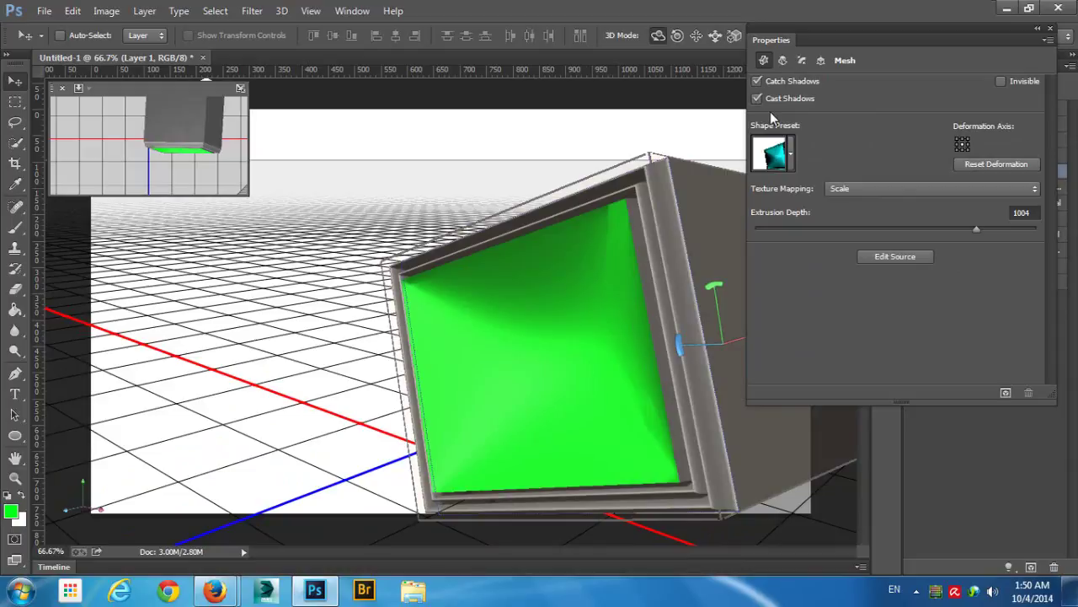
left_click(786, 60)
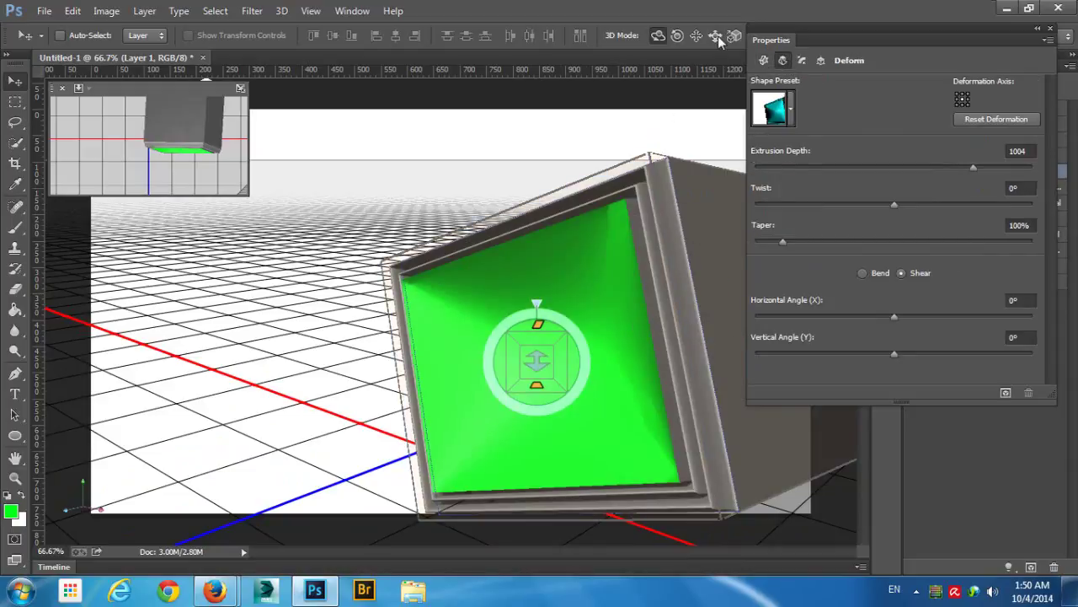
left_click_drag(610, 129, 520, 145)
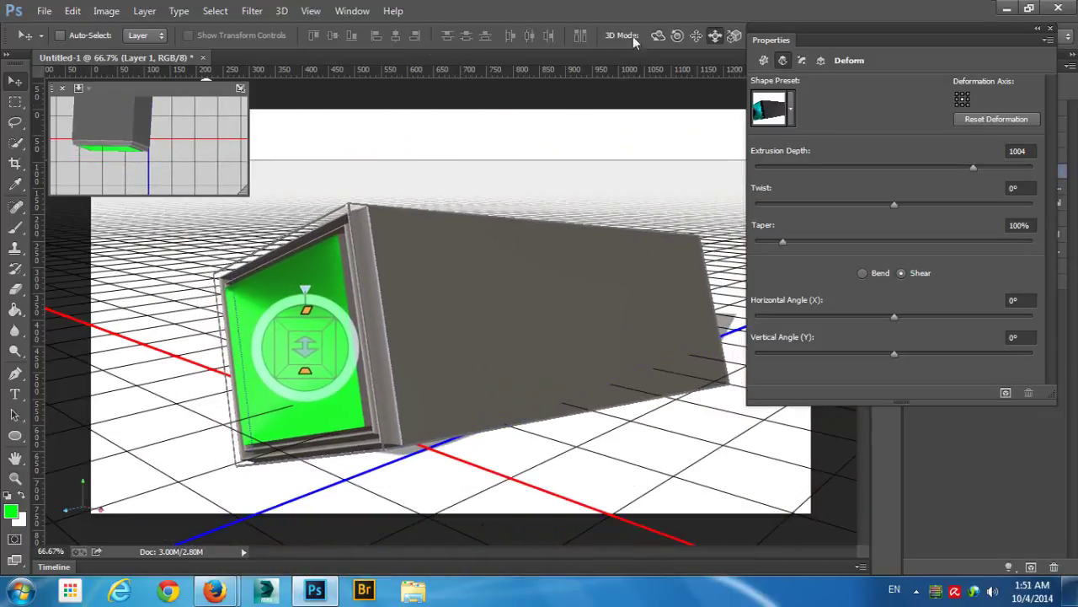
left_click(660, 38)
left_click_drag(443, 180, 463, 202)
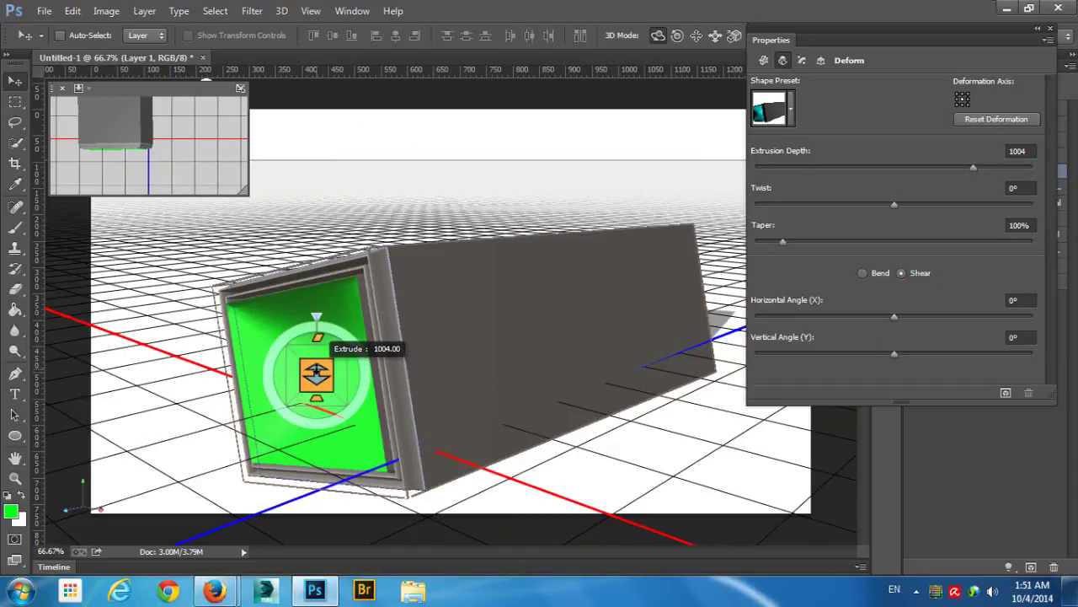
Step: Deform the block with the on-canvas handles to an extrusion depth of 946, a twist of 146° and a taper of 62%
left_click_drag(316, 299, 337, 361)
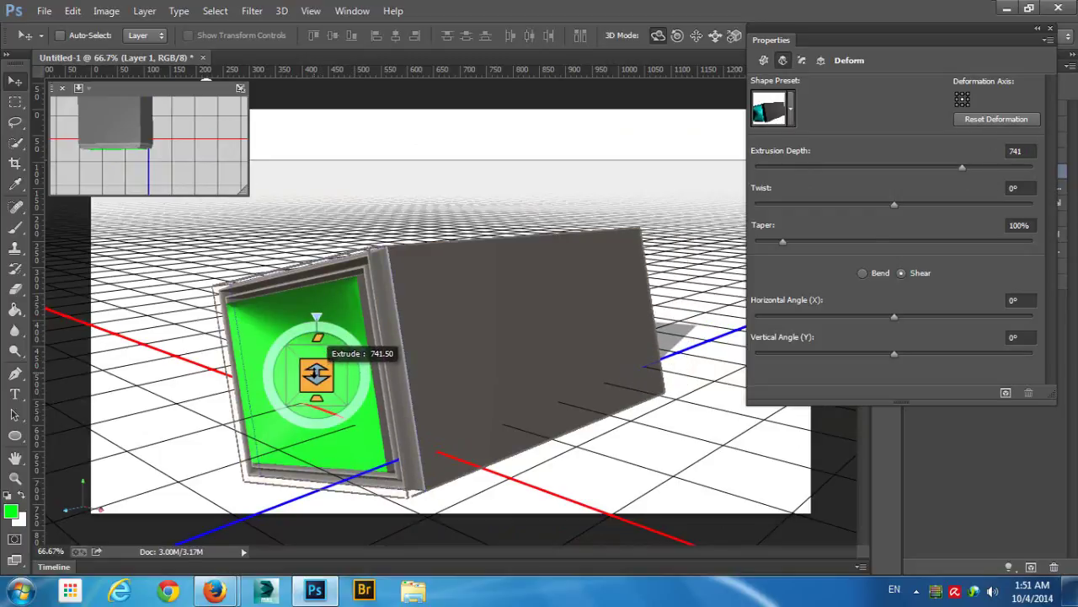
left_click_drag(318, 338, 332, 282)
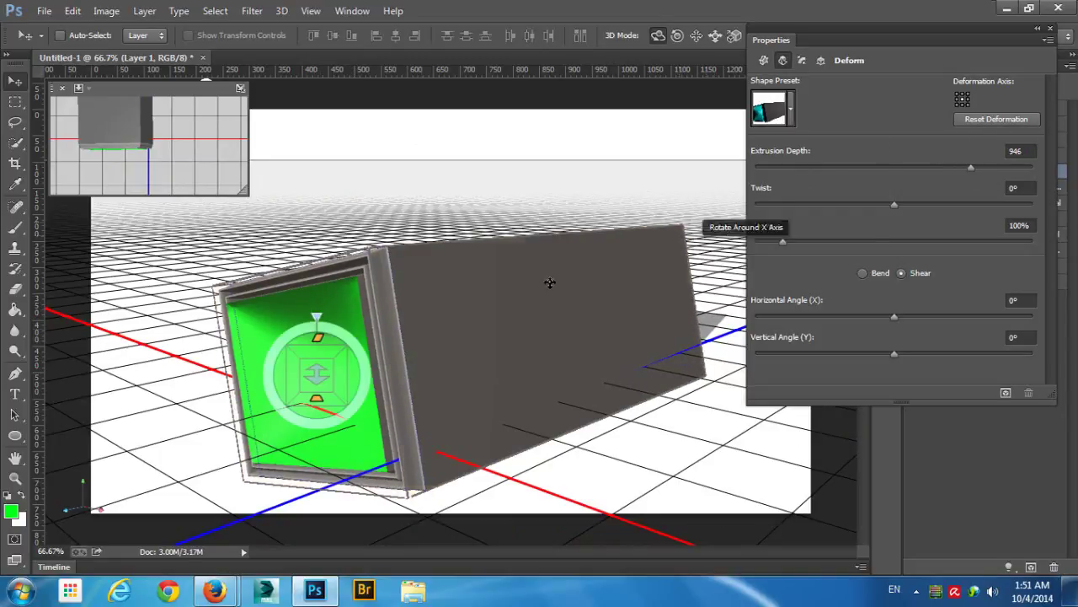
left_click_drag(361, 357, 326, 313)
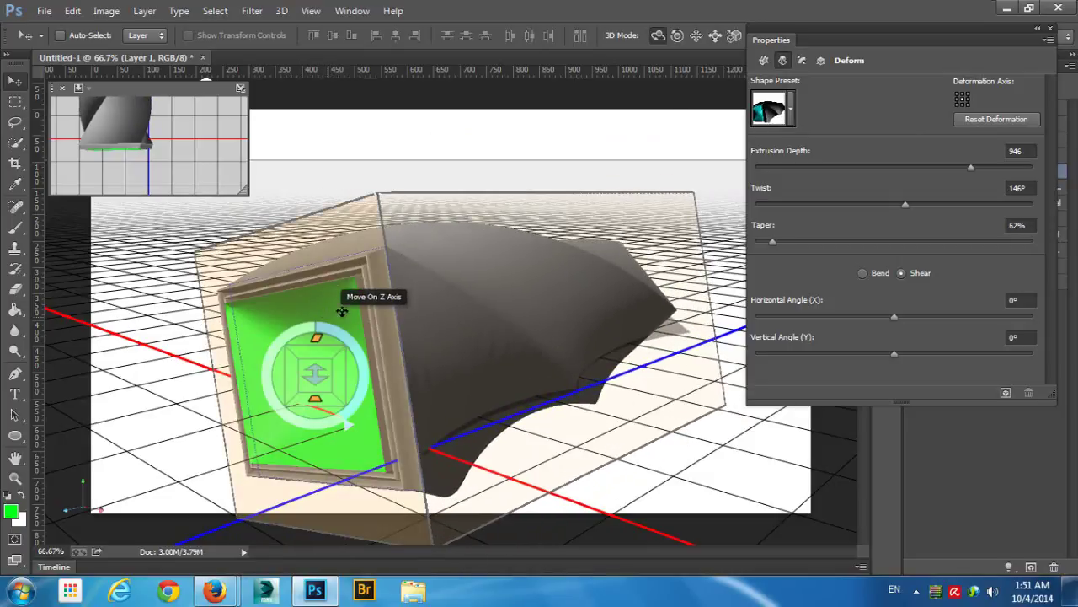
Step: Adjust the front cap with the on-canvas handles to an inflate angle of -16° and a bevel angle of 40°
left_click(803, 60)
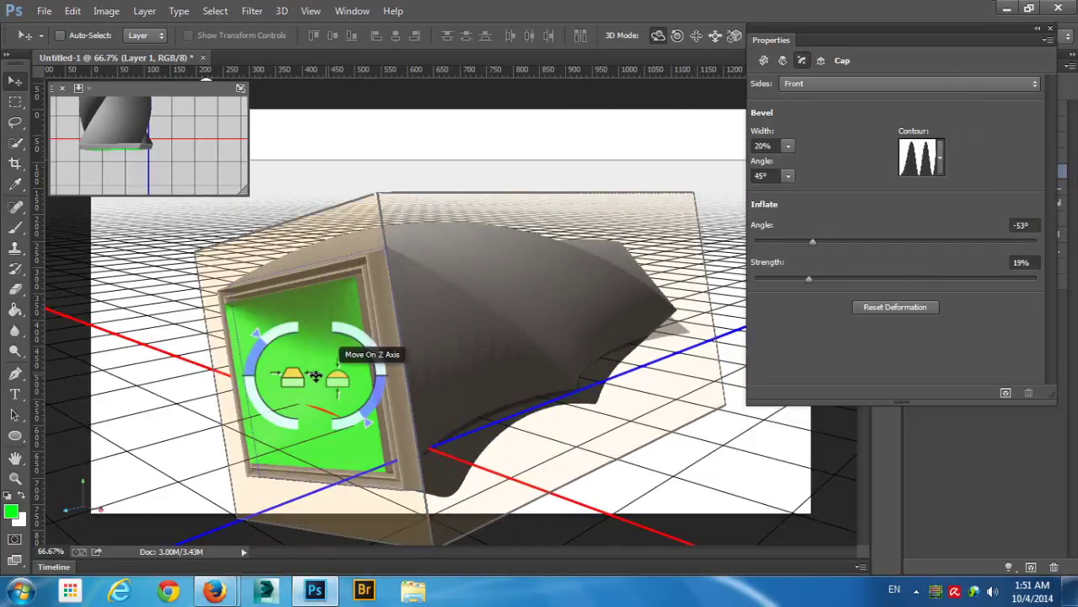
mouse_move(344, 328)
left_mouse_down()
mouse_move(400, 375)
mouse_move(379, 319)
mouse_move(214, 268)
mouse_move(286, 331)
mouse_move(249, 331)
mouse_move(278, 329)
left_mouse_up()
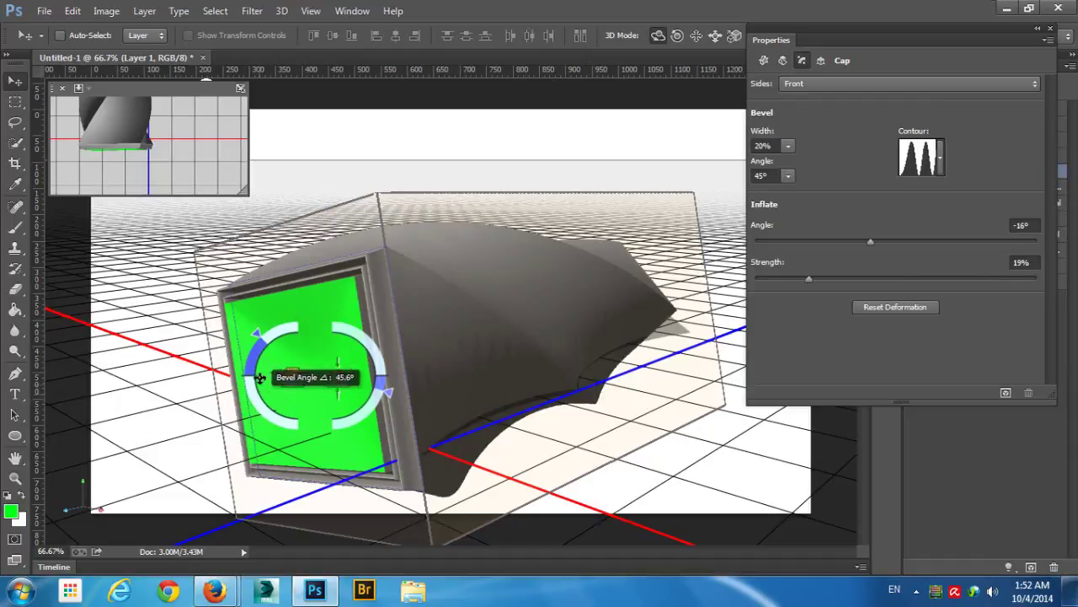
left_click_drag(251, 335, 283, 336)
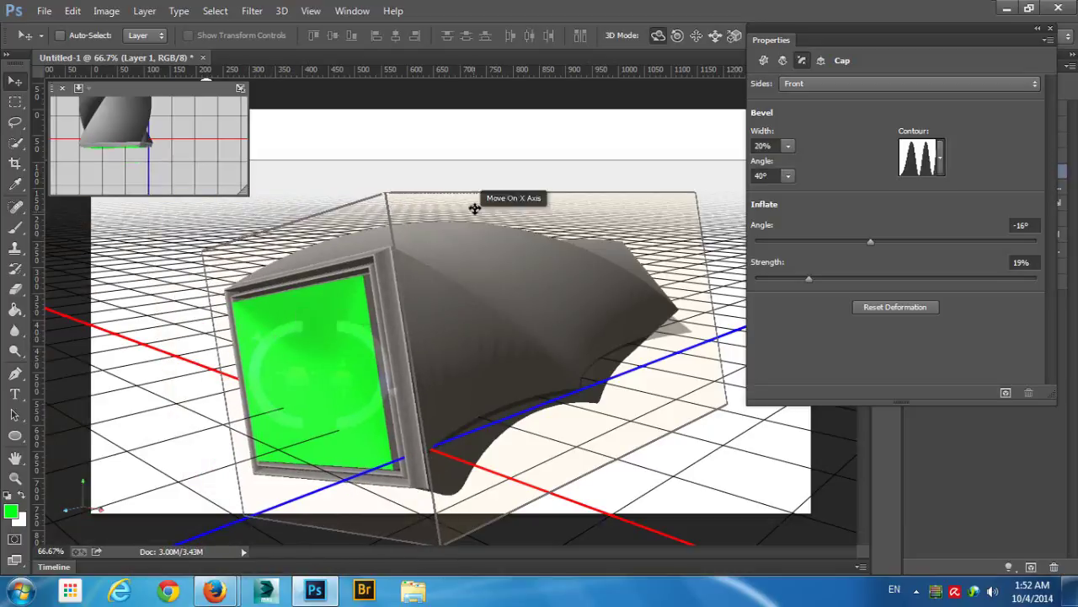
Step: Reset the twisted block's coordinates and pull the camera back until the whole shape fits in view
left_click(822, 60)
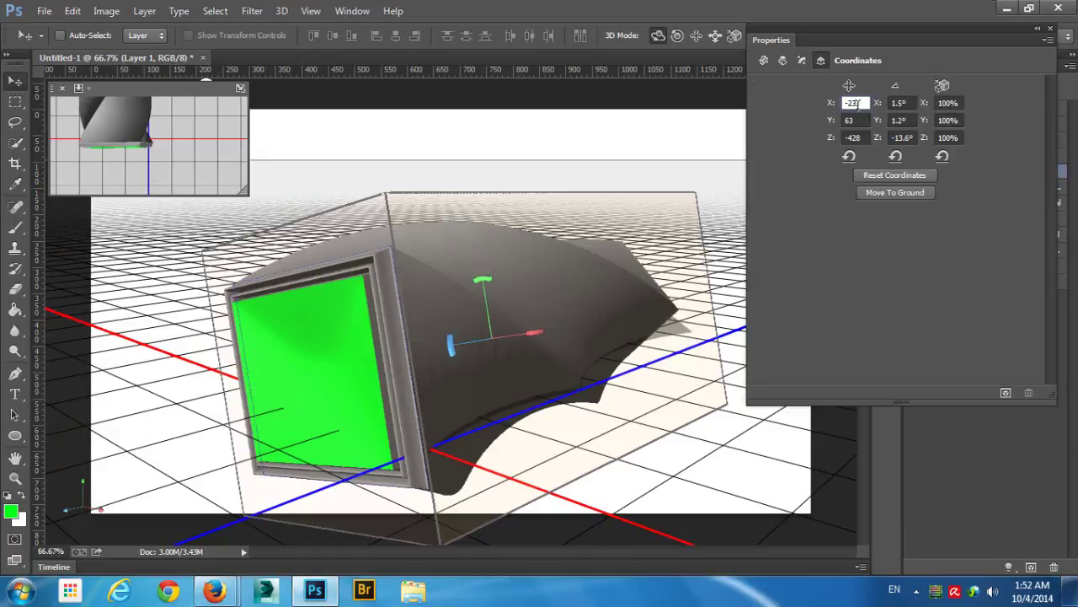
left_click(888, 177)
left_click(633, 109)
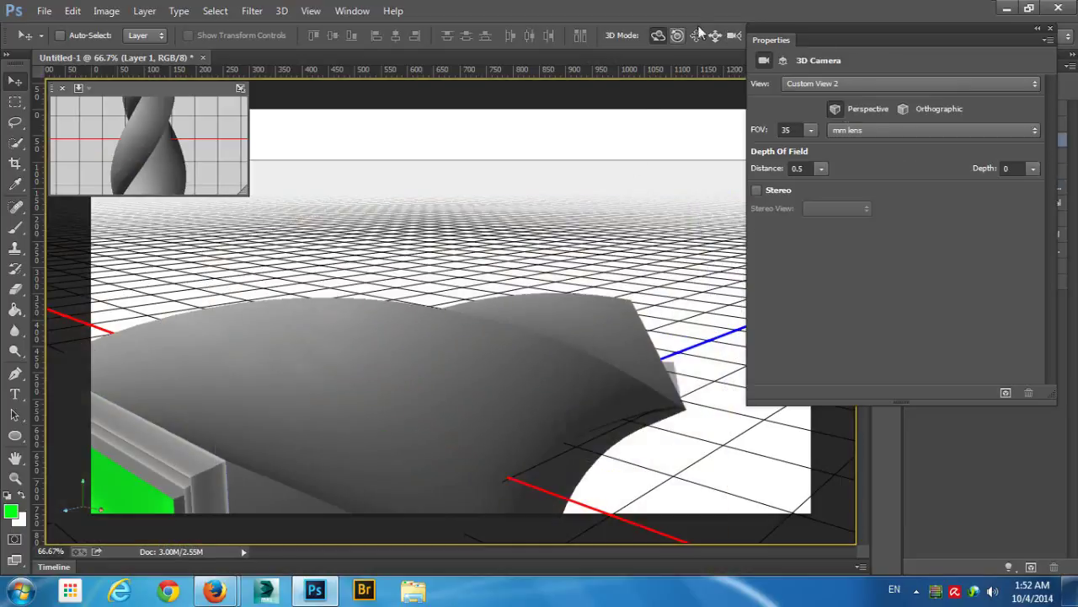
left_click_drag(622, 80, 644, 42)
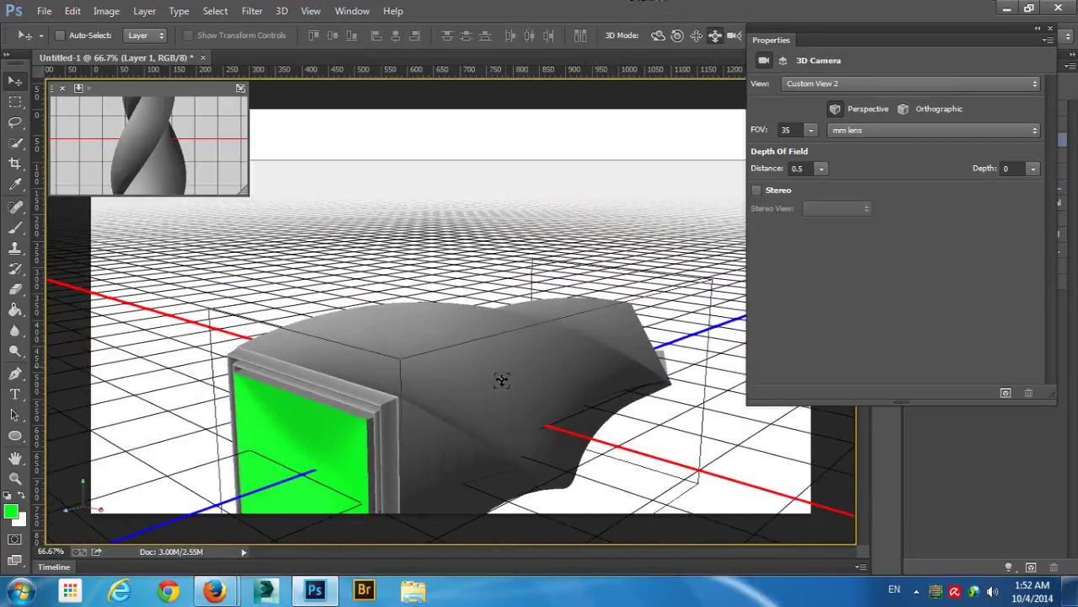
left_click_drag(470, 245, 501, 170)
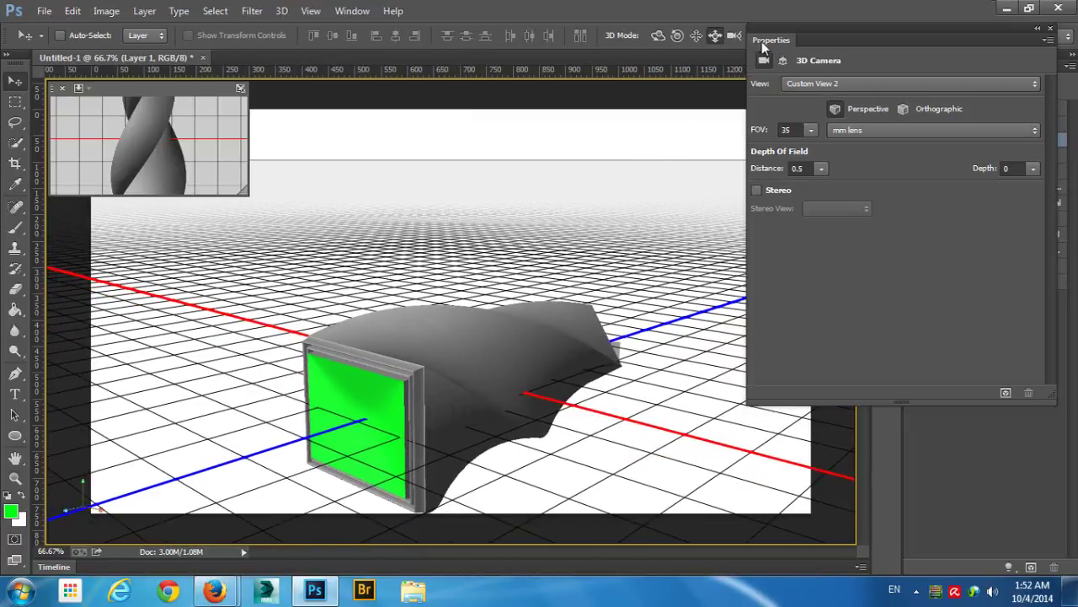
Step: Reselect the twisted block, move it along the X axis to -63, and reset only its position
left_click(494, 381)
left_click(822, 61)
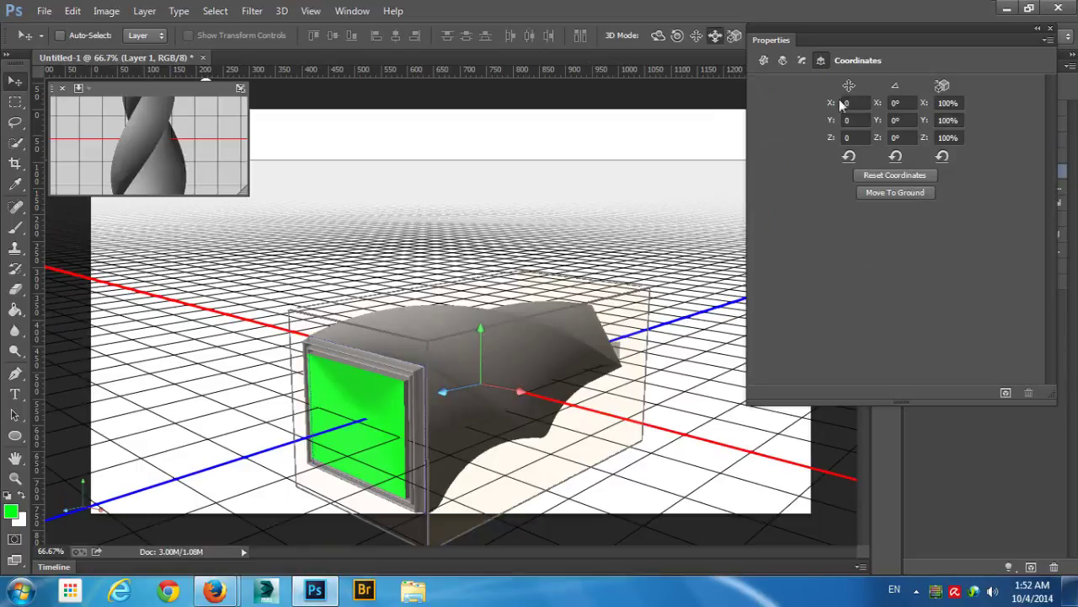
left_click_drag(834, 103, 468, 404)
left_click_drag(515, 391, 500, 365)
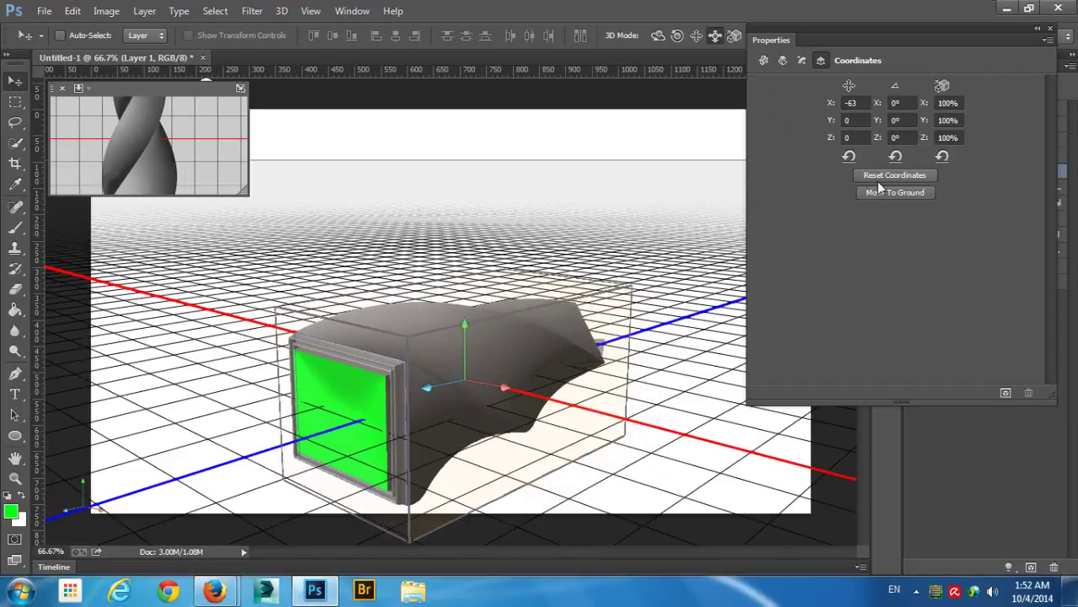
left_click(848, 155)
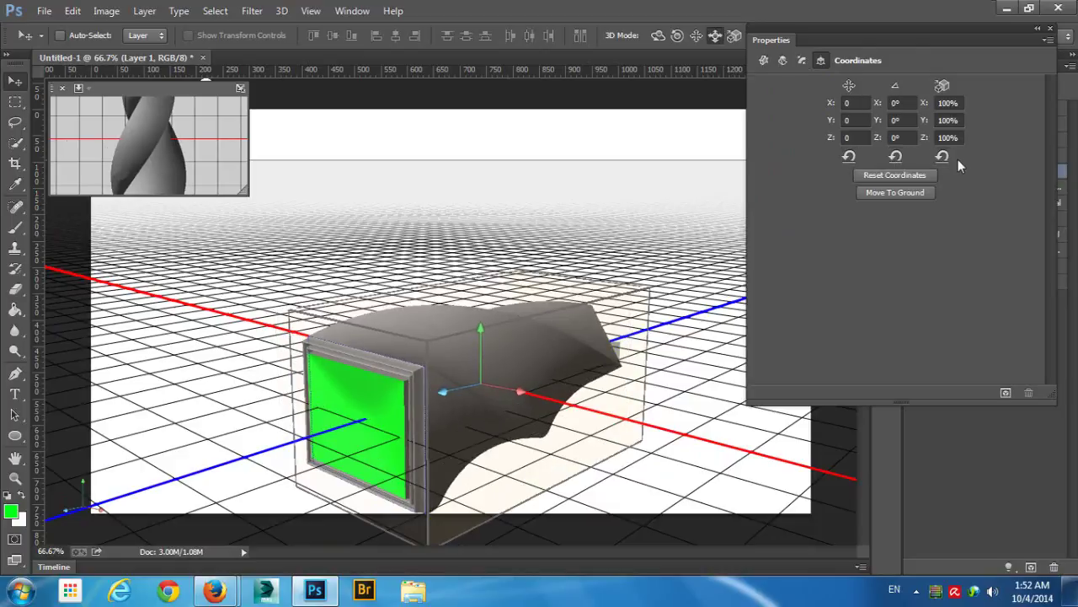
Step: Tilt the block a few degrees about X, move it to X -440, and reset its rotation and position separately
left_click_drag(879, 107, 936, 118)
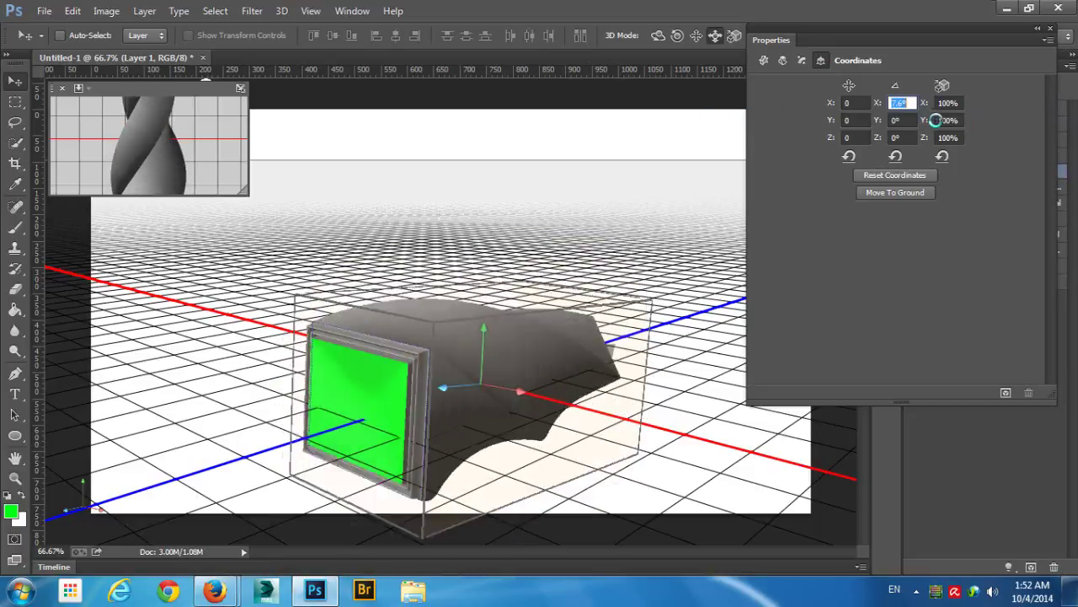
left_click_drag(830, 108, 621, 131)
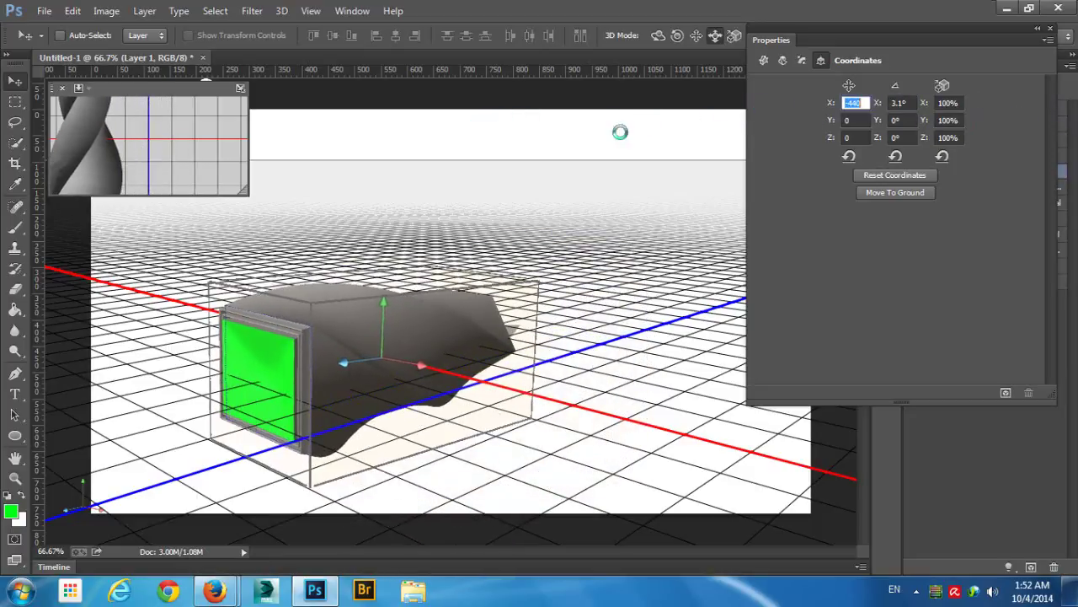
left_click(895, 158)
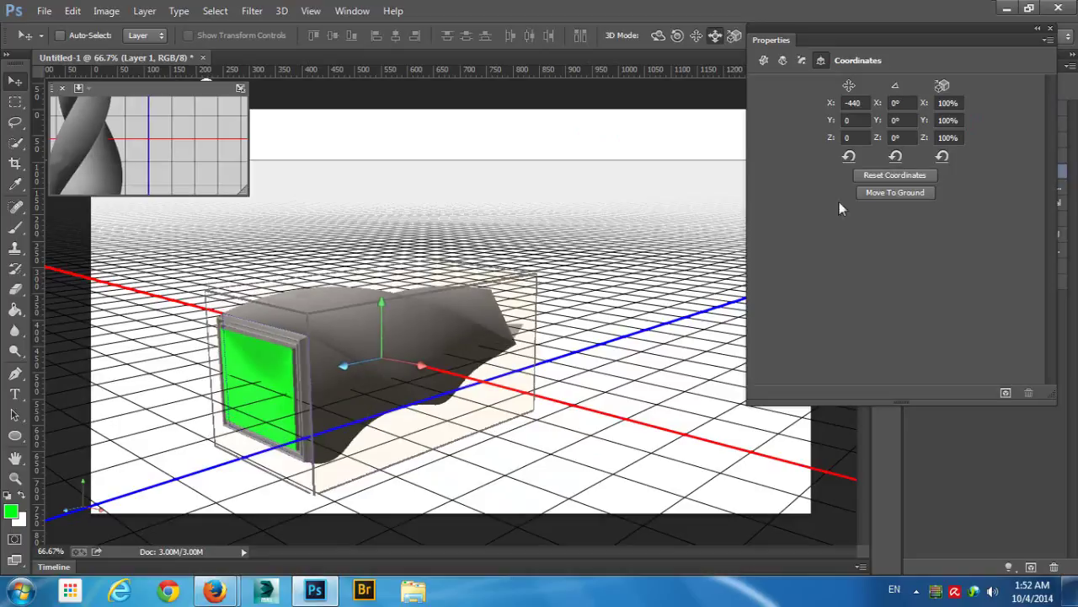
left_click(848, 157)
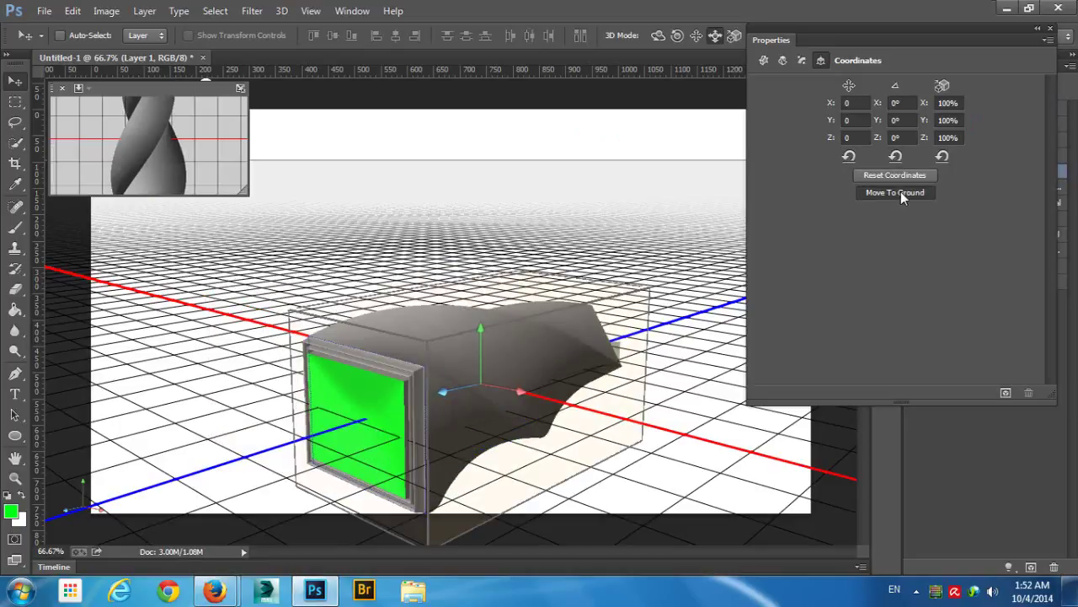
Step: Move the block to the ground and scale it to 105.6% in X, 94% in Y and 139.3% in Z
left_click(895, 192)
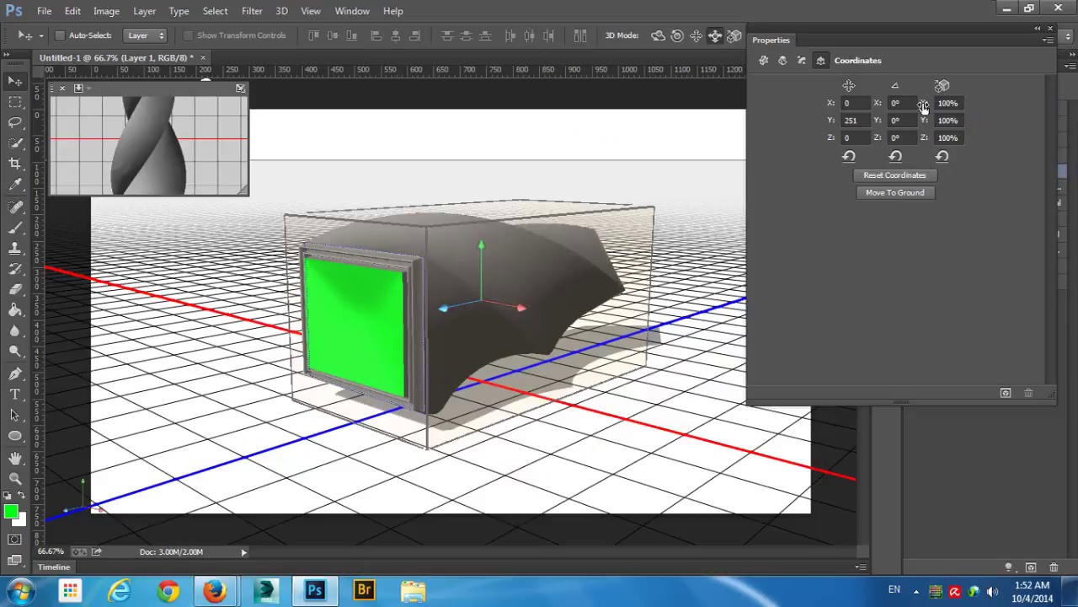
left_click_drag(923, 106, 885, 108)
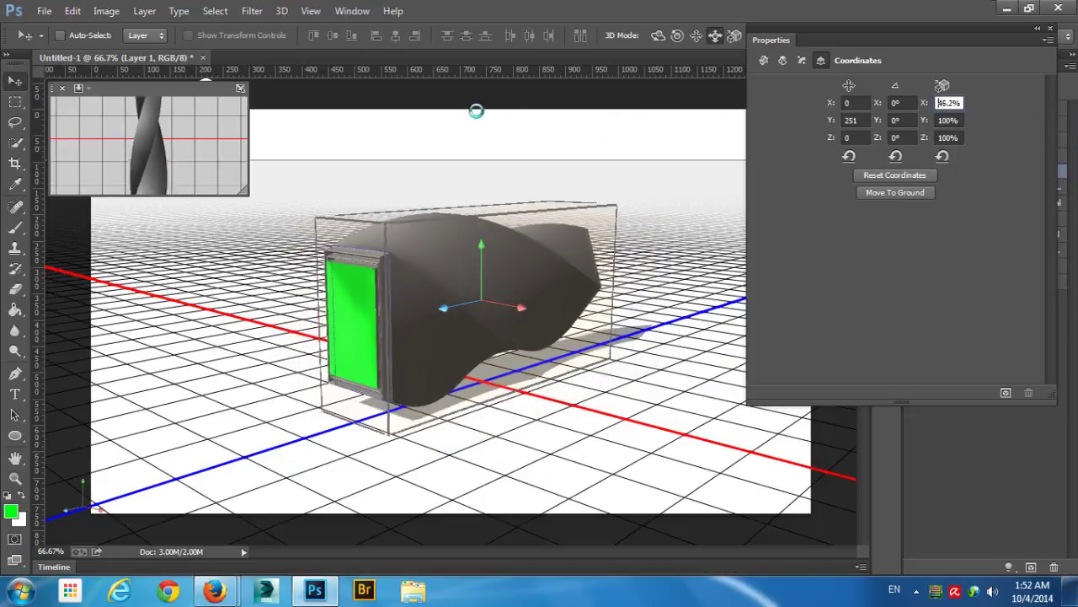
left_click_drag(476, 110, 1075, 138)
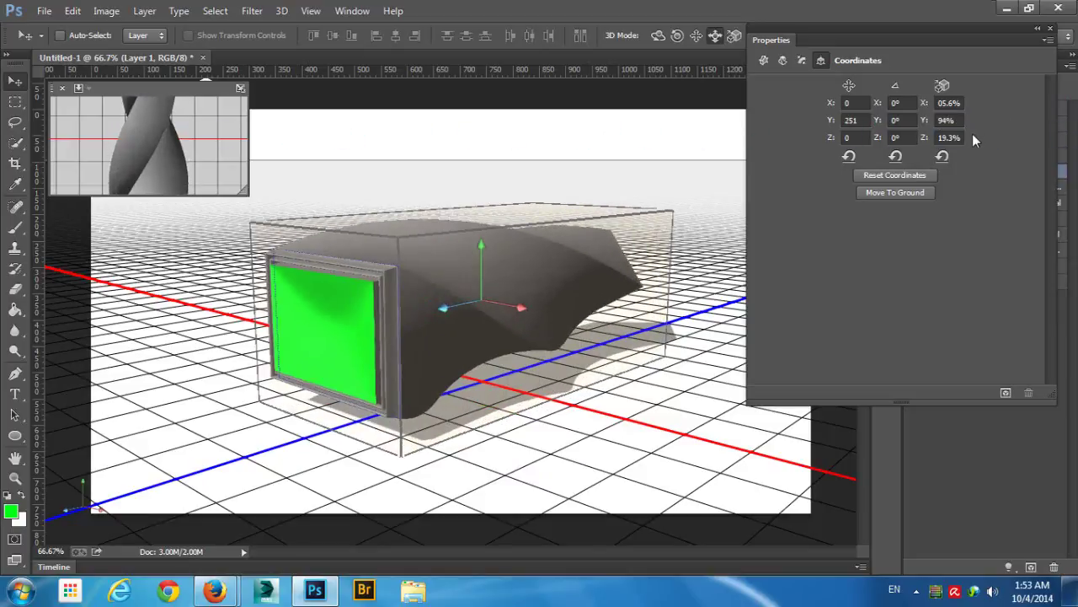
left_click_drag(922, 139, 939, 140)
Step: Set the block's extrusion depth to 2500, return to its coordinates, and move the Properties panel clear of the 3D scene list
left_click(783, 60)
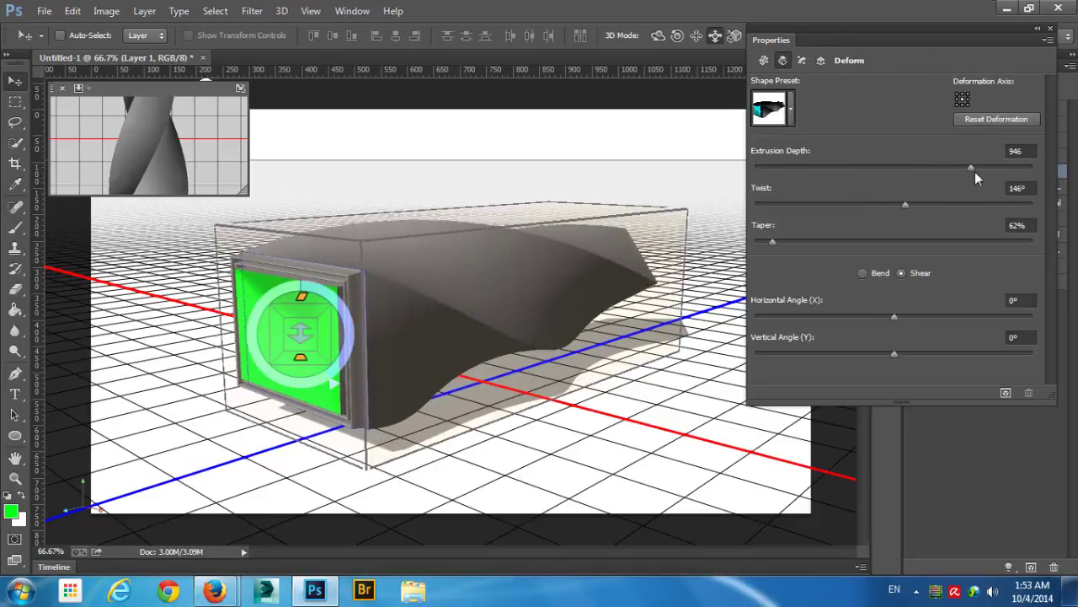
left_click_drag(971, 166, 1038, 167)
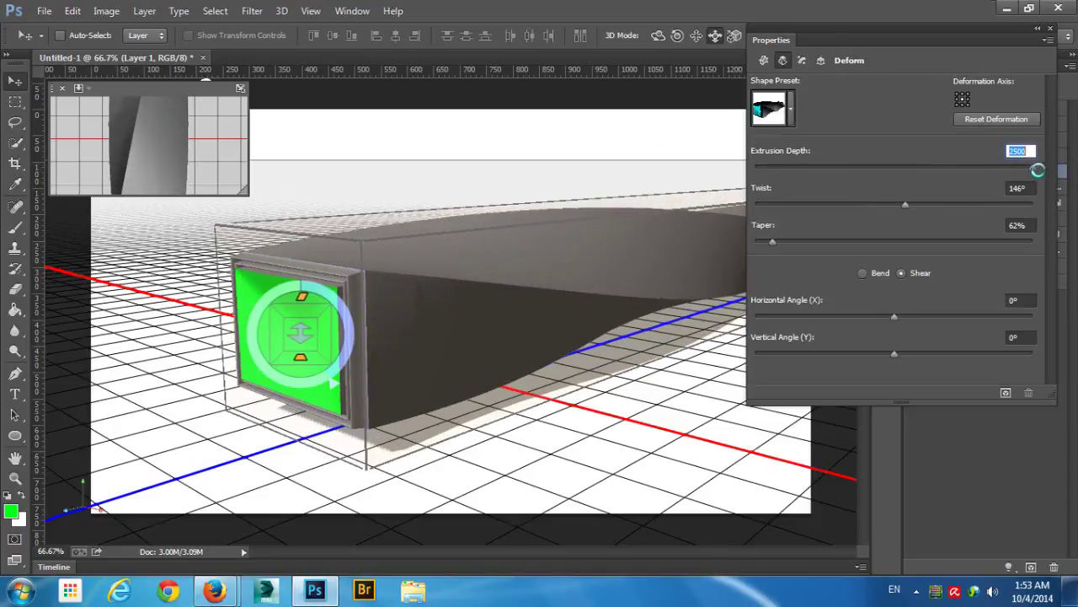
left_click(803, 61)
left_click(821, 61)
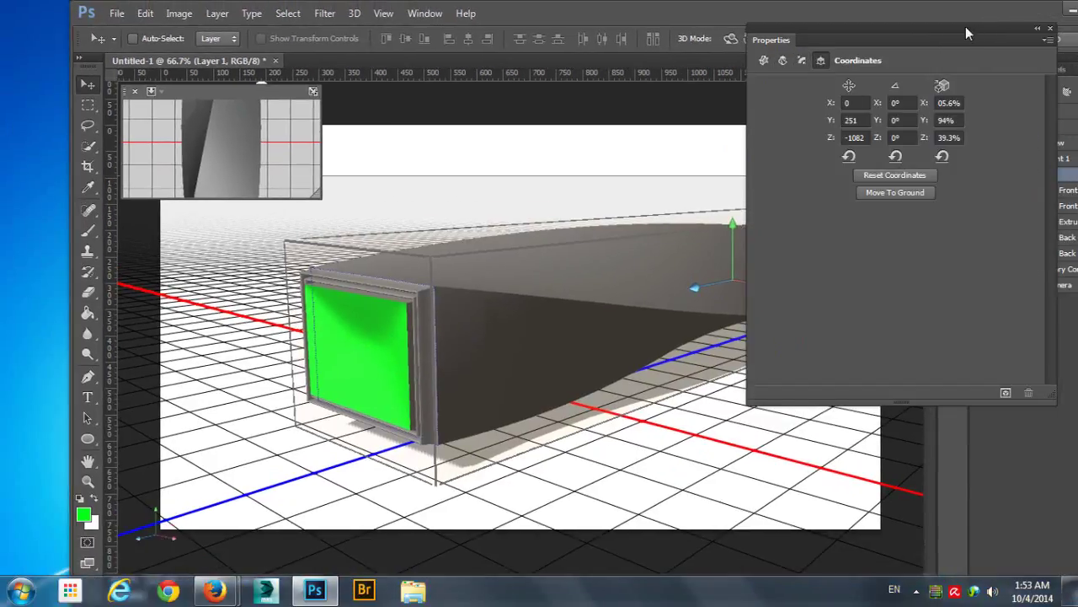
left_click_drag(946, 30, 638, 94)
left_click_drag(826, 1, 827, 0)
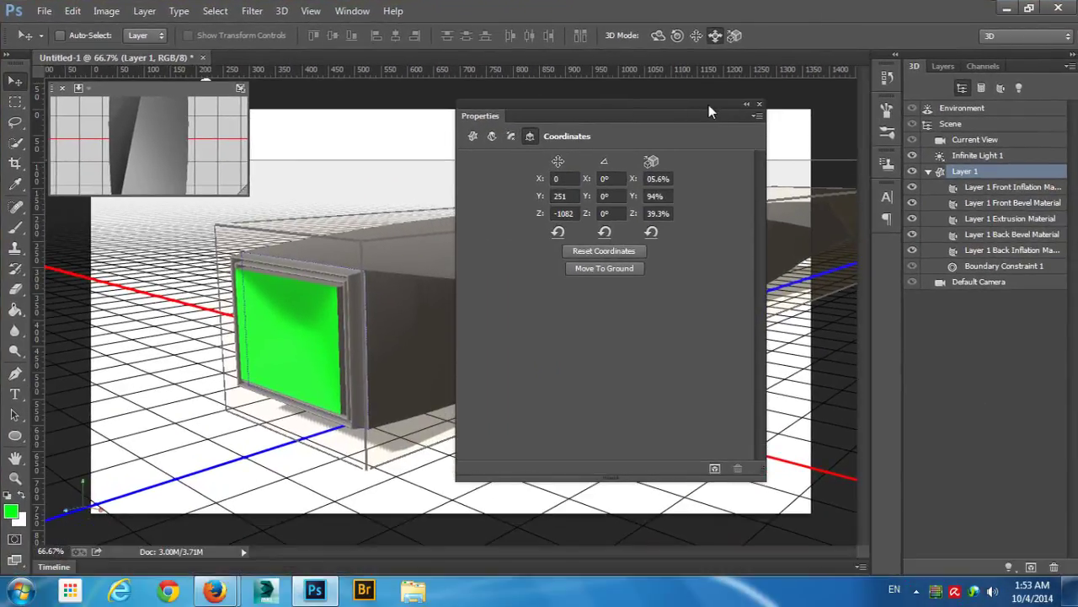
Step: Stretch the block to 172.8% in Z and move the Properties panel clear of the block's front end
left_click_drag(709, 105, 415, 193)
mouse_move(360, 256)
left_mouse_down()
mouse_move(895, 241)
mouse_move(213, 269)
mouse_move(4, 265)
mouse_move(915, 271)
mouse_move(512, 296)
mouse_move(622, 279)
left_mouse_up()
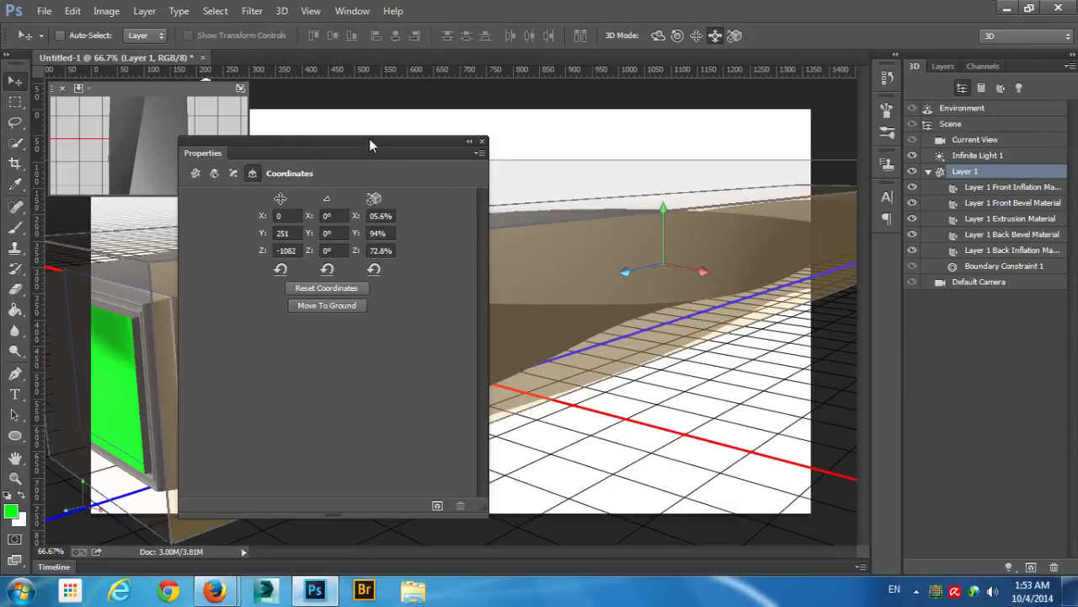
left_click_drag(369, 146, 897, 24)
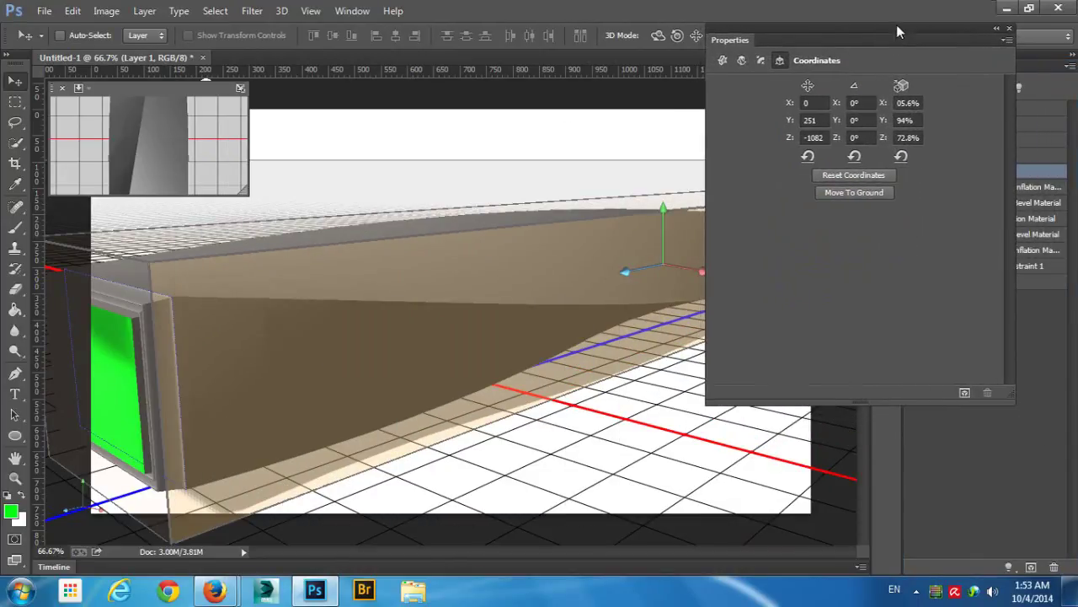
Step: Bring up the block's mesh properties and save the extrusion presets as Test in the Repousse presets folder
left_click(722, 60)
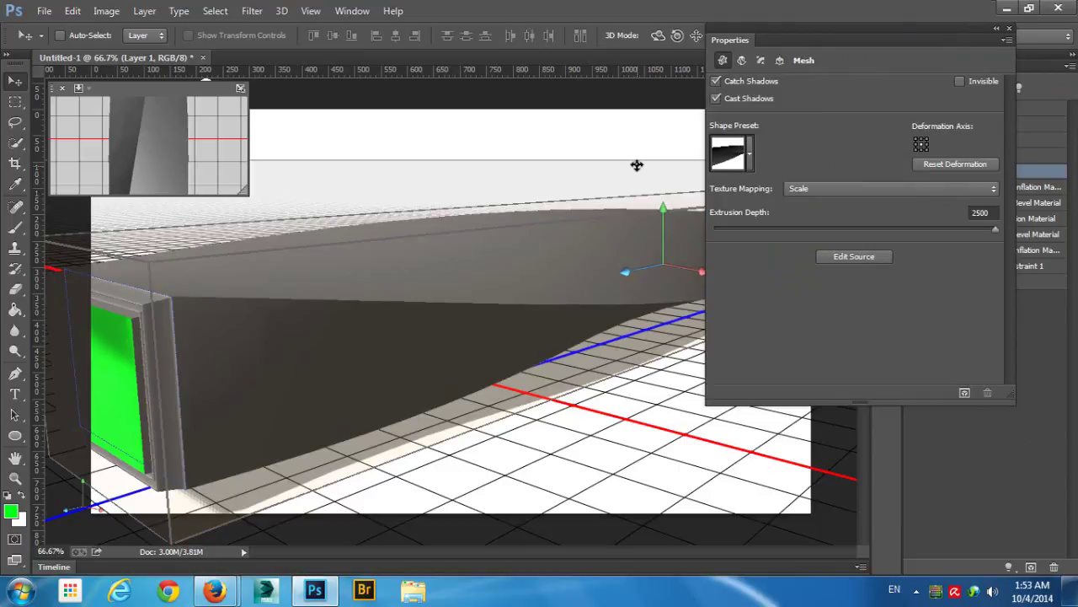
left_click(483, 151)
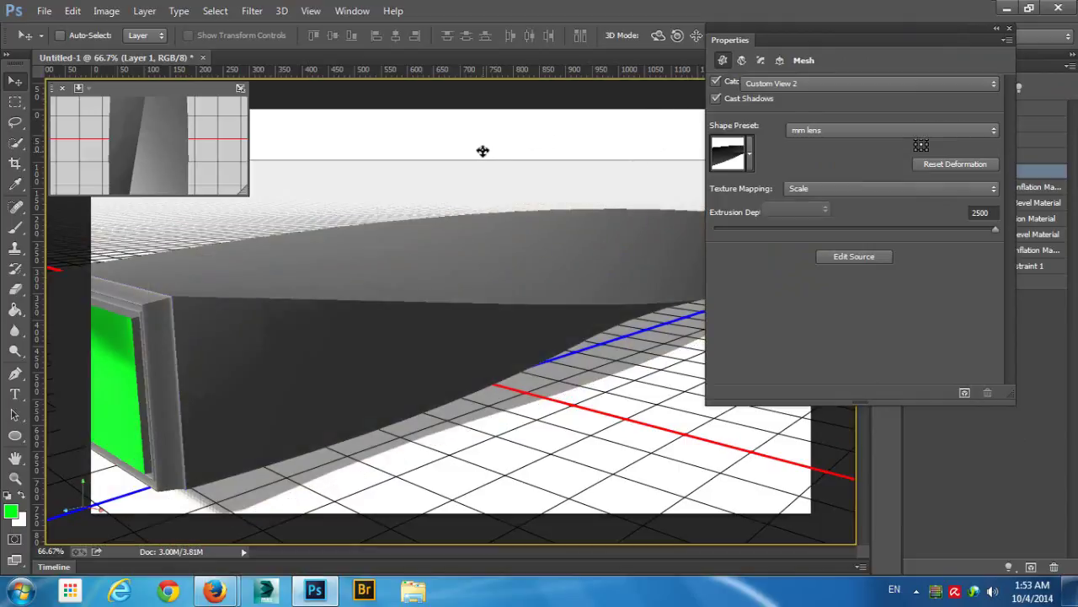
left_click_drag(484, 144, 494, 120)
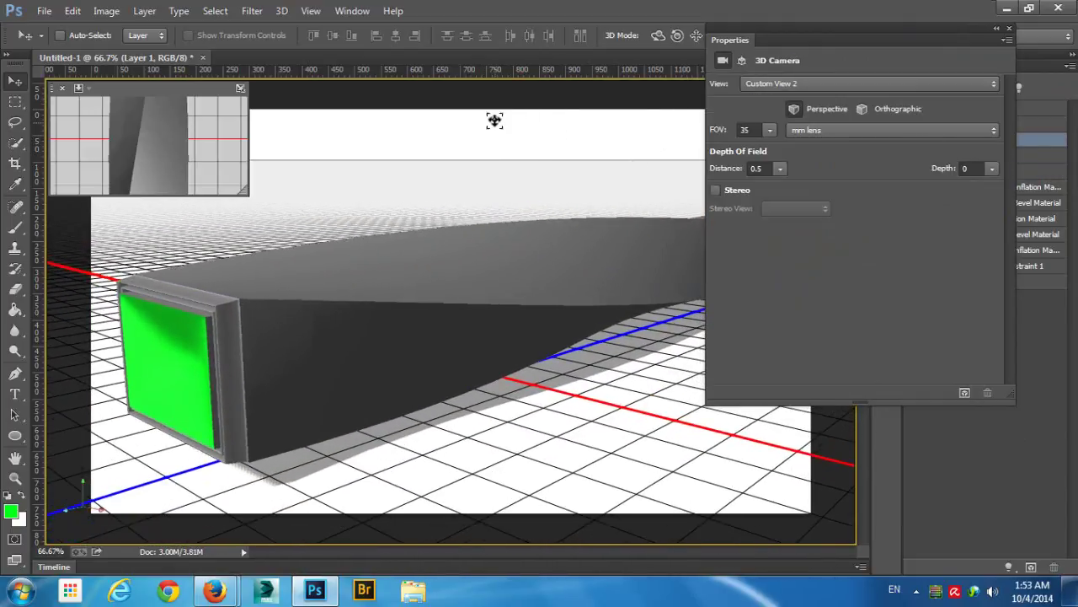
left_click(590, 241)
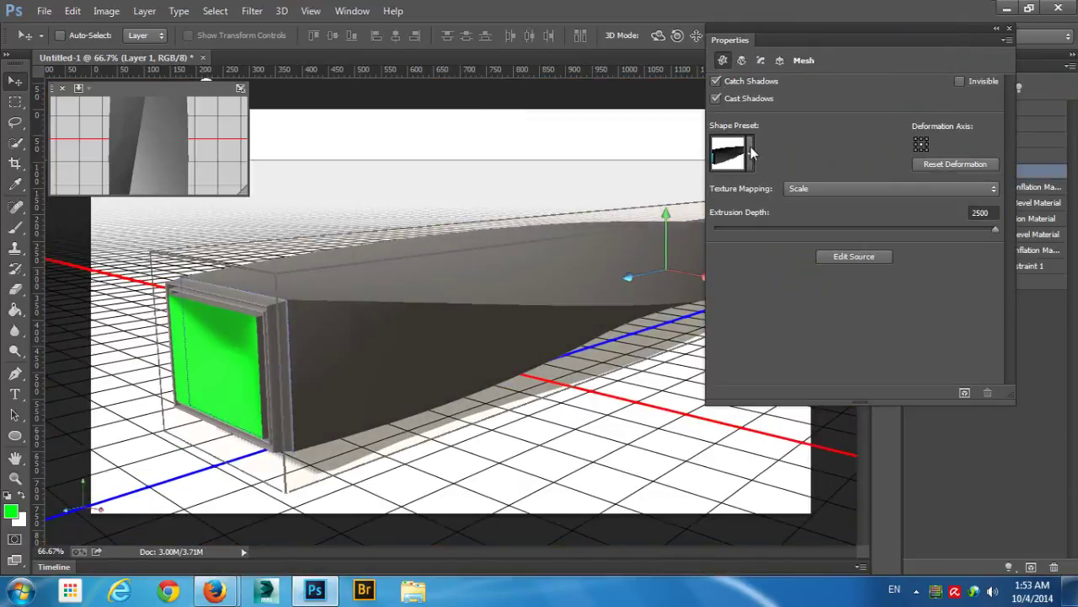
left_click(750, 151)
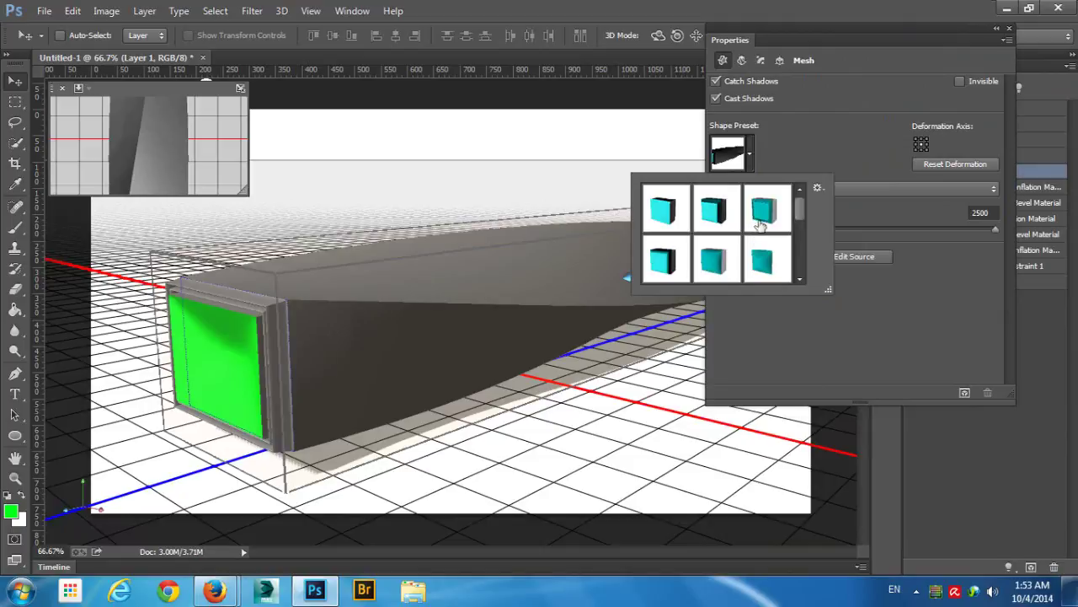
left_click(817, 188)
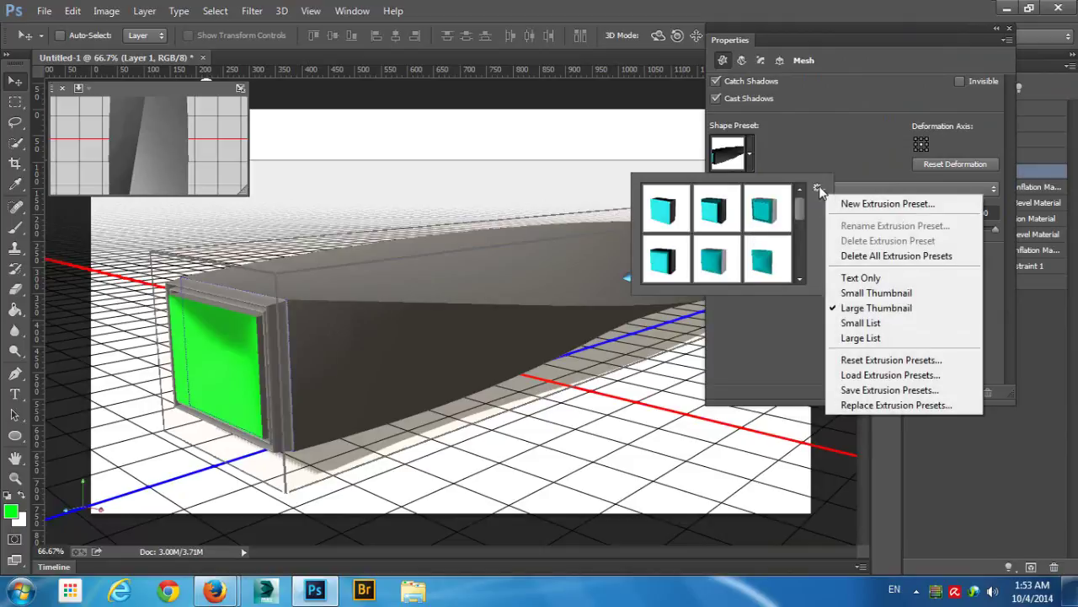
left_click(880, 395)
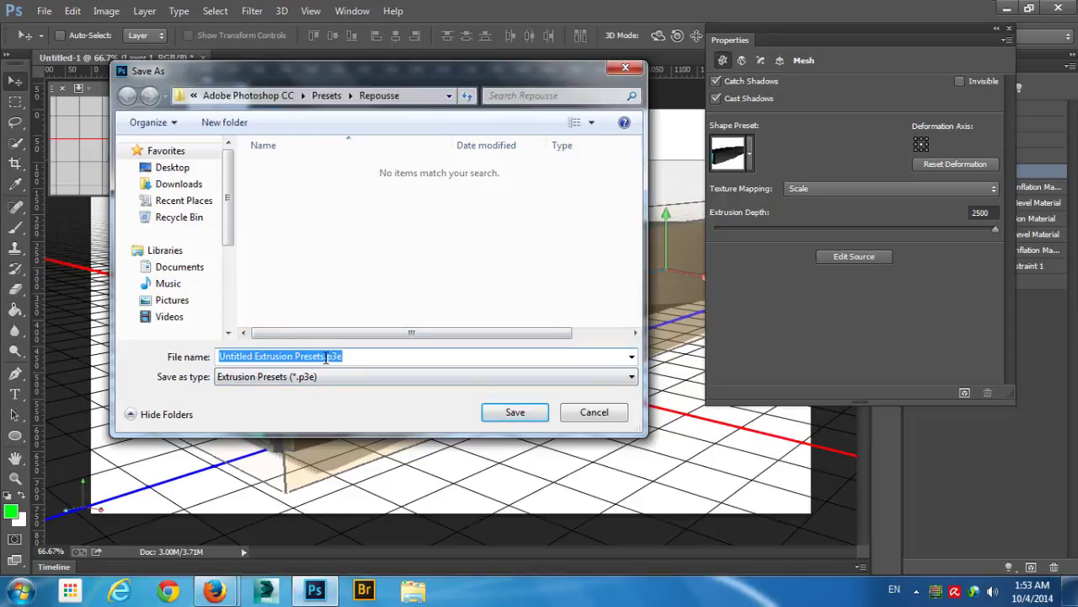
type("Te")
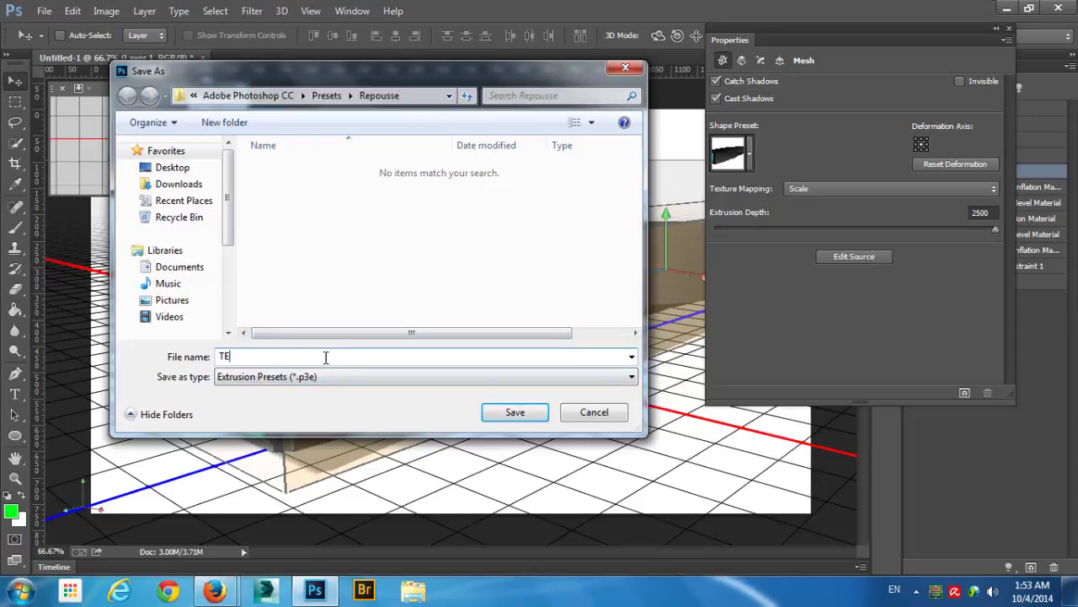
type("st")
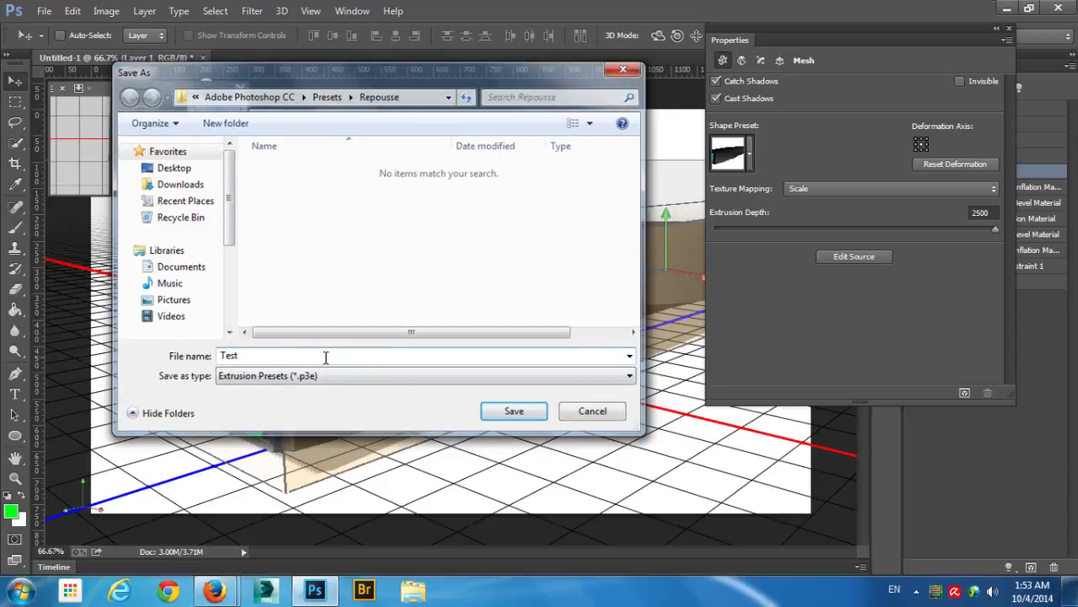
key("Return")
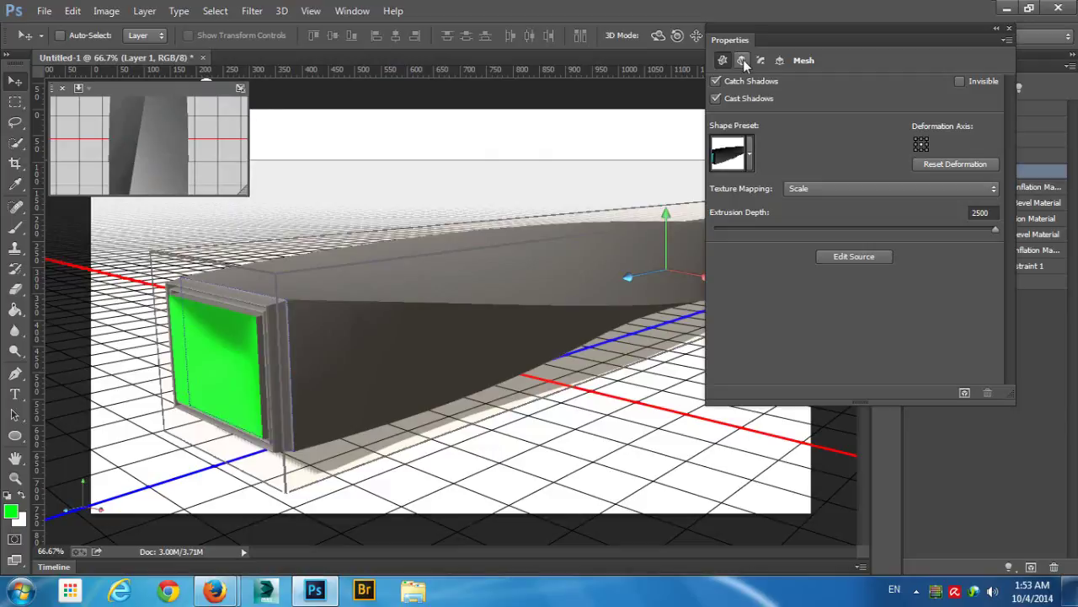
Step: Review the block's deform, cap and coordinates properties, ending on the deform settings
left_click(742, 60)
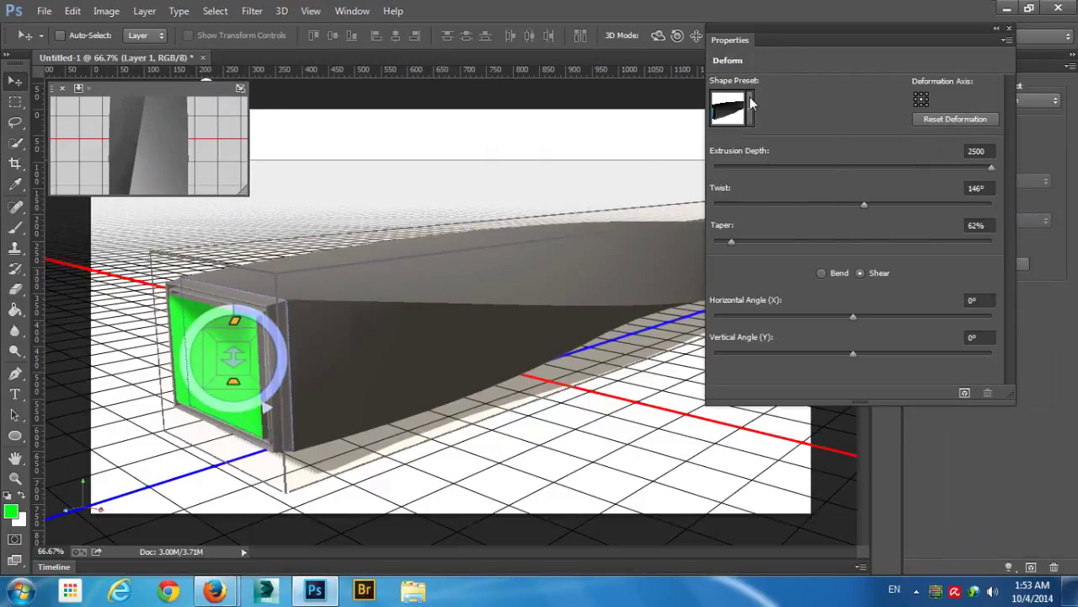
left_click(751, 102)
left_click(770, 60)
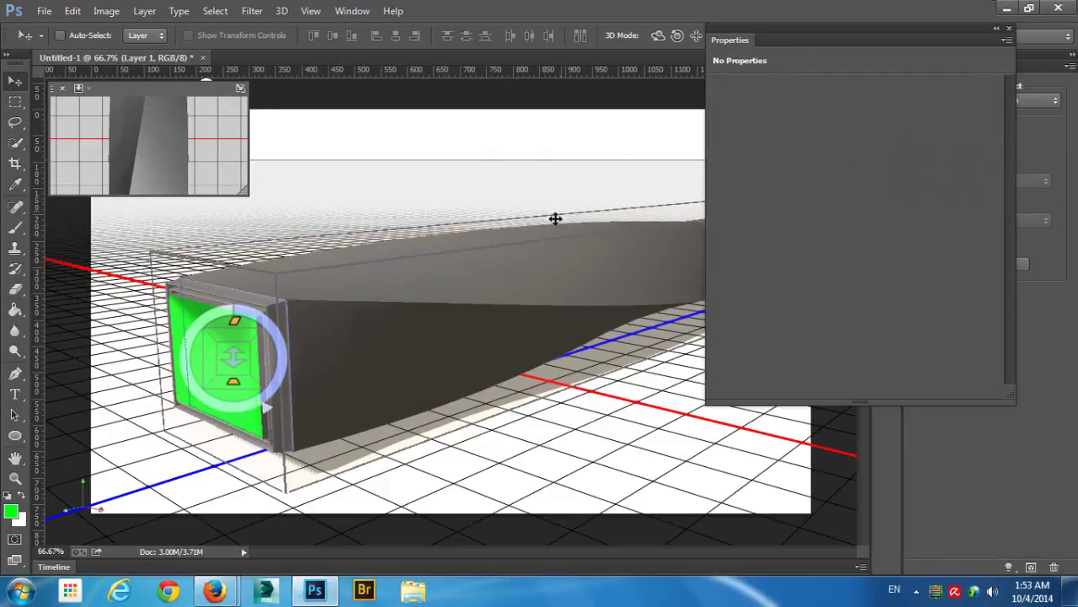
left_click(555, 219)
left_click(761, 60)
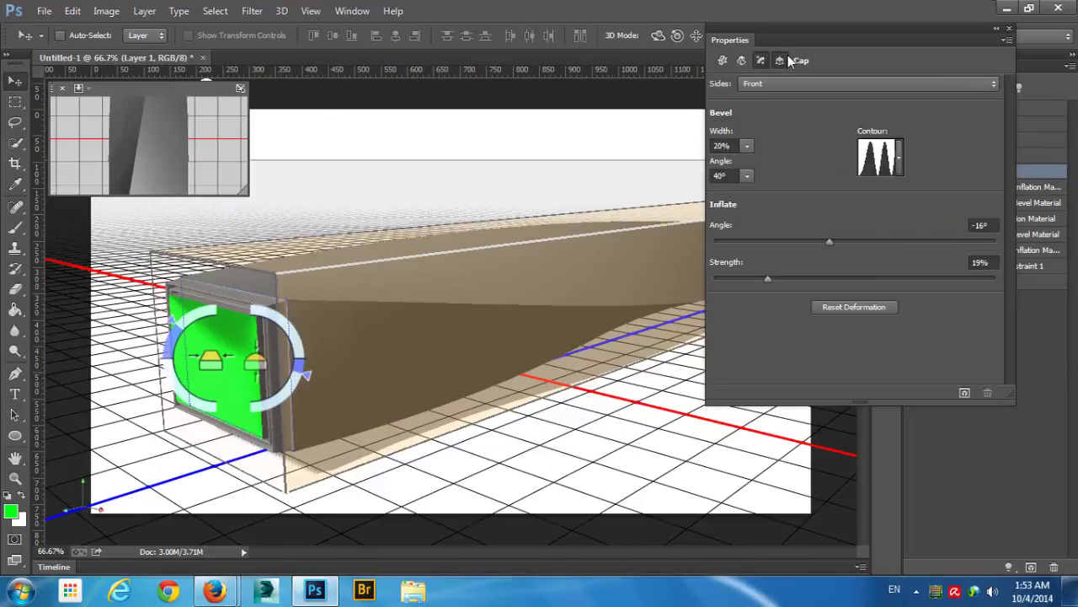
left_click(781, 59)
left_click(761, 60)
left_click(738, 62)
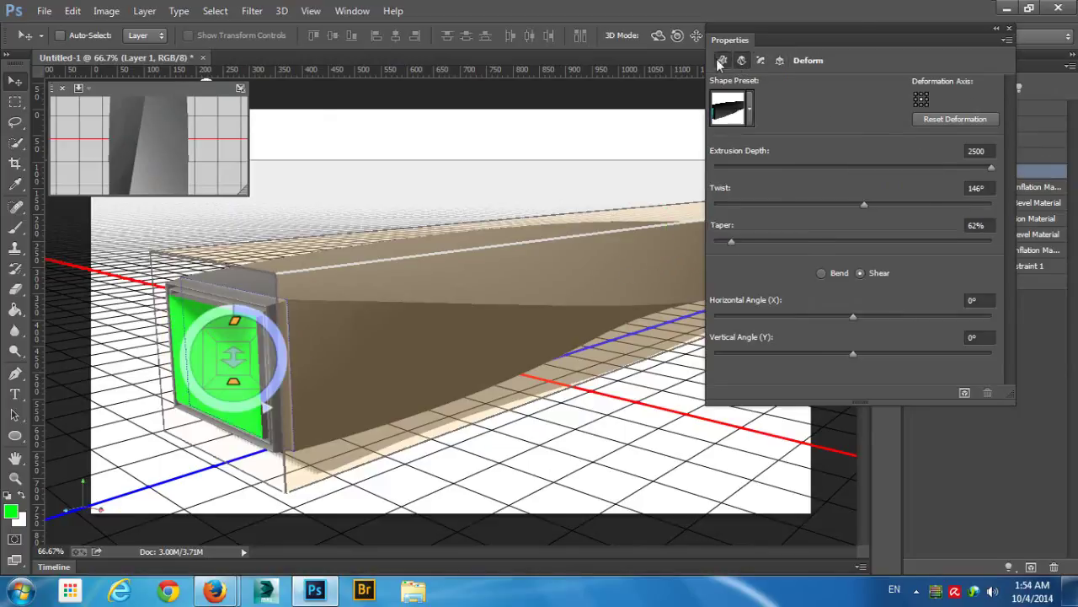